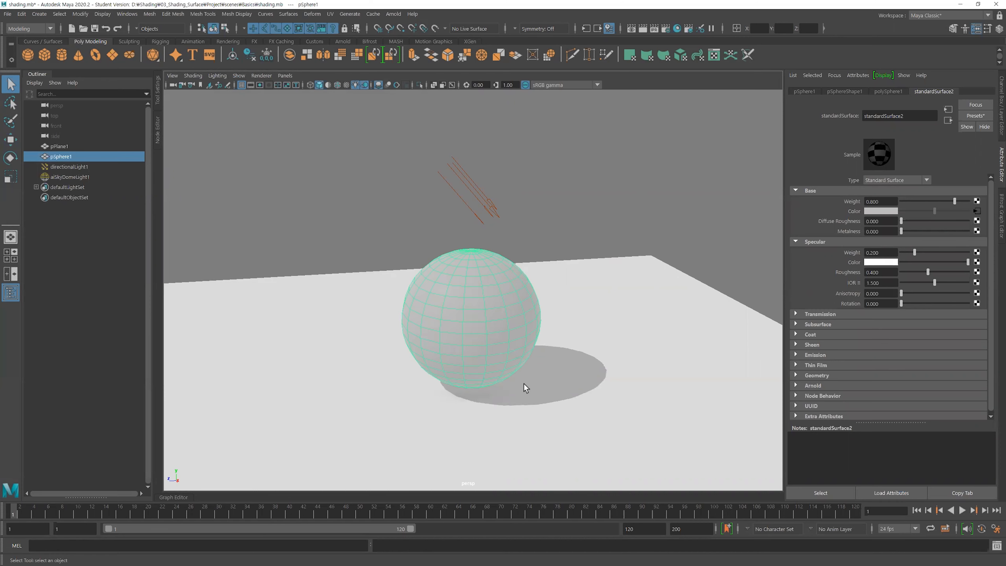
Inspect the scene's plane, sphere, directional light and sky dome light by selecting each in turn
{"action": "left_click", "coordinate": [334, 319]}
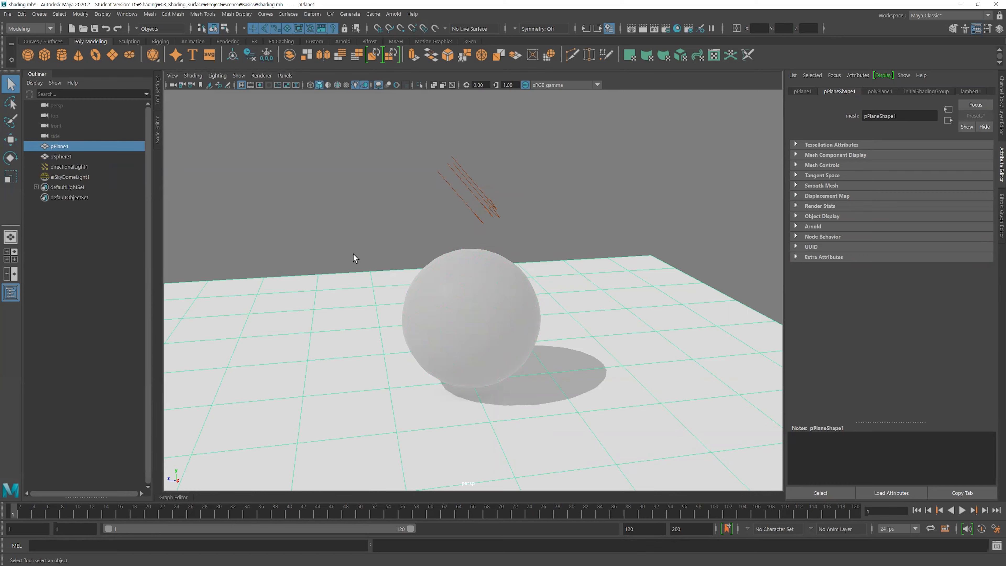
{"action": "left_click", "coordinate": [70, 177]}
{"action": "left_click", "coordinate": [517, 276]}
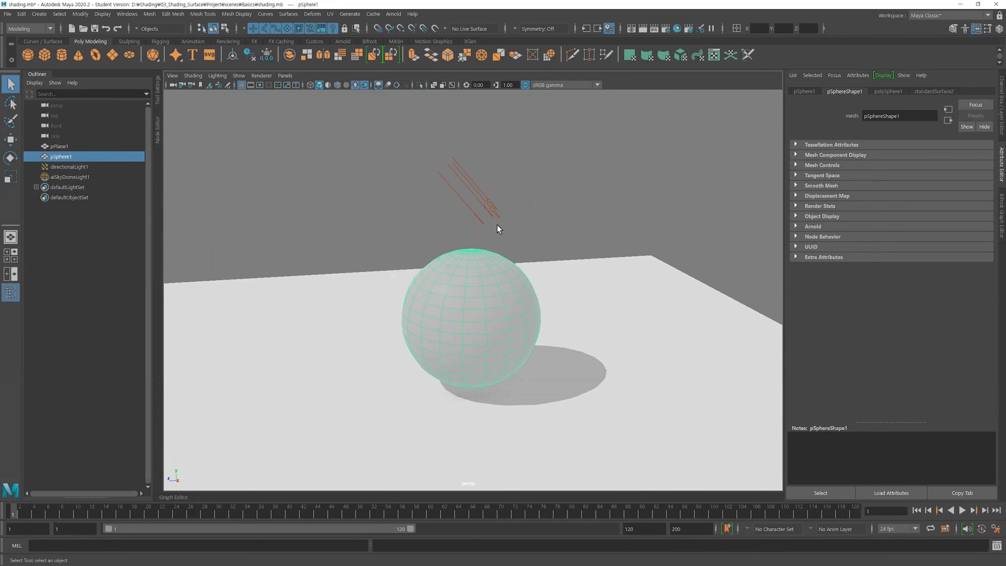
{"action": "left_click", "coordinate": [494, 211]}
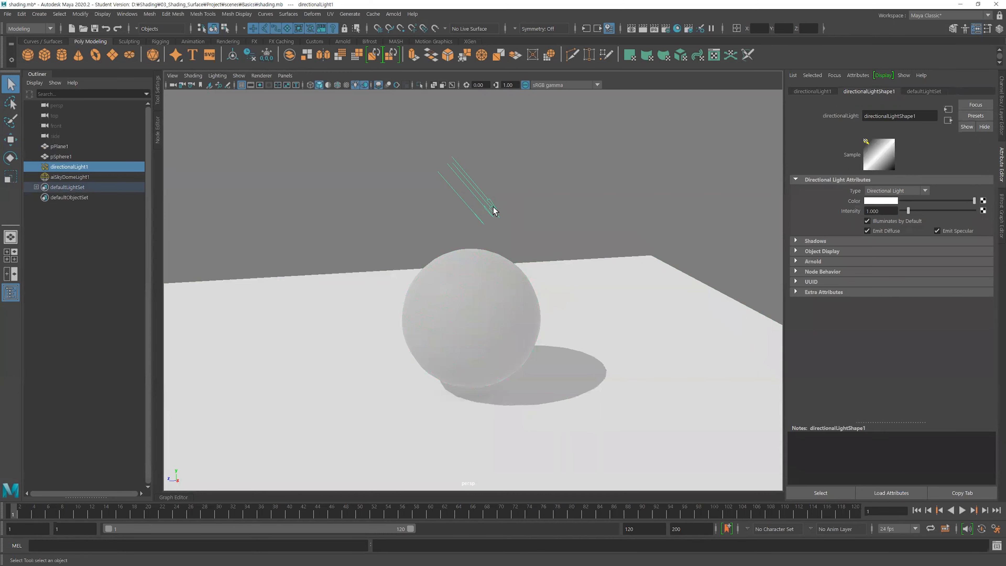
{"action": "left_click", "coordinate": [52, 177]}
{"action": "left_click", "coordinate": [66, 177]}
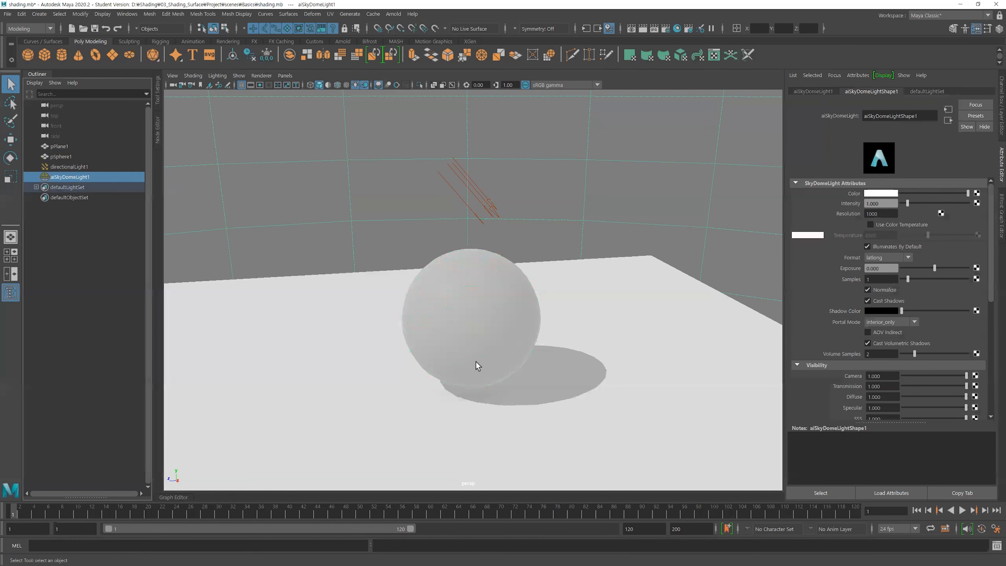
Assign a new Standard Surface material to the ground plane
{"action": "left_click", "coordinate": [668, 362]}
{"action": "right_click_drag", "start_coordinate": [668, 363], "coordinate": [480, 358], "text": "alt"}
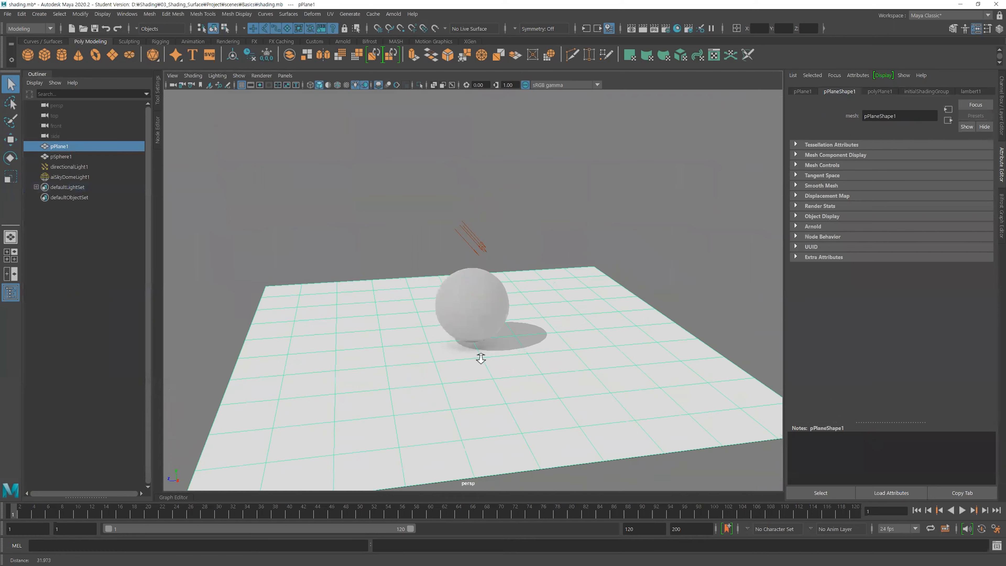
{"action": "right_click", "coordinate": [599, 326]}
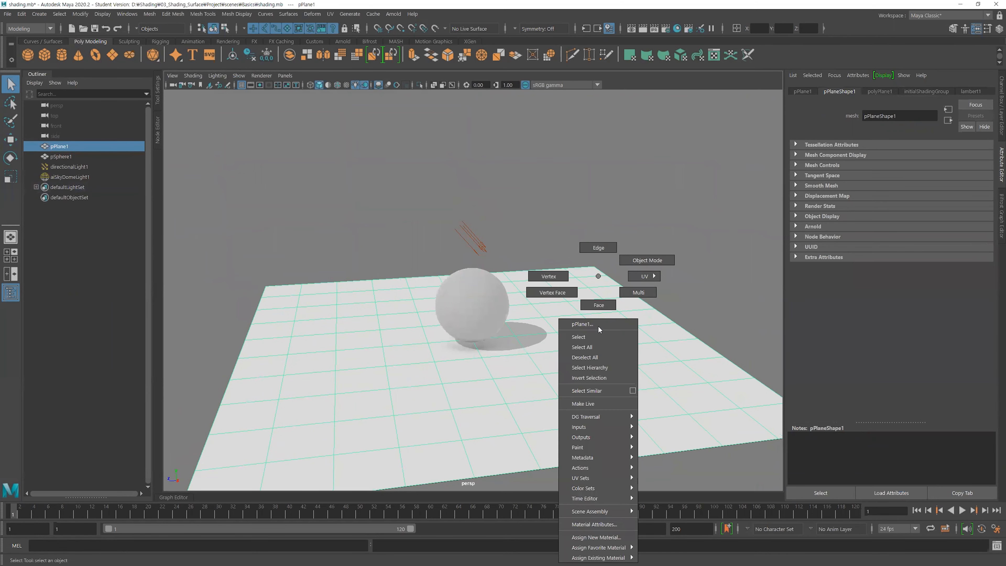
{"action": "mouse_move", "coordinate": [599, 547]}
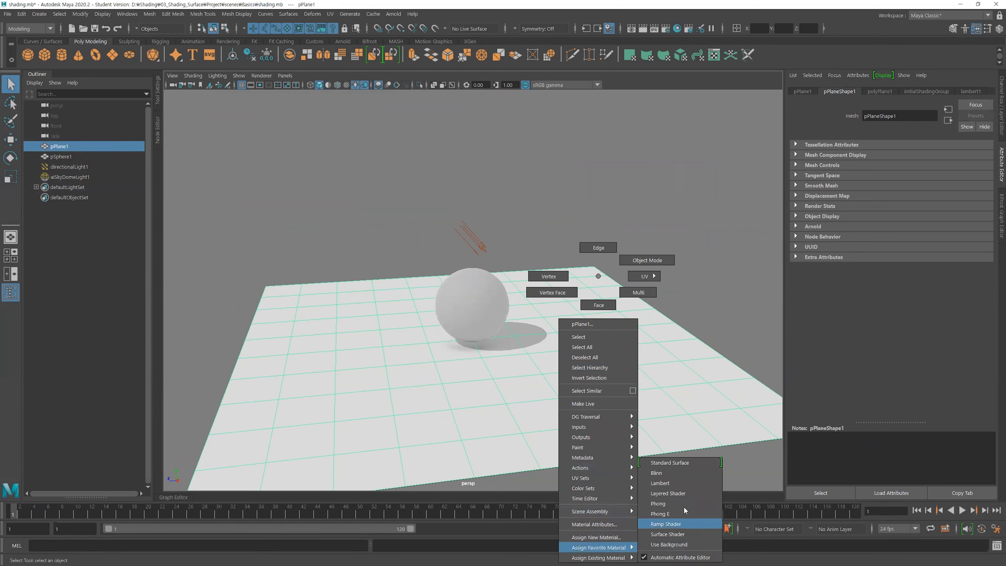
{"action": "left_click", "coordinate": [687, 464]}
{"action": "right_click_drag", "start_coordinate": [608, 375], "coordinate": [691, 308], "text": "alt"}
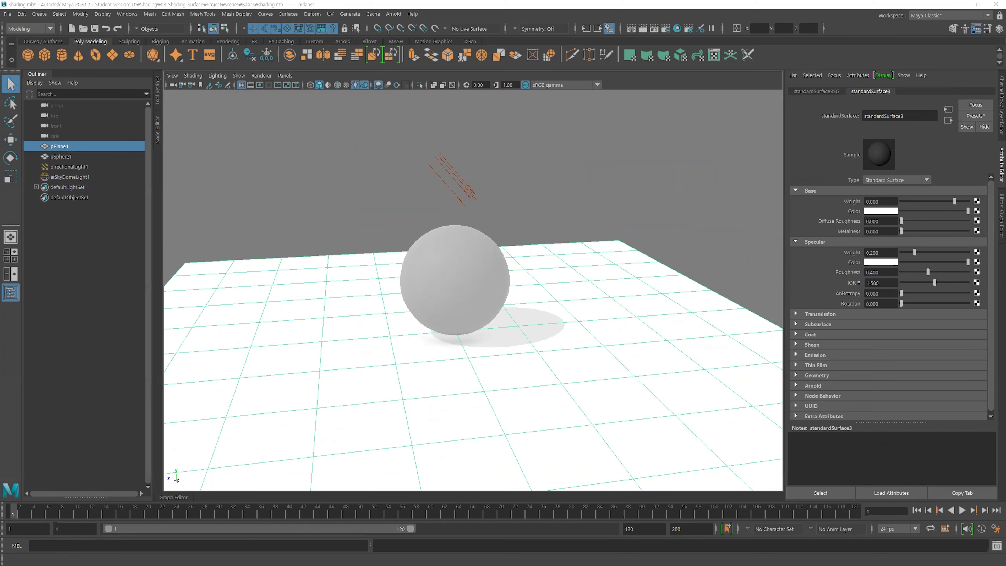
Connect a Checker texture to the base colour of the plane's material and turn on textured display in the viewport
{"action": "left_click", "coordinate": [645, 157]}
{"action": "left_click_drag", "start_coordinate": [610, 246], "coordinate": [582, 293], "text": "alt"}
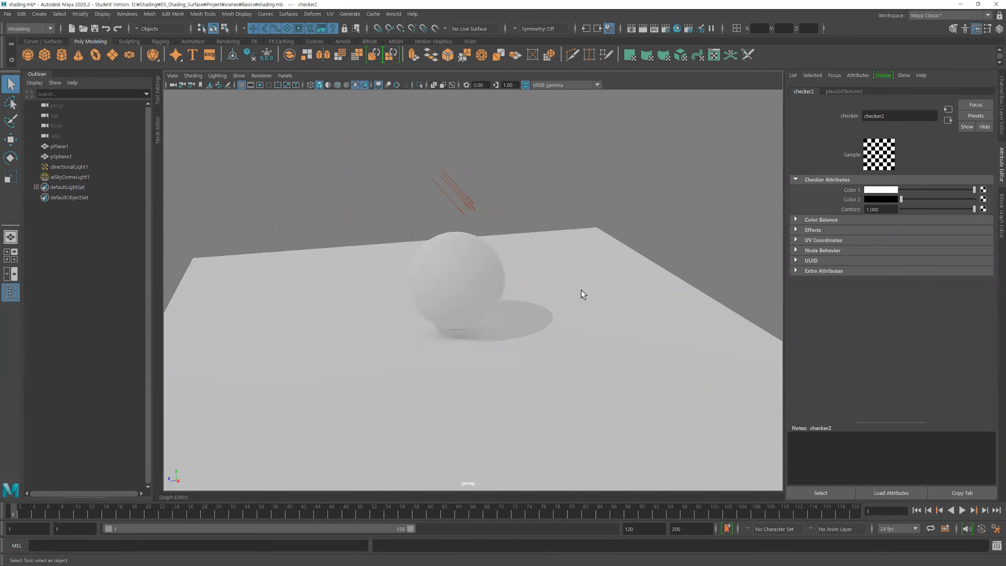
{"action": "key", "text": "6"}
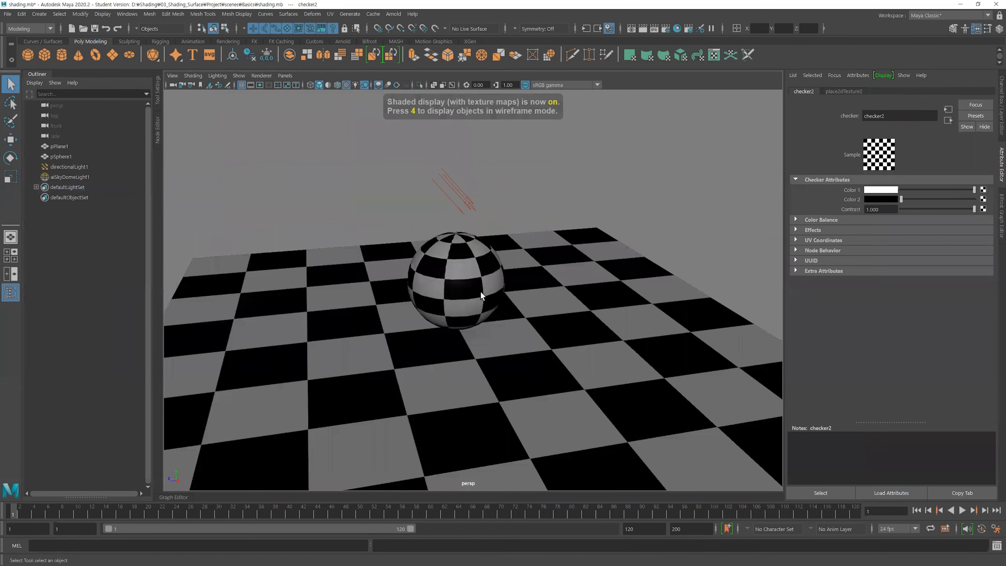
Assign a new Standard Surface material to the sphere, replacing its checkered material
{"action": "left_click", "coordinate": [458, 274]}
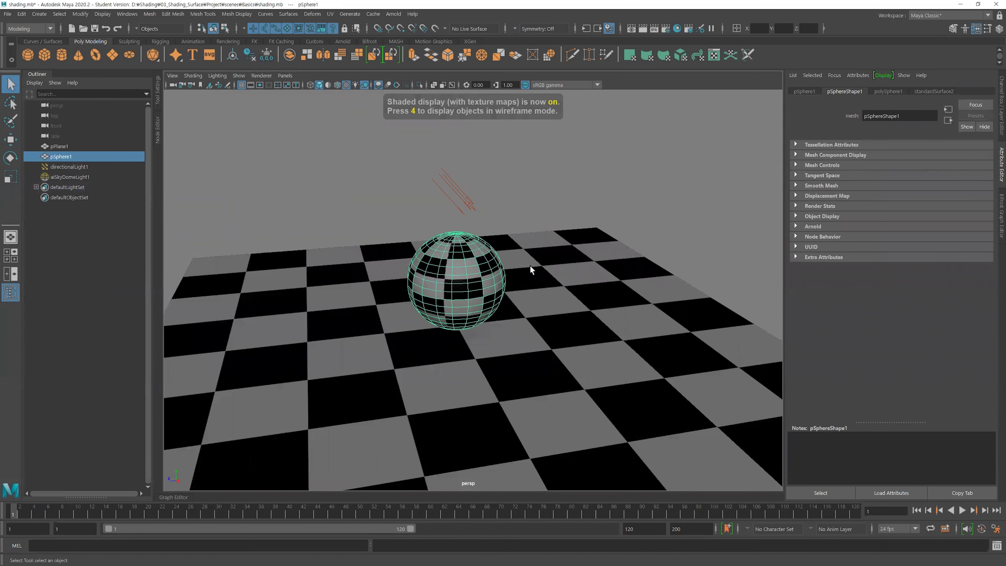
{"action": "left_click", "coordinate": [934, 92]}
{"action": "right_click_drag", "start_coordinate": [471, 256], "coordinate": [552, 464]}
{"action": "left_click_drag", "start_coordinate": [552, 335], "coordinate": [477, 331], "text": "alt"}
{"action": "right_click_drag", "start_coordinate": [477, 331], "coordinate": [525, 340], "text": "alt"}
{"action": "middle_click_drag", "start_coordinate": [532, 340], "coordinate": [556, 339], "text": "alt"}
{"action": "left_click_drag", "start_coordinate": [532, 336], "coordinate": [547, 335], "text": "alt"}
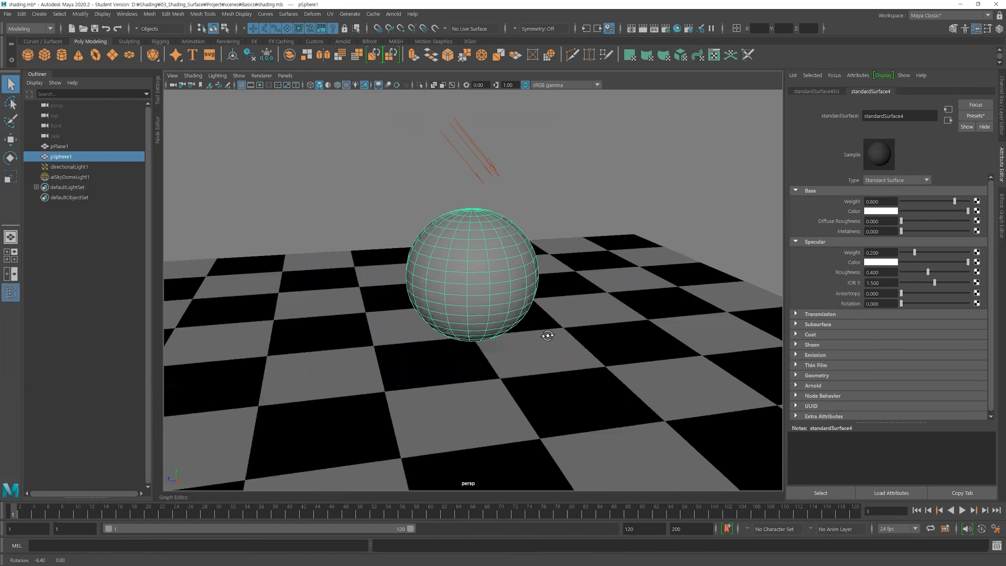
{"action": "right_click_drag", "start_coordinate": [589, 334], "coordinate": [555, 340], "text": "alt"}
{"action": "middle_click_drag", "start_coordinate": [561, 296], "coordinate": [561, 301], "text": "alt"}
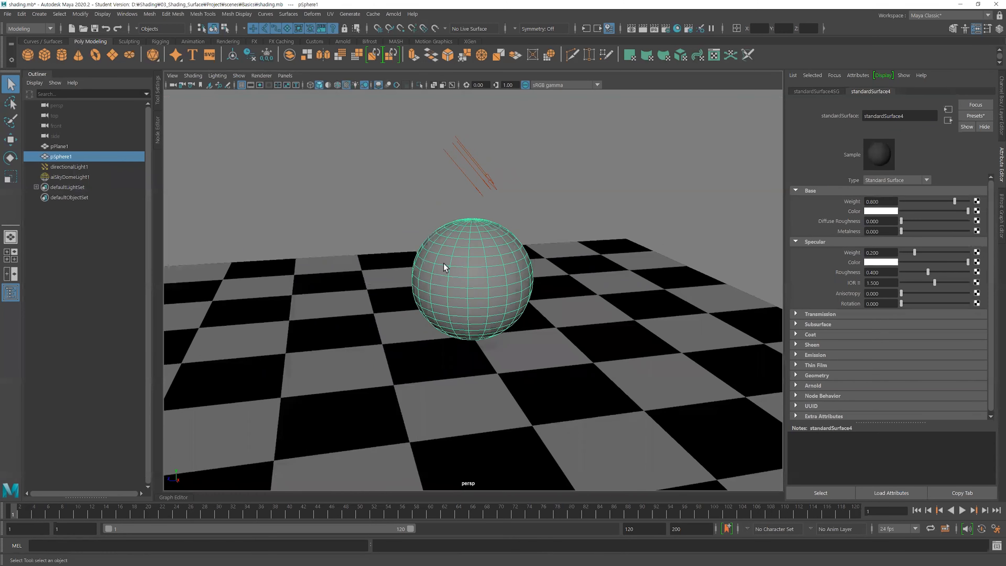
{"action": "right_click_drag", "start_coordinate": [444, 262], "coordinate": [487, 270], "text": "alt"}
Set the specular weight of the sphere's Standard Surface material to 0.147, leaving its metalness at 0
{"action": "left_click", "coordinate": [571, 200]}
{"action": "left_click_drag", "start_coordinate": [594, 290], "coordinate": [590, 293], "text": "alt"}
{"action": "right_click_drag", "start_coordinate": [531, 277], "coordinate": [579, 283], "text": "alt"}
{"action": "middle_click_drag", "start_coordinate": [583, 282], "coordinate": [585, 283], "text": "alt"}
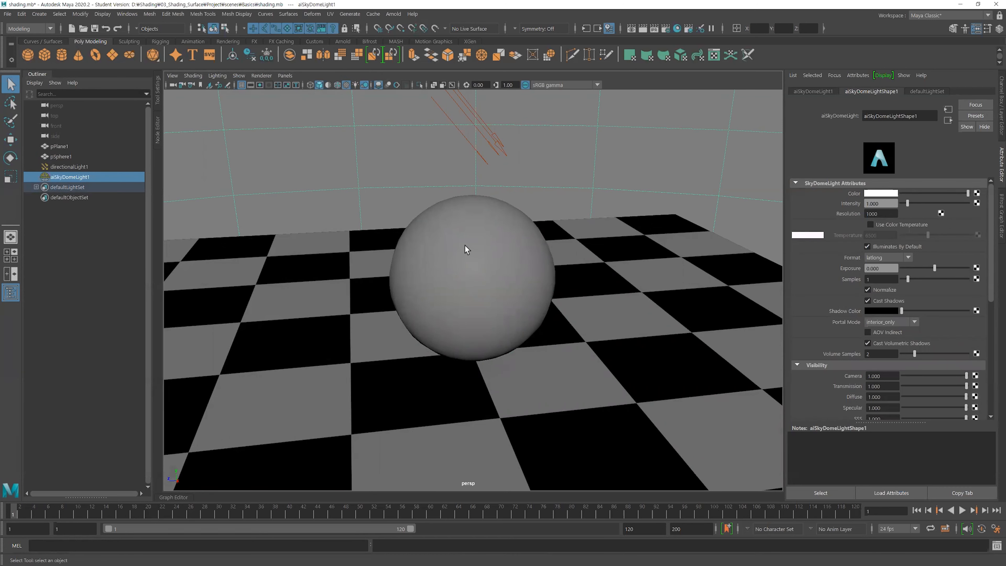
{"action": "left_click", "coordinate": [520, 272]}
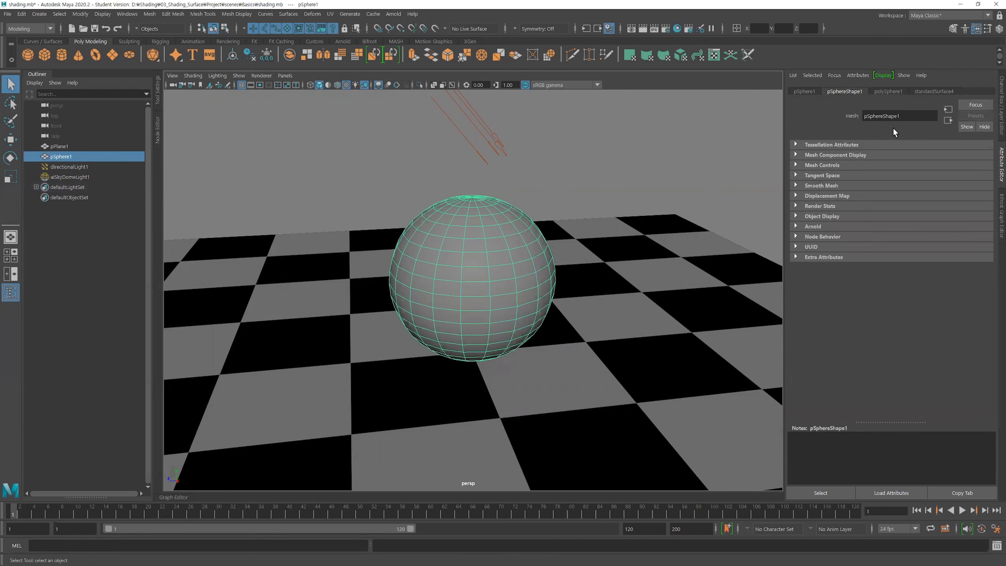
{"action": "left_click", "coordinate": [936, 93]}
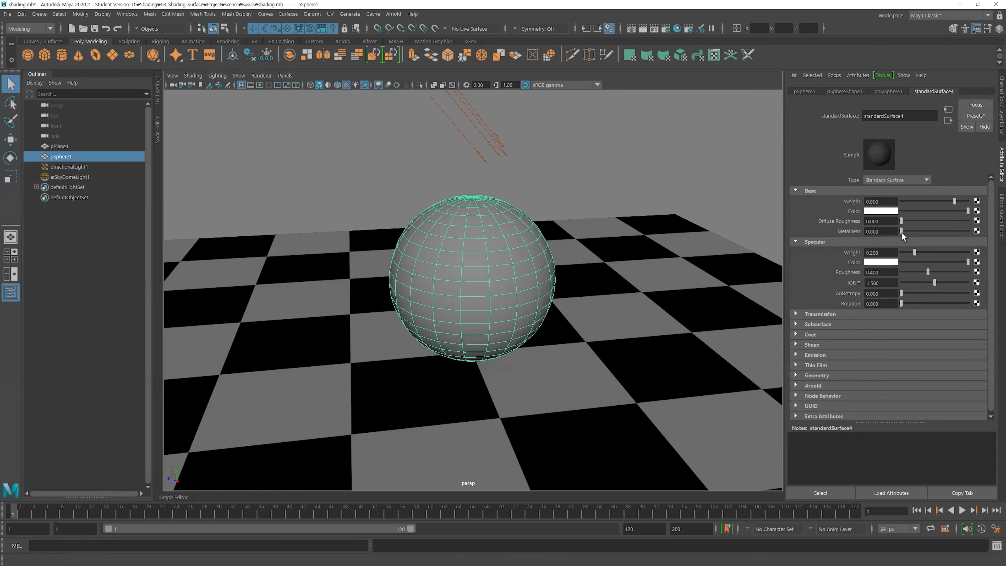
{"action": "mouse_move", "coordinate": [902, 232]}
{"action": "left_mouse_down"}
{"action": "mouse_move", "coordinate": [936, 230]}
{"action": "mouse_move", "coordinate": [898, 234]}
{"action": "mouse_move", "coordinate": [957, 252]}
{"action": "mouse_move", "coordinate": [910, 252]}
{"action": "left_mouse_up"}
{"action": "left_click_drag", "start_coordinate": [534, 287], "coordinate": [496, 280], "text": "alt"}
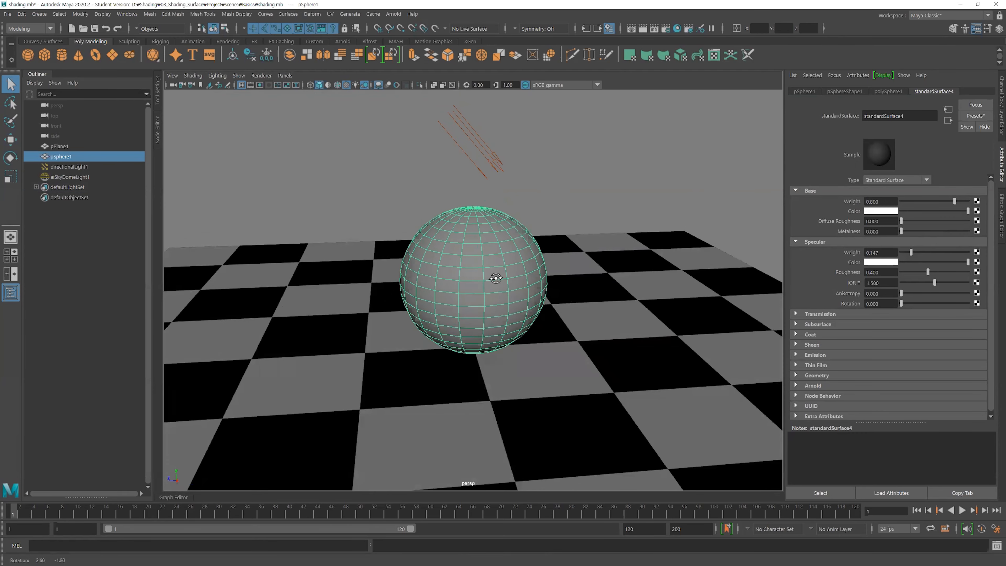
{"action": "left_click", "coordinate": [286, 76]}
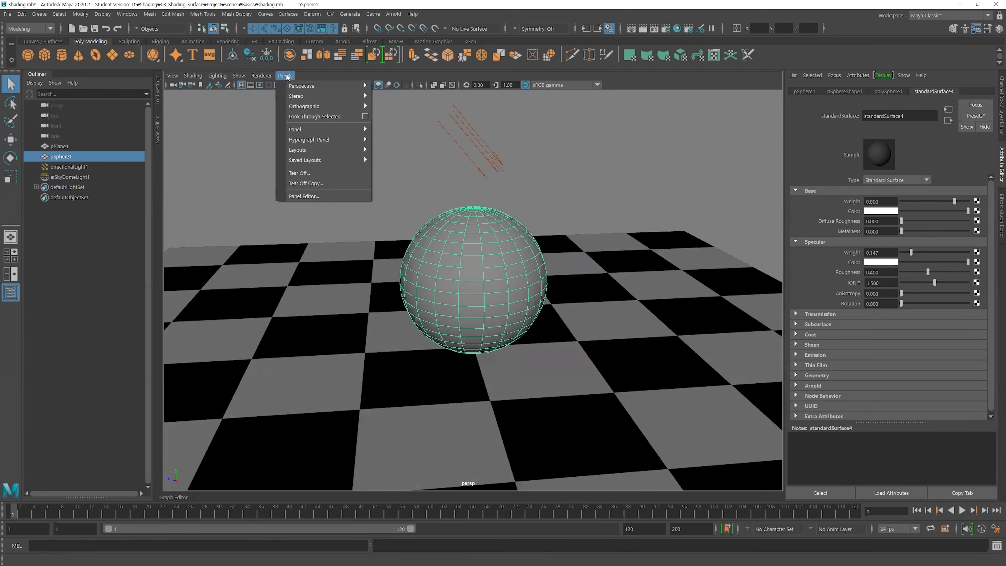
Connect a 2D File texture to the colour of the sky dome light
{"action": "left_click", "coordinate": [72, 178]}
{"action": "right_click_drag", "start_coordinate": [618, 187], "coordinate": [461, 193], "text": "alt"}
{"action": "left_click_drag", "start_coordinate": [465, 193], "coordinate": [383, 203], "text": "alt"}
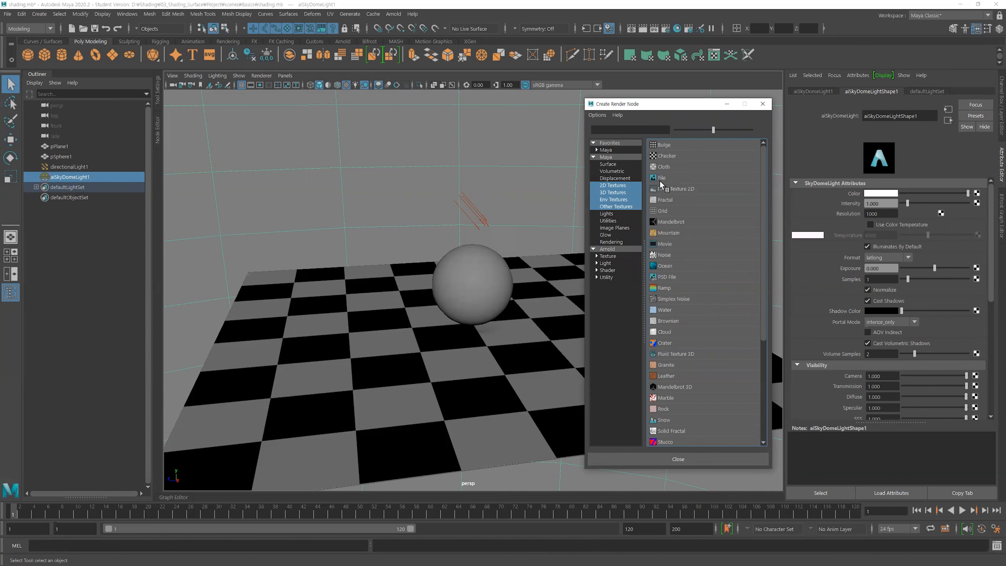
{"action": "left_click", "coordinate": [616, 185]}
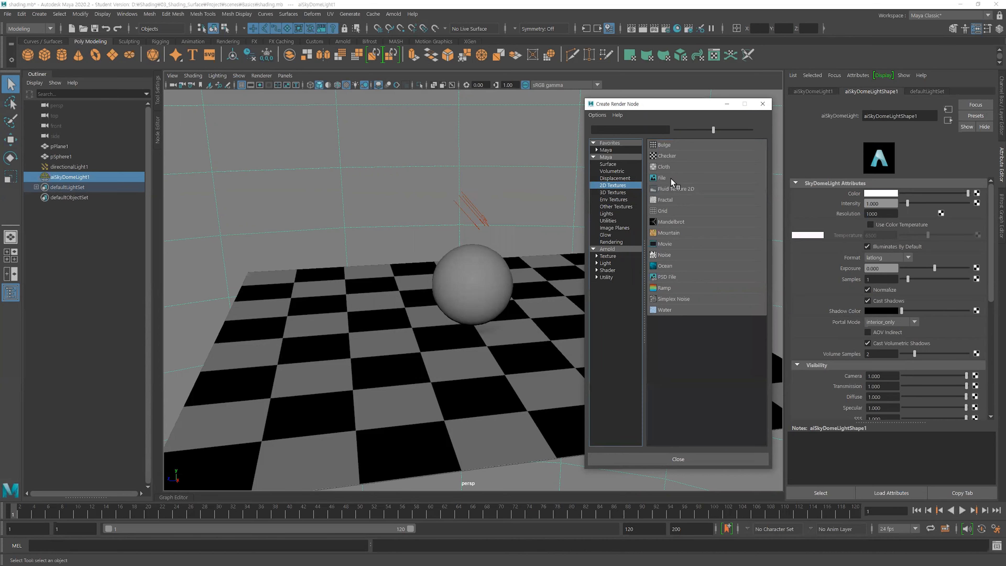
{"action": "left_click_drag", "start_coordinate": [713, 129], "coordinate": [776, 129]}
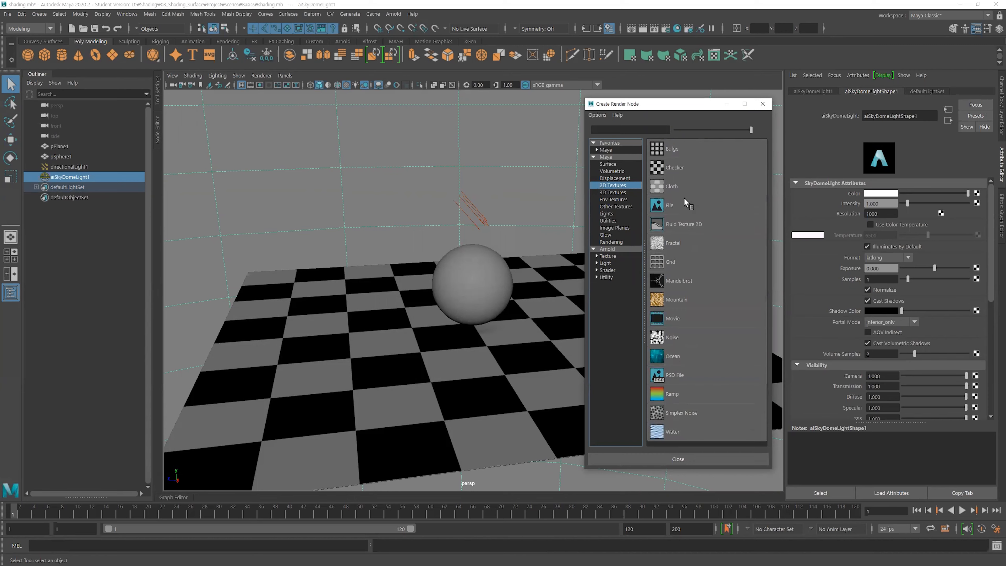
{"action": "left_click", "coordinate": [668, 207]}
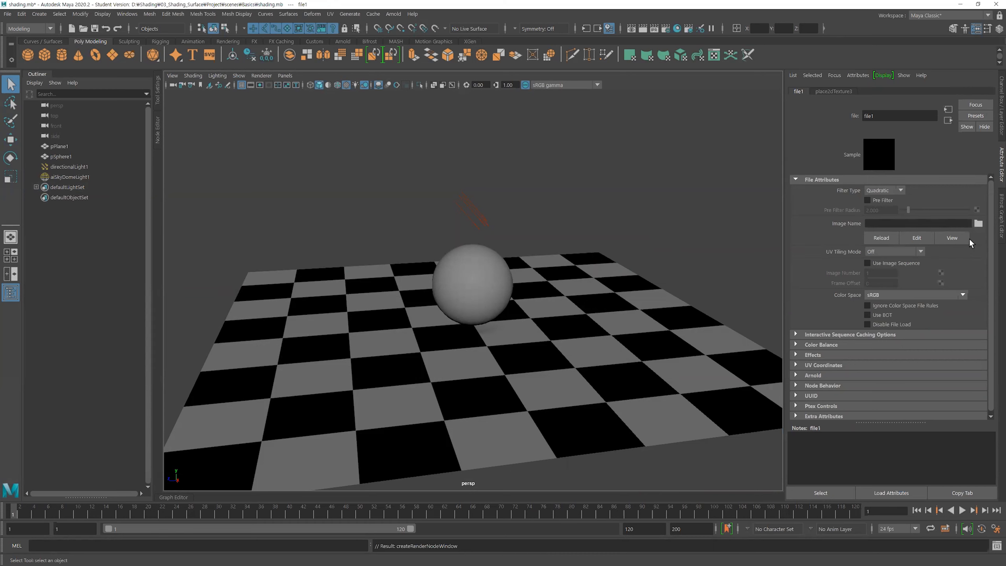
Load photo_studio_01_2k.hdr from the HDRI_Haven folder as the image of the sky dome's file texture
{"action": "left_click", "coordinate": [977, 225]}
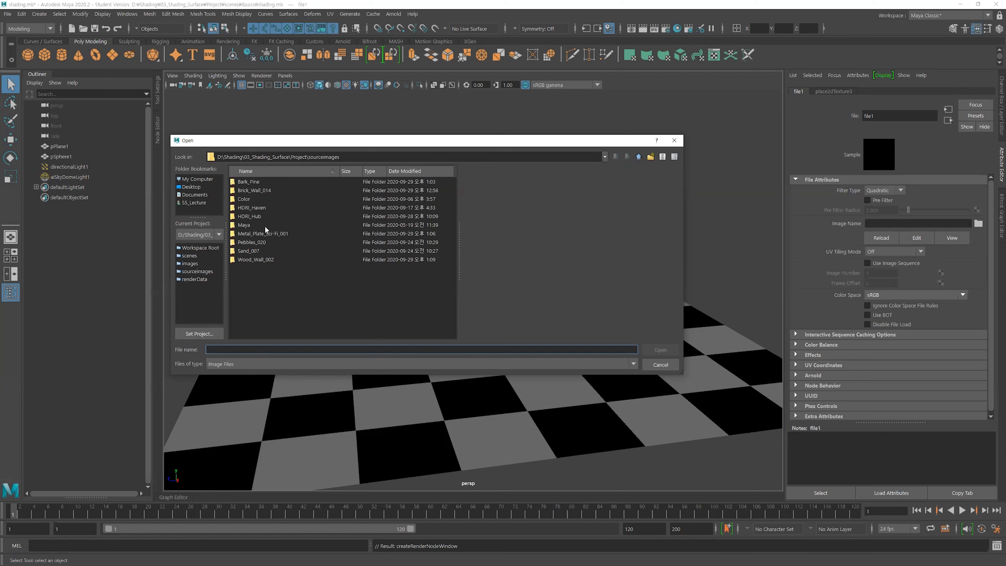
{"action": "double_click", "coordinate": [254, 208]}
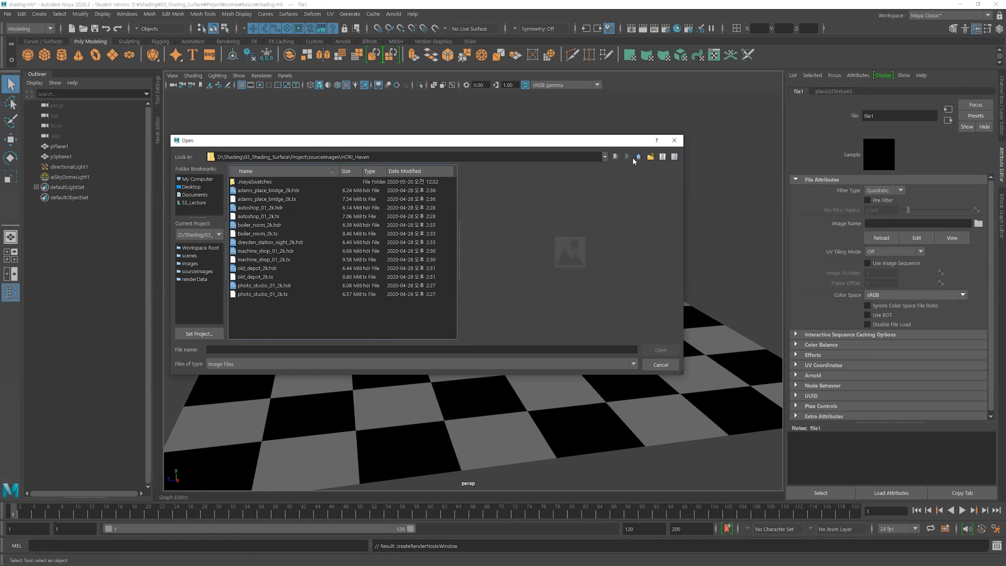
{"action": "left_click", "coordinate": [292, 285]}
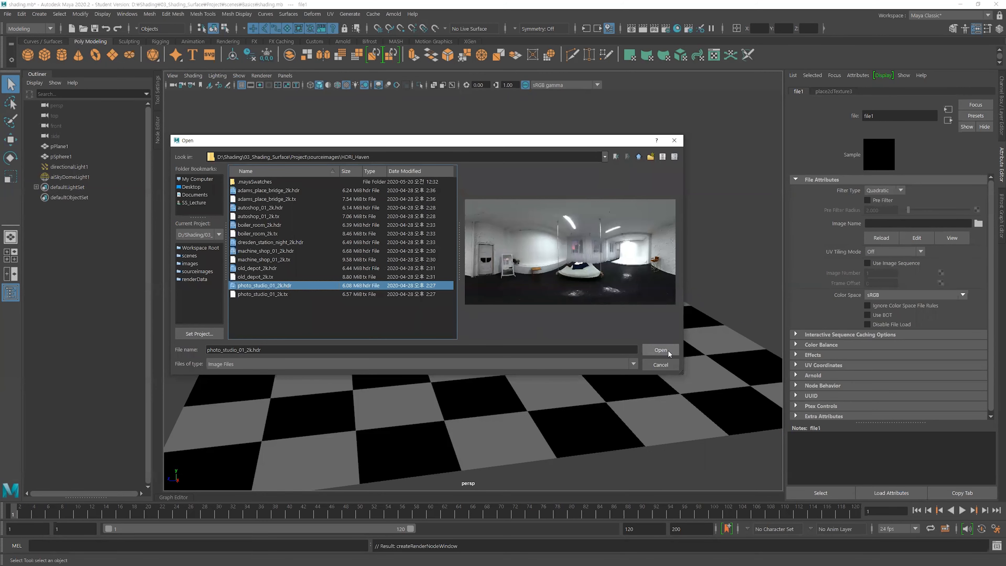
{"action": "left_click", "coordinate": [660, 349]}
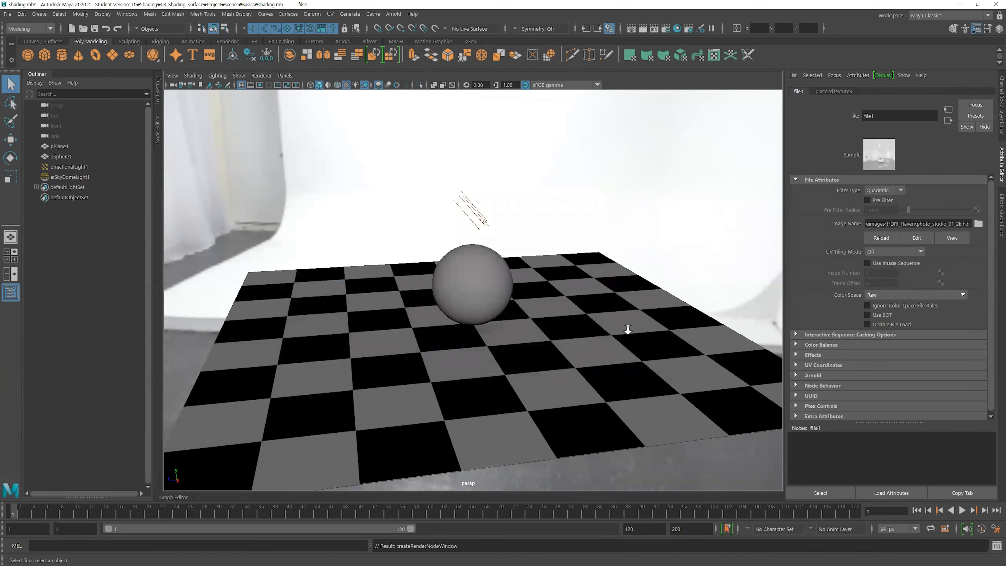
Switch the viewport to lighting from the scene lights and view the sphere and checkered plane against the HDRI background
{"action": "right_click_drag", "start_coordinate": [627, 330], "coordinate": [538, 329], "text": "alt"}
{"action": "mouse_move", "coordinate": [538, 328]}
{"action": "left_mouse_down", "text": "alt"}
{"action": "mouse_move", "coordinate": [544, 318]}
{"action": "mouse_move", "coordinate": [608, 325]}
{"action": "mouse_move", "coordinate": [539, 321]}
{"action": "left_mouse_up", "text": "alt"}
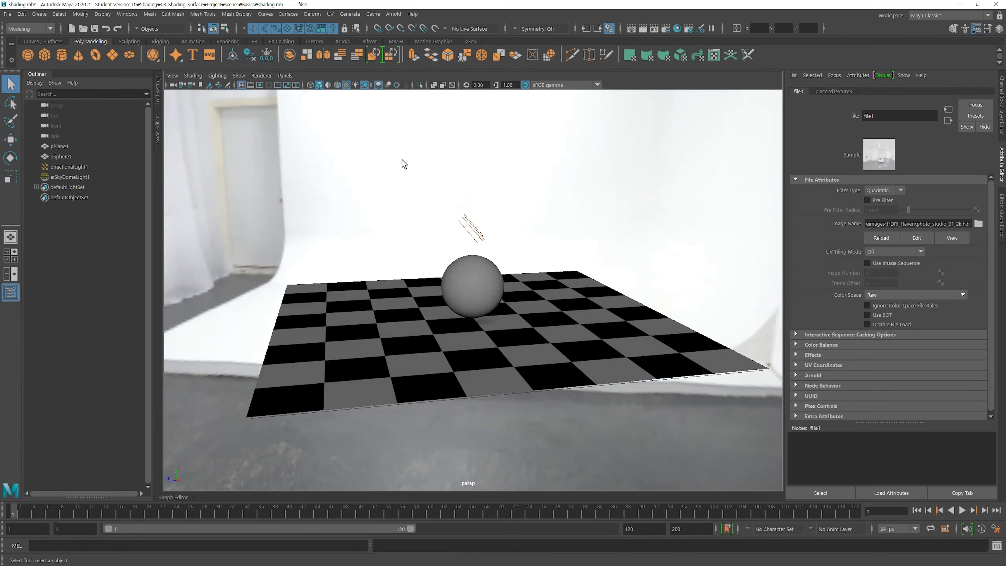
{"action": "key", "text": "7"}
{"action": "left_click_drag", "start_coordinate": [565, 319], "coordinate": [492, 242], "text": "alt"}
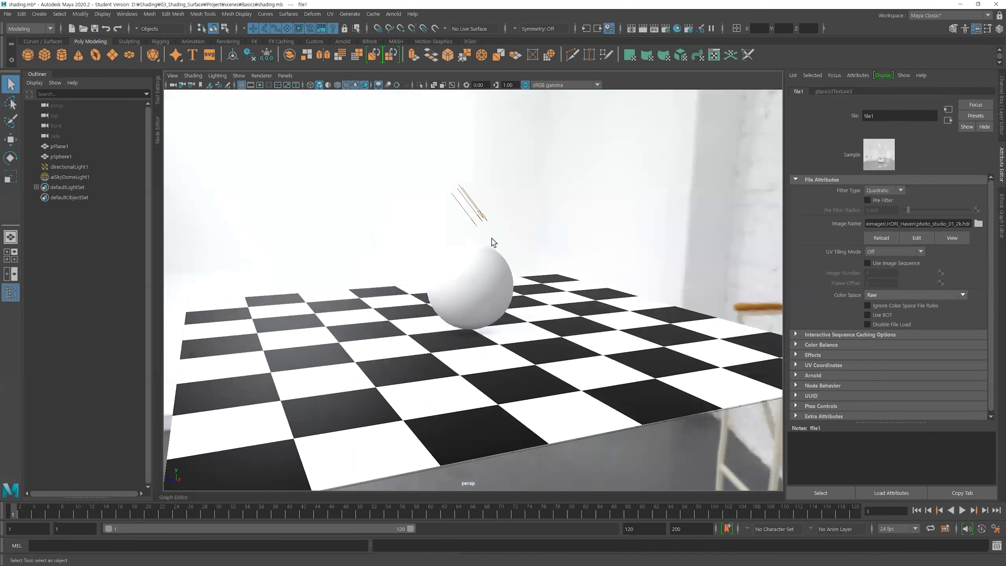
Hide the directional light so that only the sky dome light illuminates the scene
{"action": "left_click", "coordinate": [479, 213]}
{"action": "left_click_drag", "start_coordinate": [585, 282], "coordinate": [507, 234], "text": "alt"}
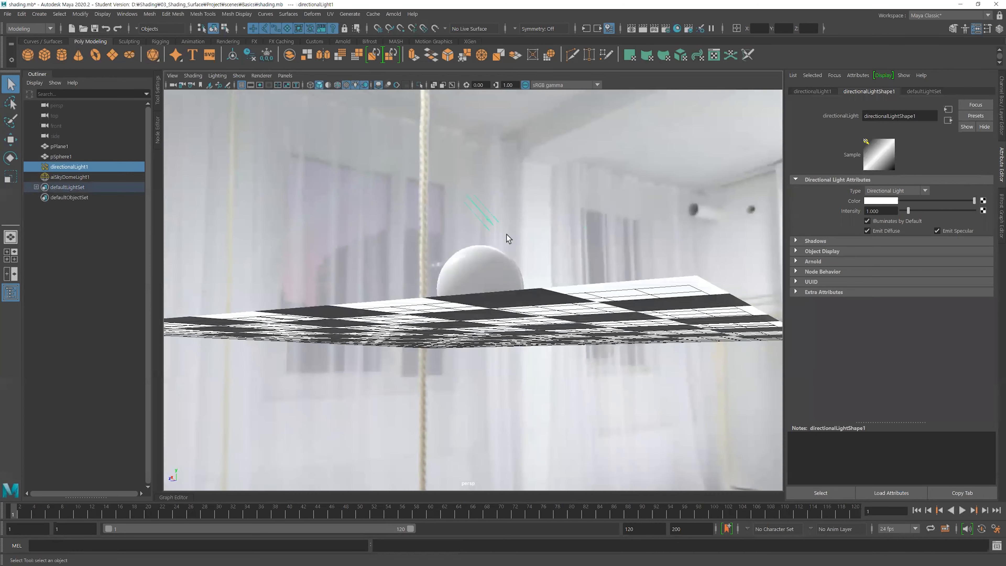
{"action": "left_click_drag", "start_coordinate": [563, 278], "coordinate": [499, 243], "text": "alt"}
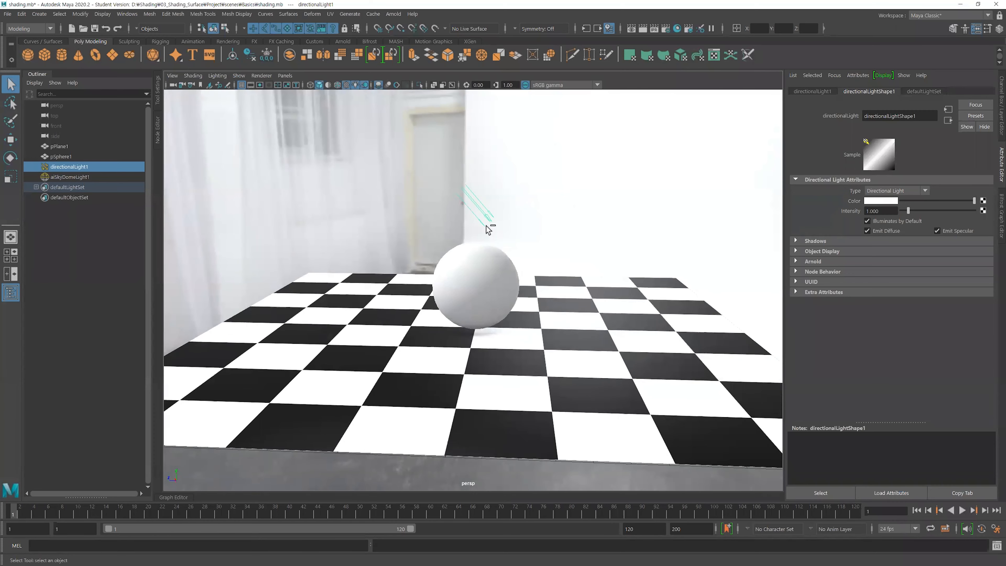
{"action": "key", "text": "ctrl+h"}
{"action": "left_click_drag", "start_coordinate": [530, 299], "coordinate": [626, 323], "text": "alt"}
{"action": "left_click_drag", "start_coordinate": [541, 372], "coordinate": [348, 364], "text": "alt"}
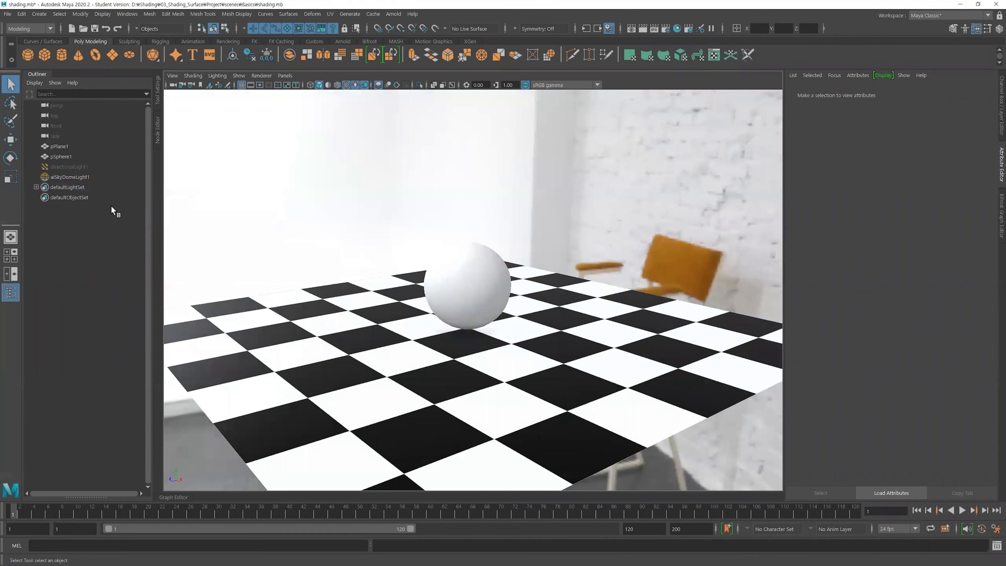
Open the sphere's Standard Surface material attributes and select the material node itself, leaving the sphere unhighlighted
{"action": "left_click", "coordinate": [73, 177]}
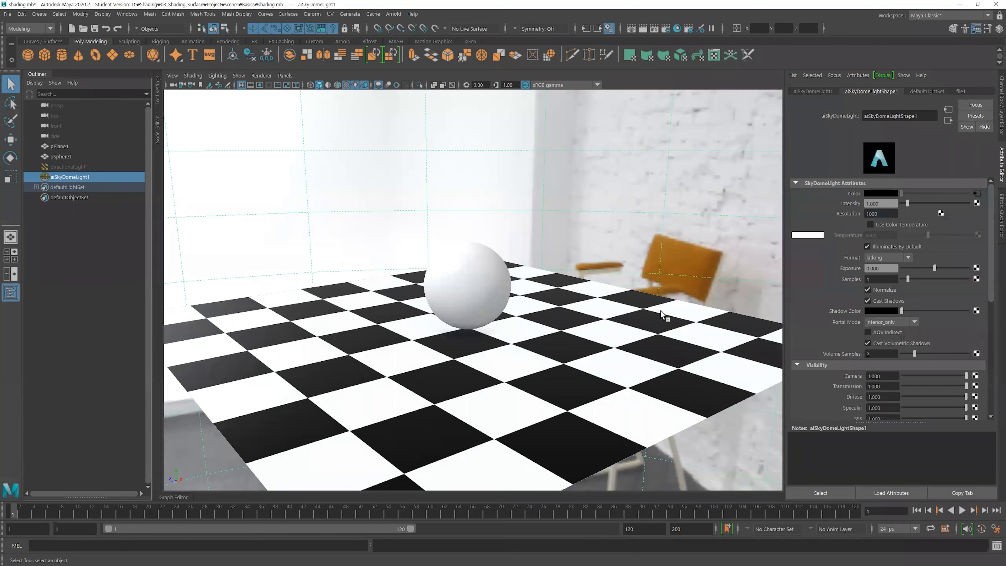
{"action": "right_click_drag", "start_coordinate": [587, 310], "coordinate": [709, 327], "text": "alt"}
{"action": "right_click_drag", "start_coordinate": [570, 335], "coordinate": [646, 336], "text": "alt"}
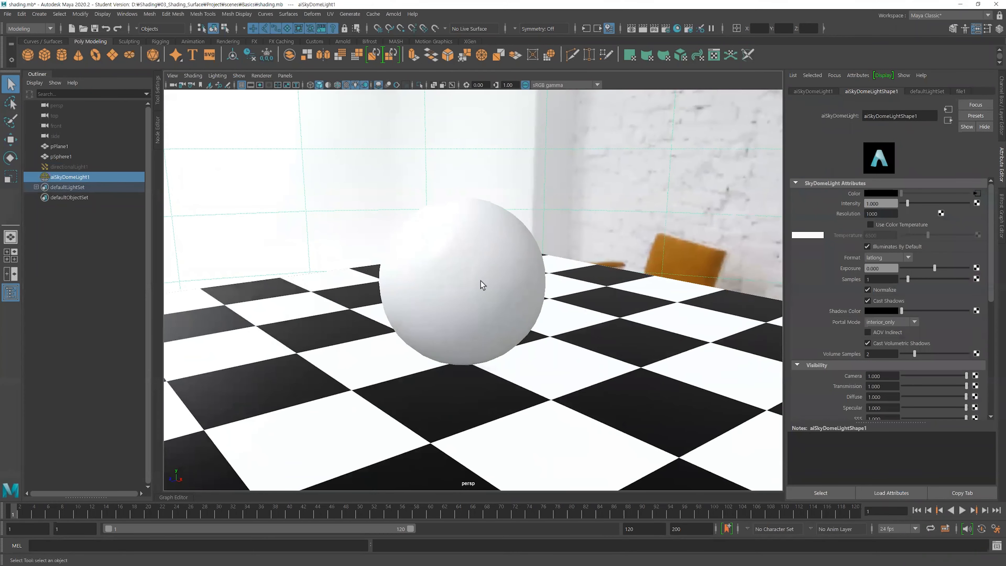
{"action": "left_click", "coordinate": [480, 285]}
{"action": "middle_click_drag", "start_coordinate": [581, 287], "coordinate": [585, 297], "text": "alt"}
{"action": "left_click", "coordinate": [933, 91]}
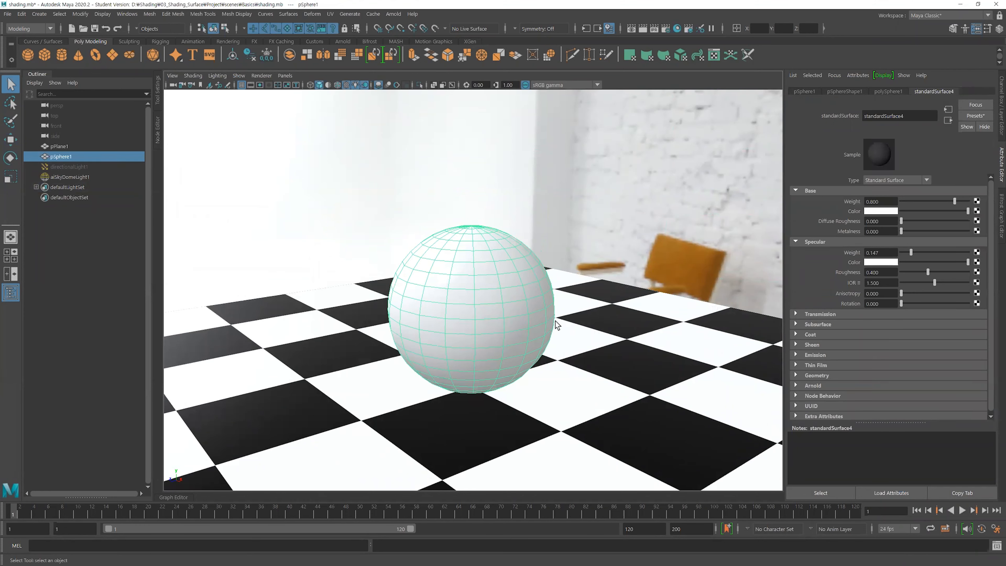
{"action": "left_click", "coordinate": [820, 492]}
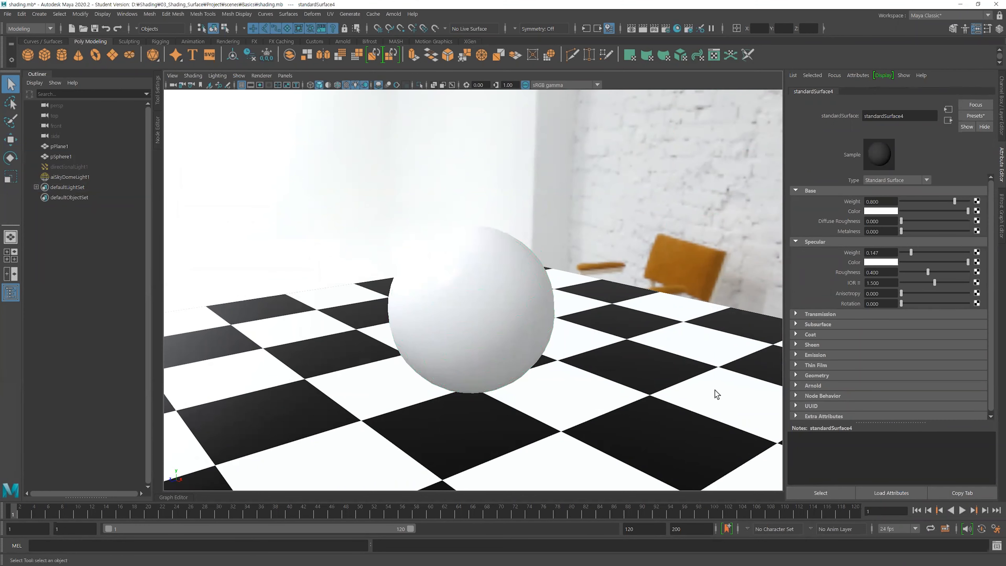
Set the material's specular weight to 0.2
{"action": "left_click", "coordinate": [821, 241]}
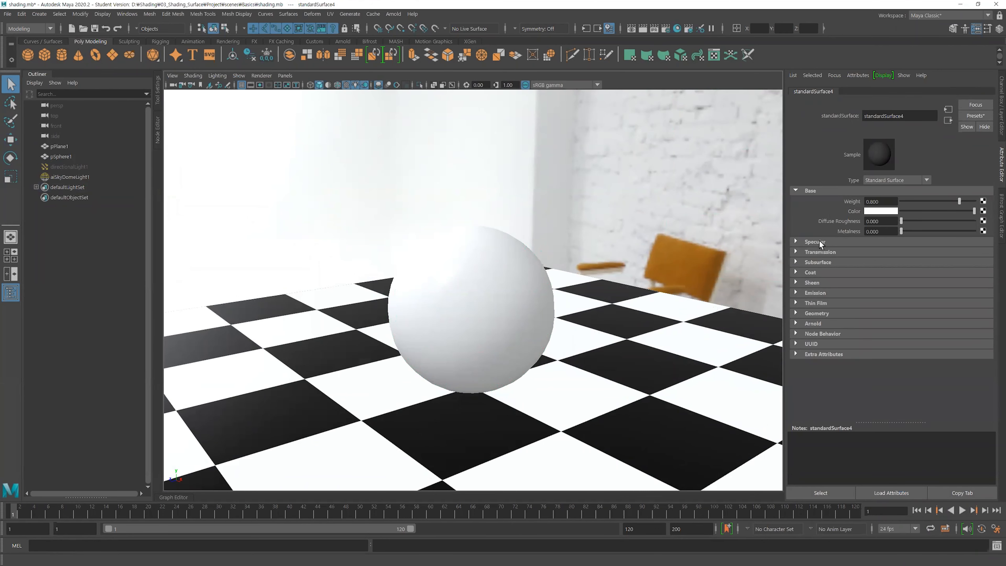
{"action": "left_click", "coordinate": [818, 241]}
{"action": "left_click", "coordinate": [892, 252]}
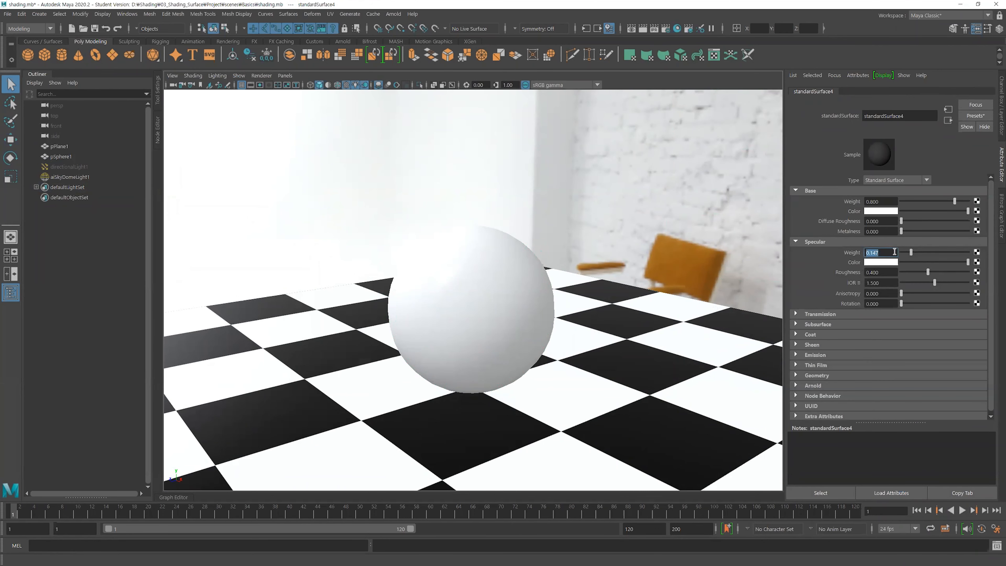
{"action": "type", "text": "0.2"}
{"action": "key", "text": "Return"}
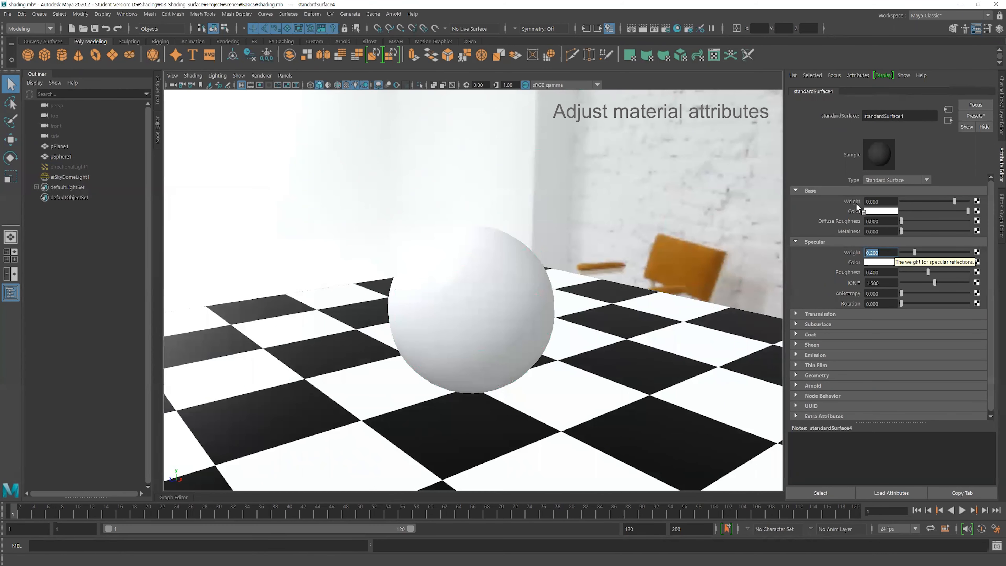
Set the base metalness to 1 and the specular roughness to 0 so the sphere mirrors the HDRI surroundings
{"action": "left_click", "coordinate": [886, 231]}
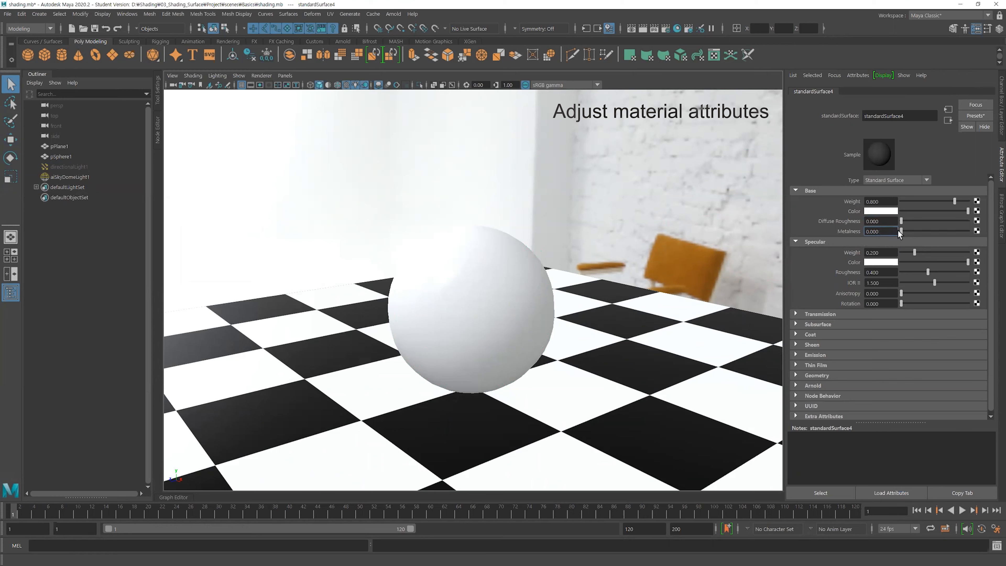
{"action": "left_click_drag", "start_coordinate": [901, 230], "coordinate": [986, 239]}
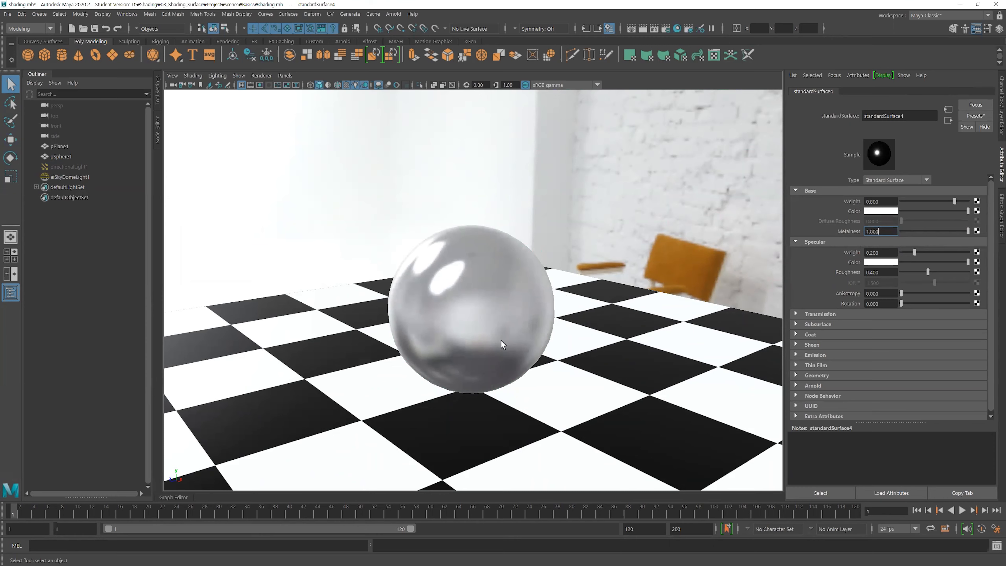
{"action": "left_click_drag", "start_coordinate": [491, 317], "coordinate": [545, 405], "text": "alt"}
{"action": "left_click_drag", "start_coordinate": [555, 351], "coordinate": [518, 354], "text": "alt"}
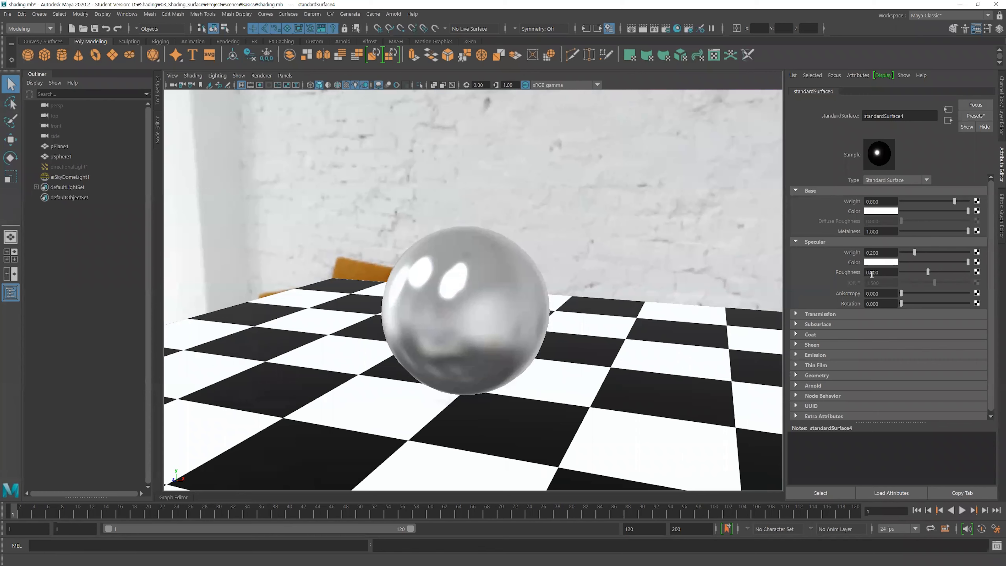
{"action": "left_click_drag", "start_coordinate": [927, 272], "coordinate": [900, 278]}
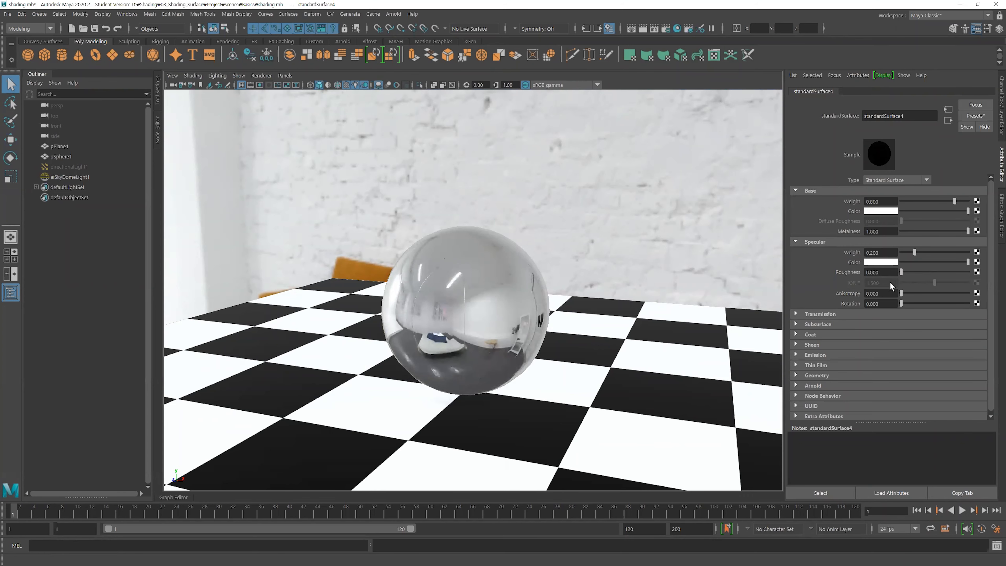
{"action": "left_click_drag", "start_coordinate": [540, 336], "coordinate": [515, 305], "text": "alt"}
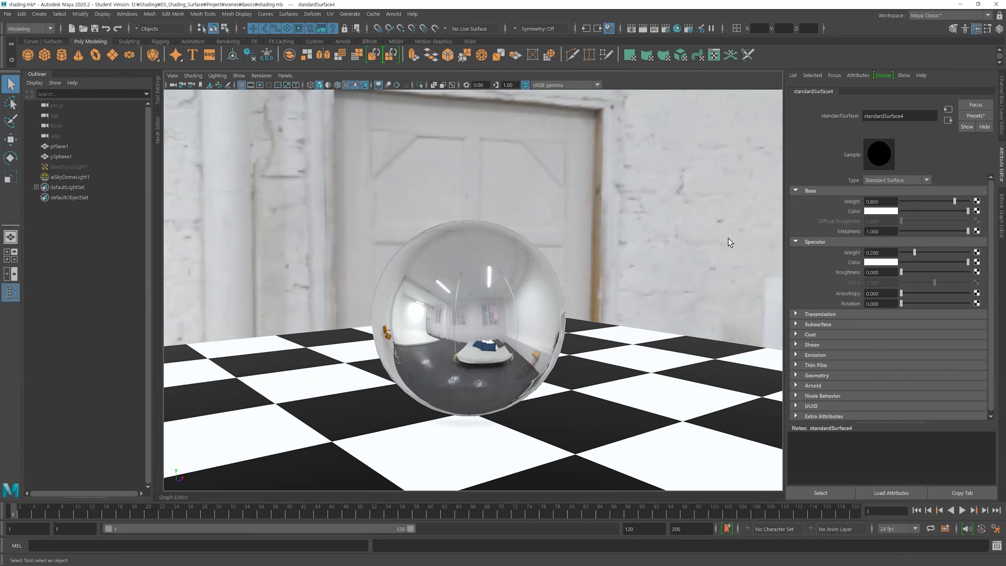
Change the material's base color to red and lower its metalness to about 0.43
{"action": "left_click", "coordinate": [879, 210]}
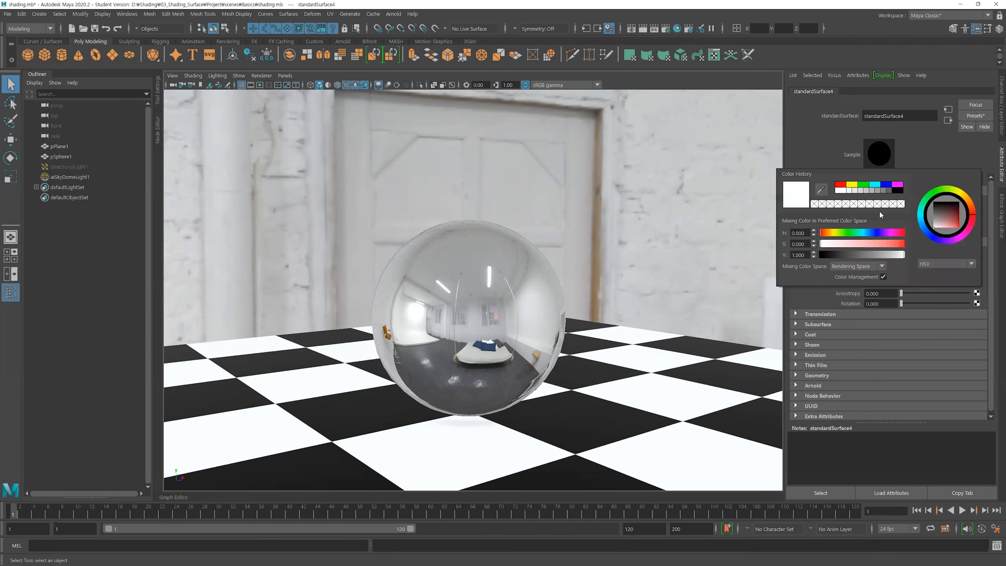
{"action": "left_click", "coordinate": [842, 185]}
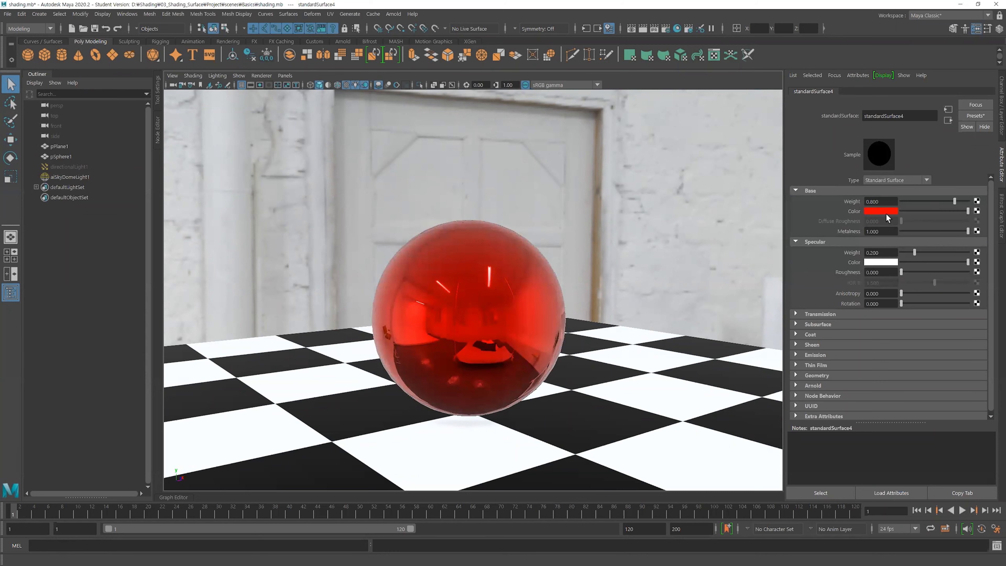
{"action": "left_click", "coordinate": [881, 231]}
{"action": "mouse_move", "coordinate": [653, 276]}
{"action": "left_mouse_down", "text": "alt"}
{"action": "mouse_move", "coordinate": [629, 260]}
{"action": "mouse_move", "coordinate": [647, 267]}
{"action": "left_mouse_up", "text": "alt"}
{"action": "left_click_drag", "start_coordinate": [959, 230], "coordinate": [930, 234]}
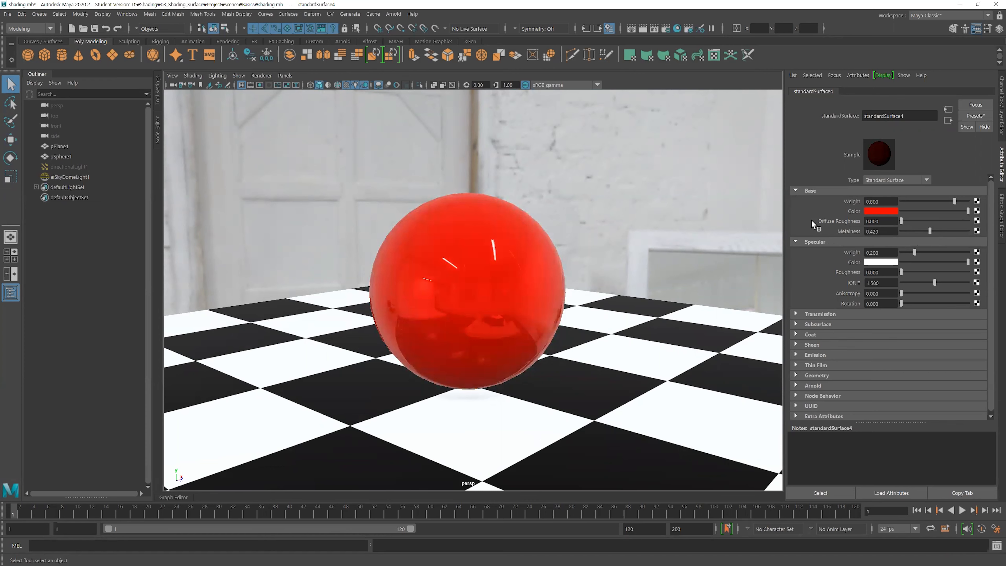
Try a specular roughness of about 0.21 before returning it to 0, and compare specular weights of 0 and 1
{"action": "left_click_drag", "start_coordinate": [901, 272], "coordinate": [915, 272]}
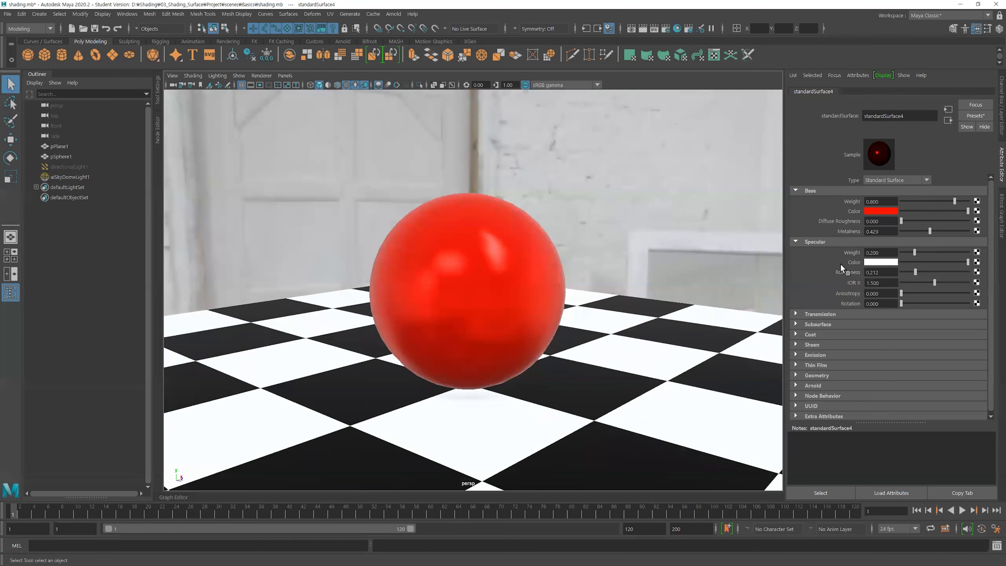
{"action": "left_click_drag", "start_coordinate": [914, 273], "coordinate": [898, 275]}
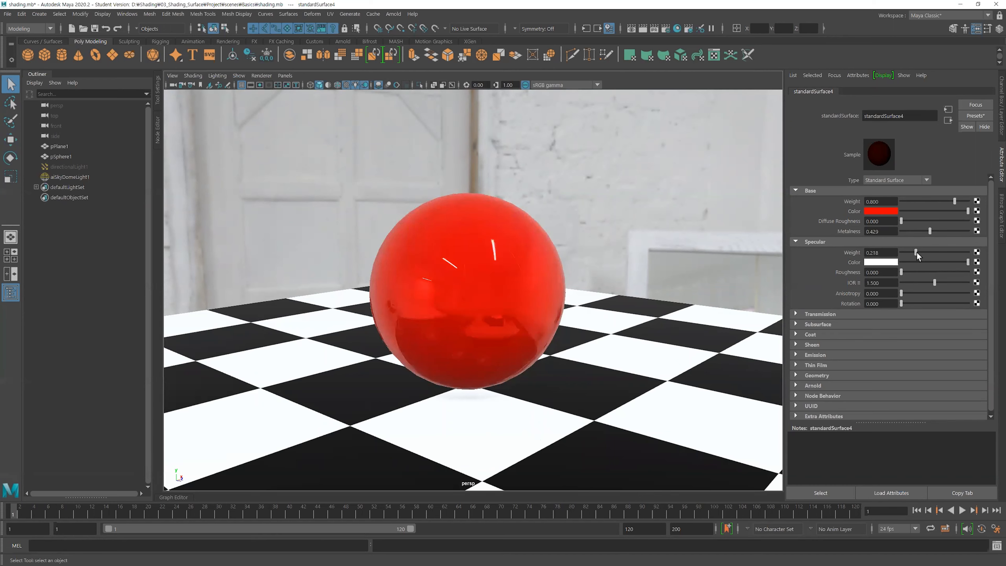
{"action": "left_click_drag", "start_coordinate": [926, 253], "coordinate": [901, 258]}
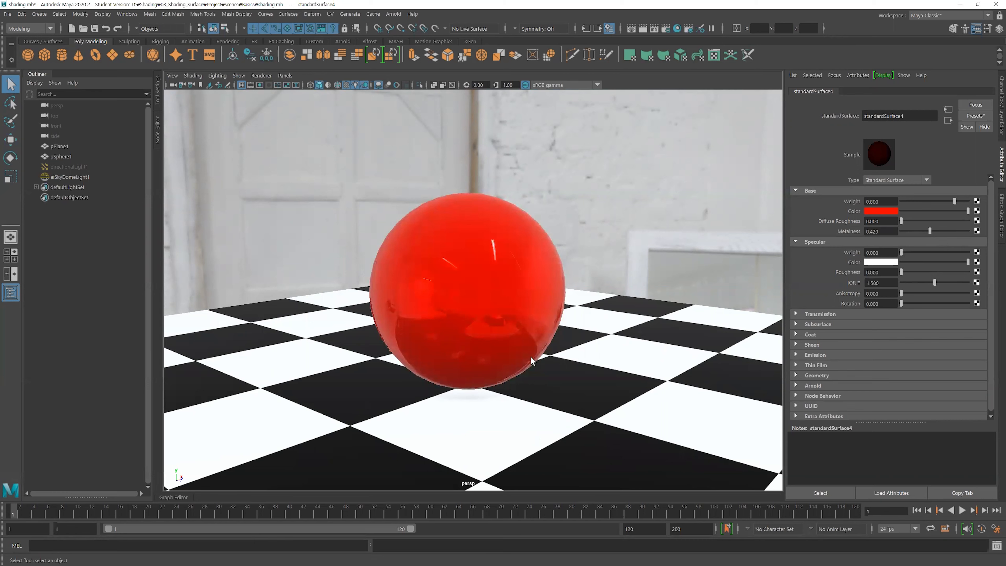
{"action": "left_click_drag", "start_coordinate": [901, 253], "coordinate": [976, 258]}
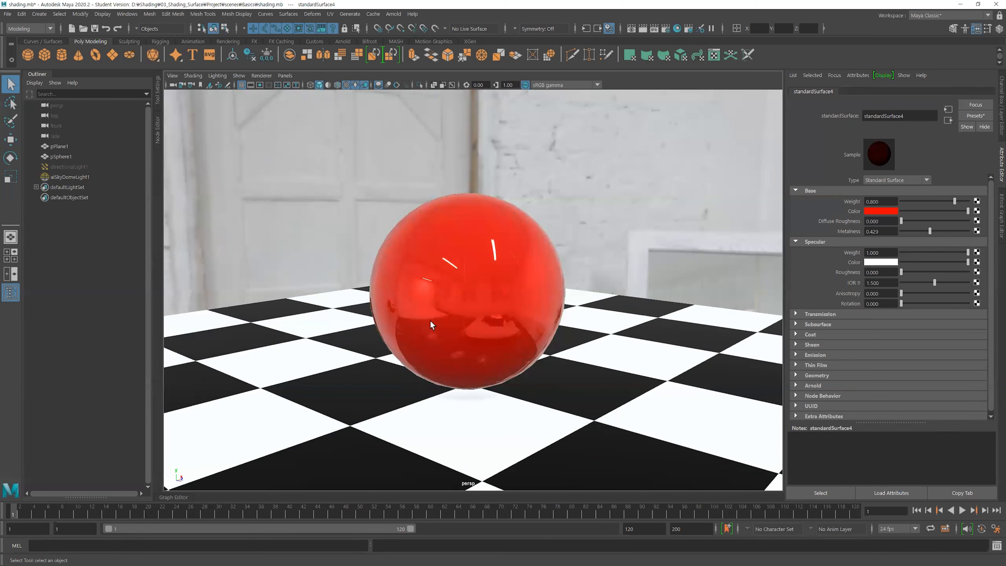
{"action": "left_click_drag", "start_coordinate": [967, 252], "coordinate": [943, 264]}
{"action": "left_click", "coordinate": [885, 231]}
{"action": "left_click_drag", "start_coordinate": [958, 253], "coordinate": [920, 254]}
{"action": "left_click", "coordinate": [953, 253]}
Set both the specular weight and the base metalness to 0.5
{"action": "double_click", "coordinate": [894, 252]}
{"action": "type", "text": "0.5"}
{"action": "key", "text": "Return"}
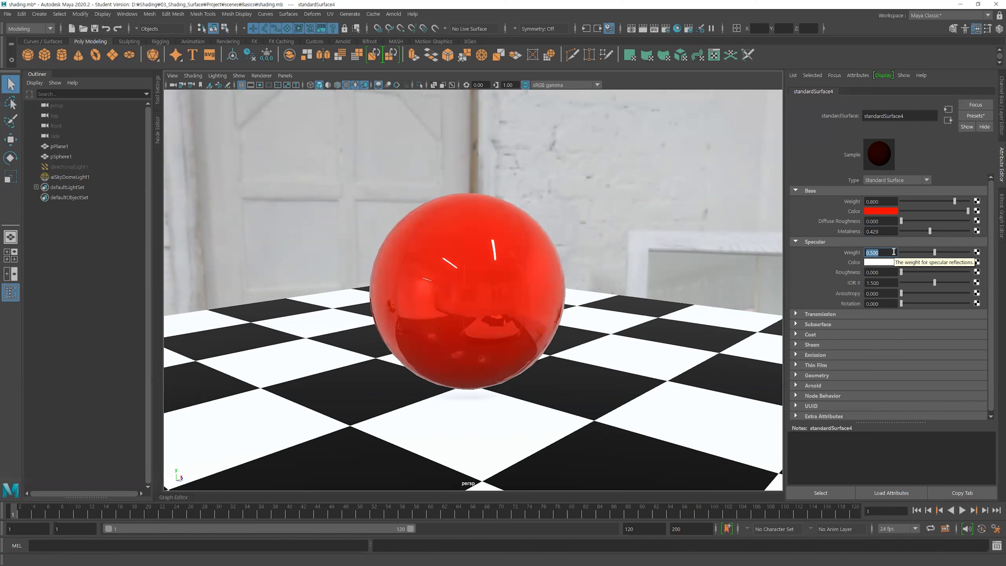
{"action": "double_click", "coordinate": [885, 233]}
{"action": "type", "text": "0.5"}
{"action": "key", "text": "Return"}
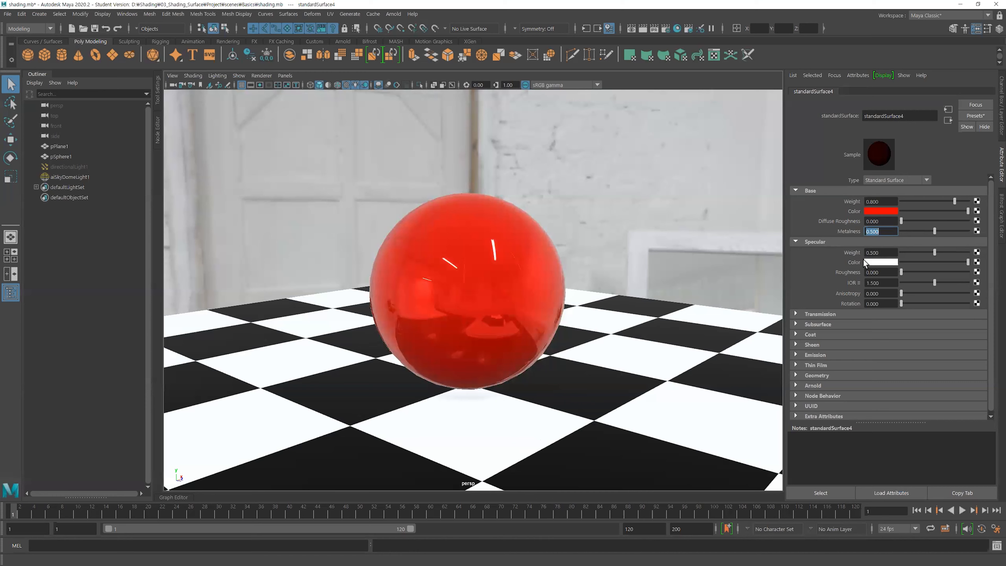
Lower the base metalness to 0 and check the glossy red sphere from another angle
{"action": "left_click", "coordinate": [887, 273]}
{"action": "mouse_move", "coordinate": [545, 257]}
{"action": "left_mouse_down", "text": "alt"}
{"action": "mouse_move", "coordinate": [562, 243]}
{"action": "mouse_move", "coordinate": [577, 251]}
{"action": "mouse_move", "coordinate": [550, 254]}
{"action": "mouse_move", "coordinate": [554, 265]}
{"action": "left_mouse_up", "text": "alt"}
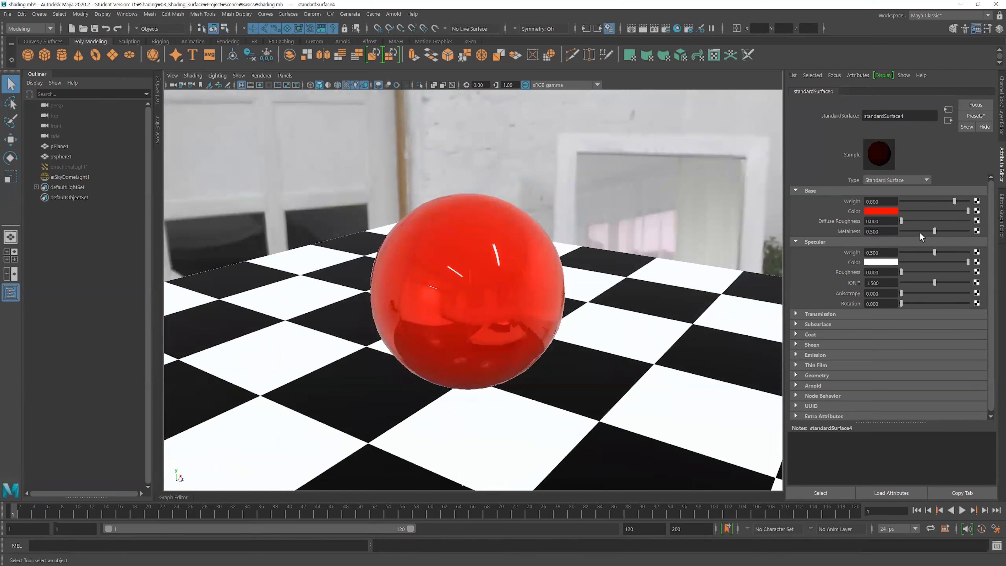
{"action": "left_click_drag", "start_coordinate": [931, 230], "coordinate": [892, 229]}
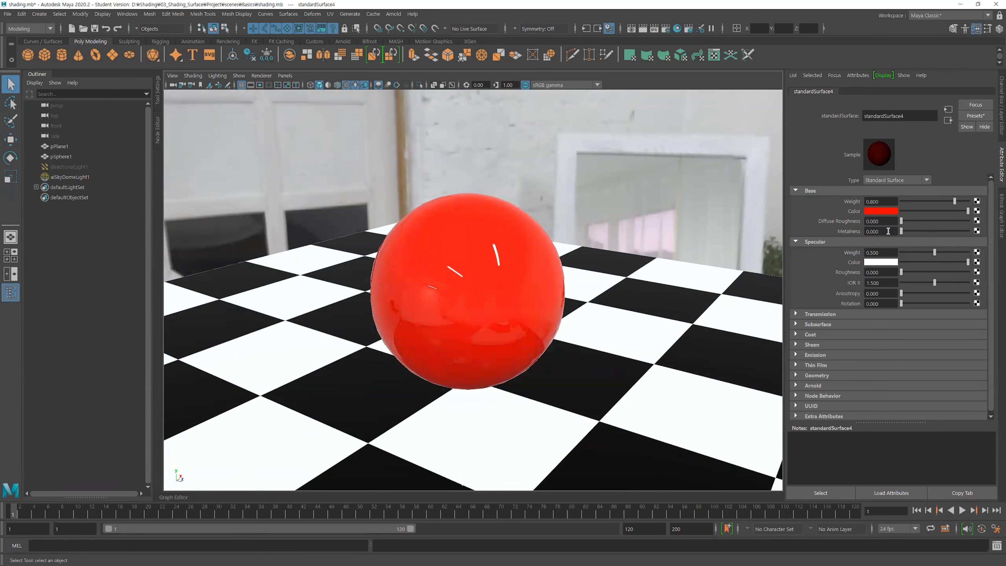
{"action": "left_click_drag", "start_coordinate": [555, 269], "coordinate": [463, 269], "text": "alt"}
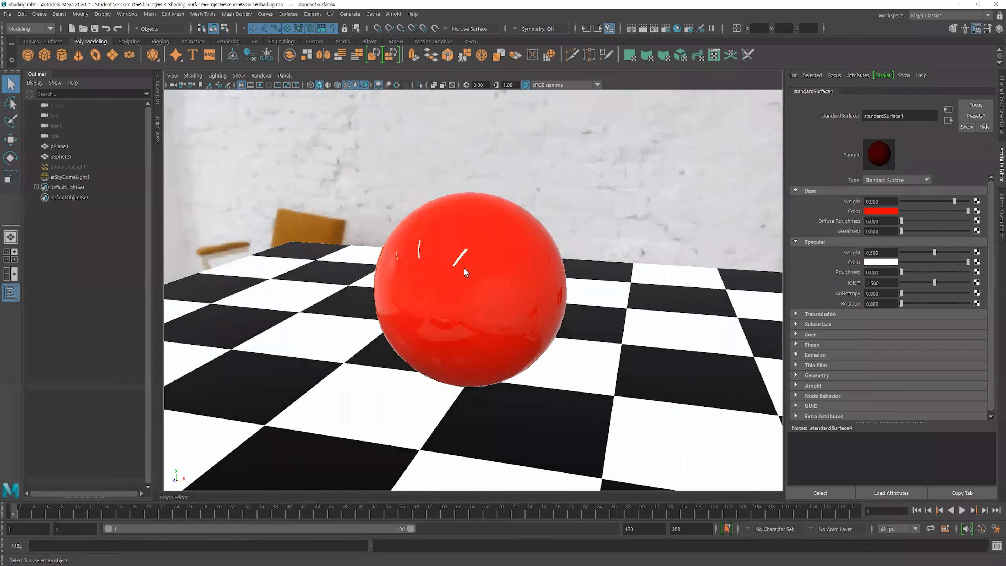
Try a transmission weight of 0.5 to see through the sphere, and return the weight to 0
{"action": "left_click", "coordinate": [814, 314]}
{"action": "scroll", "coordinate": [819, 303], "scroll_direction": "down", "scroll_amount": 2}
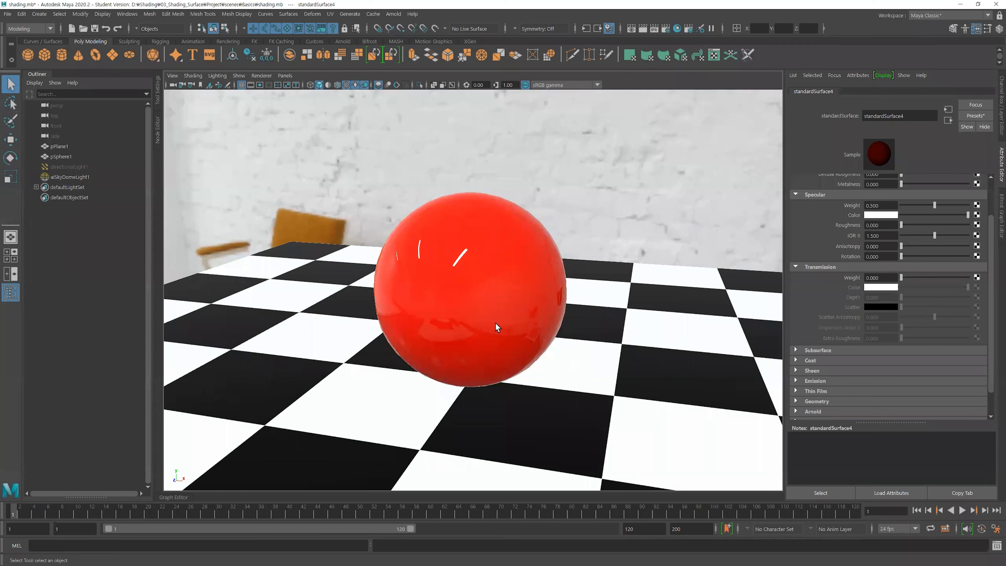
{"action": "left_click_drag", "start_coordinate": [901, 277], "coordinate": [933, 277]}
{"action": "left_click_drag", "start_coordinate": [467, 312], "coordinate": [467, 285], "text": "alt"}
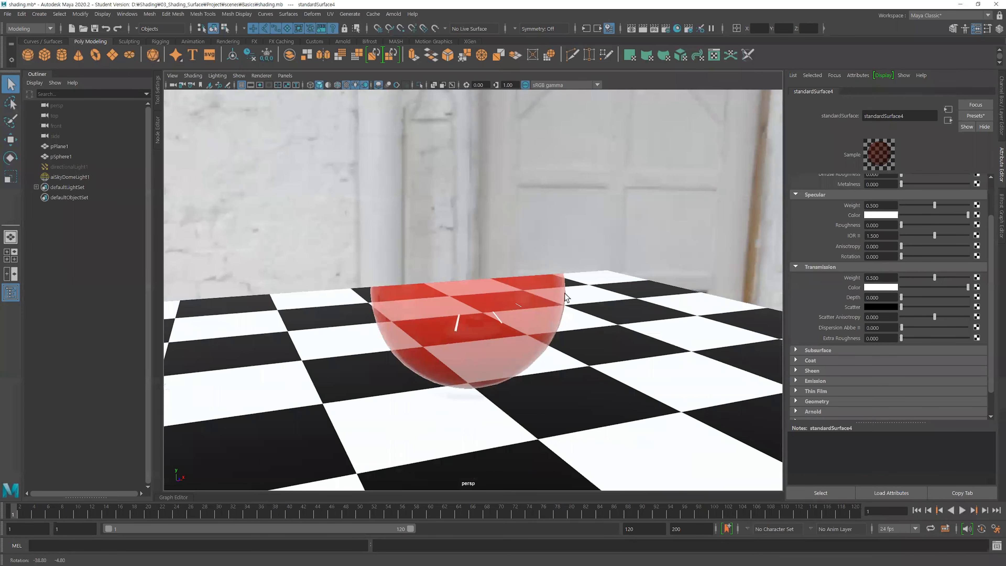
{"action": "left_click_drag", "start_coordinate": [491, 345], "coordinate": [527, 328], "text": "alt"}
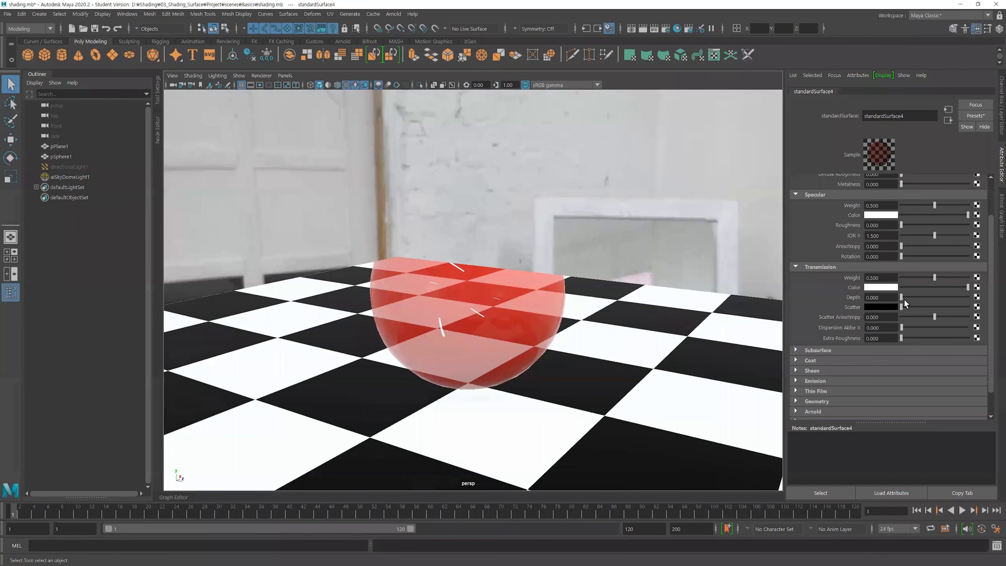
{"action": "left_click_drag", "start_coordinate": [931, 277], "coordinate": [900, 282]}
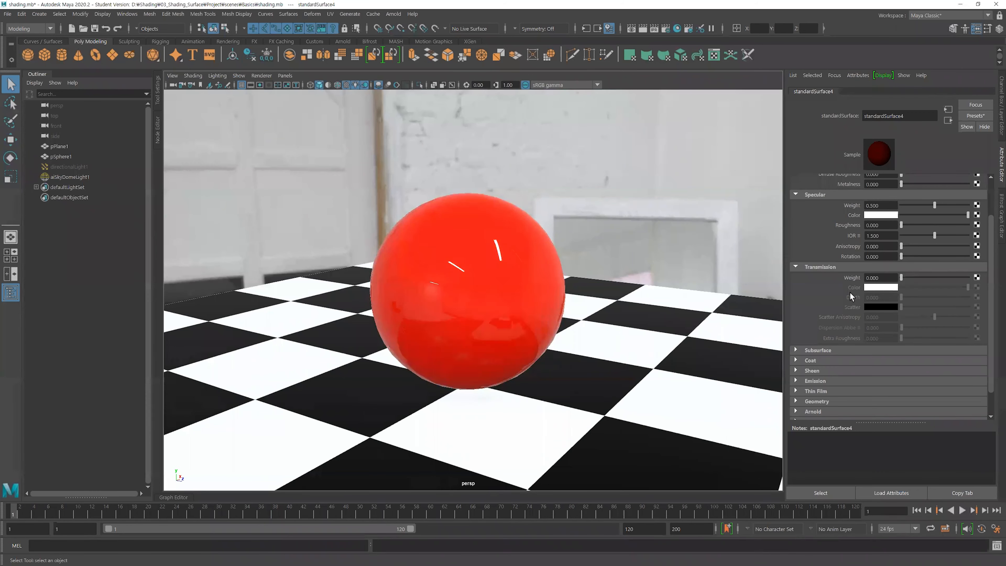
{"action": "scroll", "coordinate": [853, 285], "scroll_direction": "up", "scroll_amount": 3}
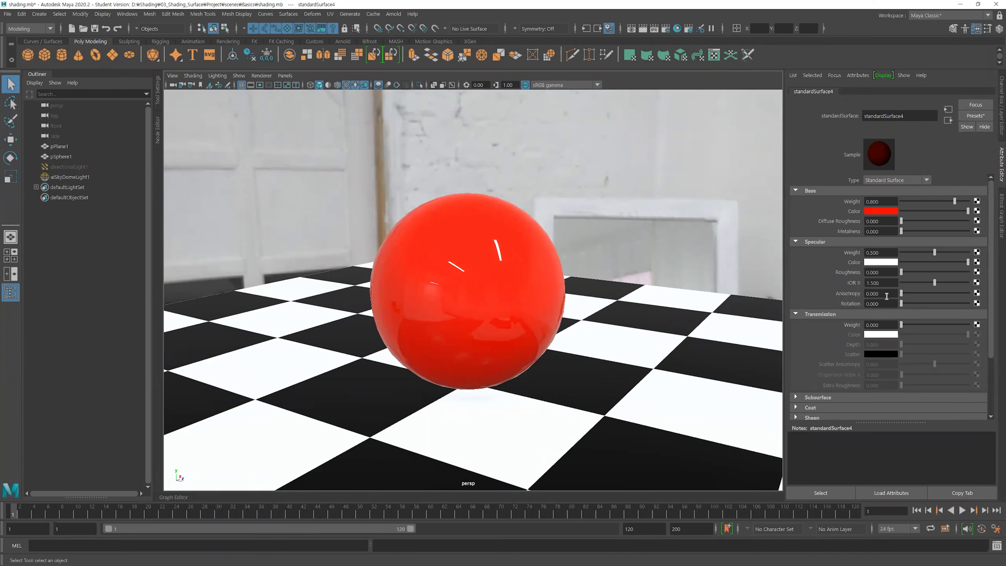
{"action": "scroll", "coordinate": [892, 338], "scroll_direction": "down", "scroll_amount": 2}
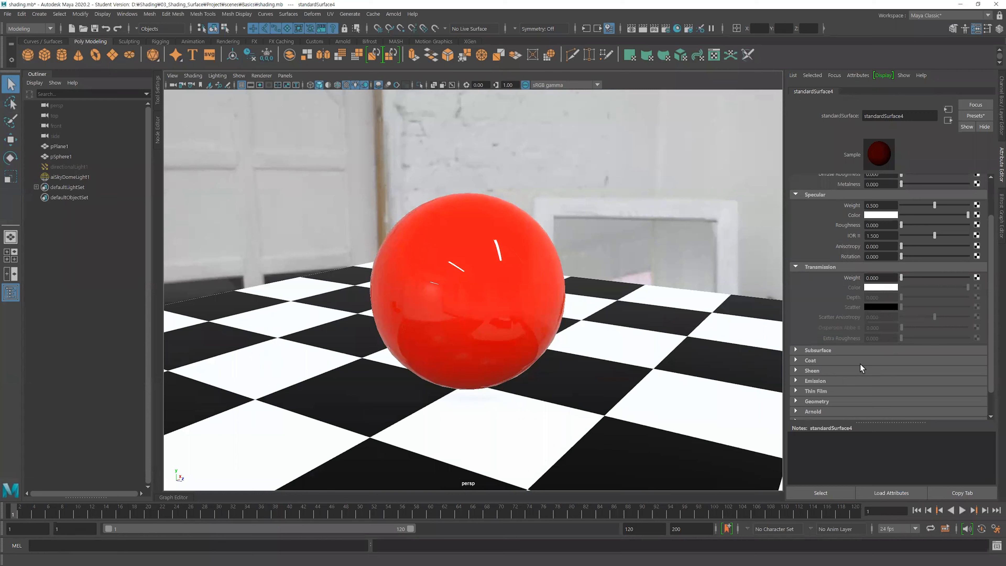
{"action": "scroll", "coordinate": [860, 364], "scroll_direction": "up", "scroll_amount": 2}
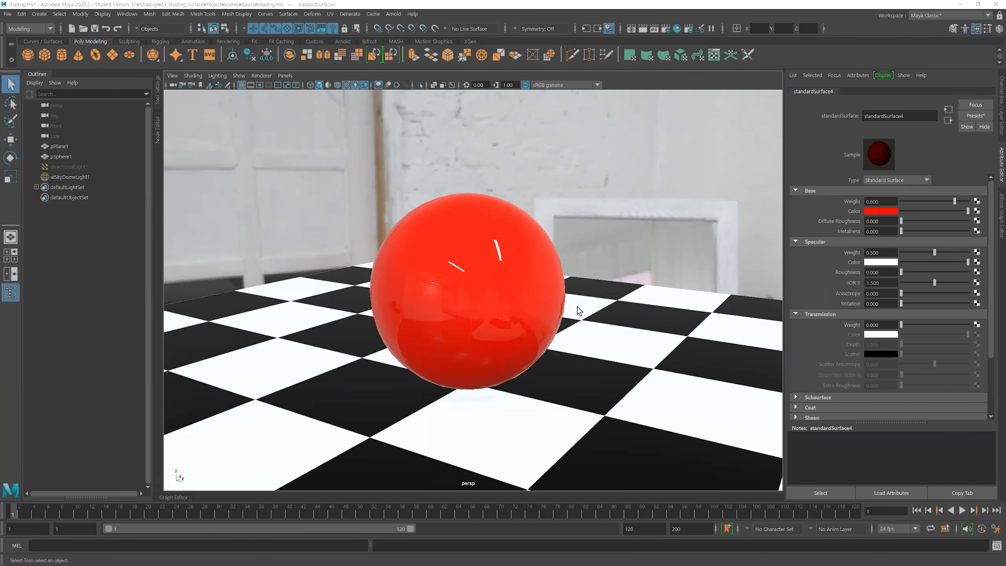
Reframe the perspective camera farther back so the whole sphere and more of the checkered plane are in the shot
{"action": "right_click_drag", "start_coordinate": [591, 305], "coordinate": [409, 305], "text": "alt"}
{"action": "left_click_drag", "start_coordinate": [524, 330], "coordinate": [503, 337], "text": "alt"}
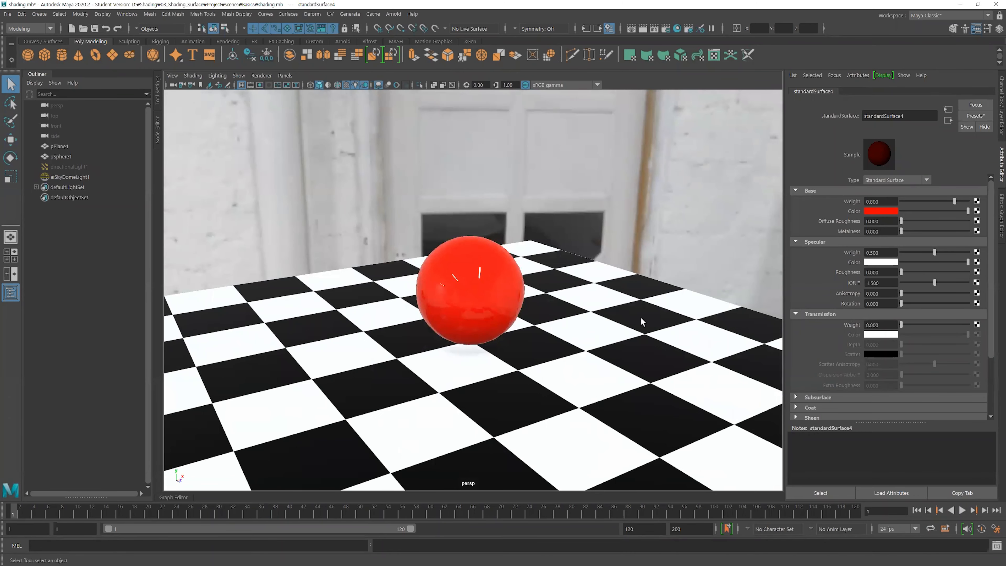
{"action": "mouse_move", "coordinate": [542, 300]}
{"action": "right_mouse_down", "text": "alt"}
{"action": "mouse_move", "coordinate": [600, 299]}
{"action": "mouse_move", "coordinate": [507, 303]}
{"action": "mouse_move", "coordinate": [532, 294]}
{"action": "right_mouse_up", "text": "alt"}
{"action": "mouse_move", "coordinate": [466, 345]}
{"action": "left_mouse_down", "text": "alt"}
{"action": "mouse_move", "coordinate": [534, 334]}
{"action": "mouse_move", "coordinate": [458, 344]}
{"action": "left_mouse_up", "text": "alt"}
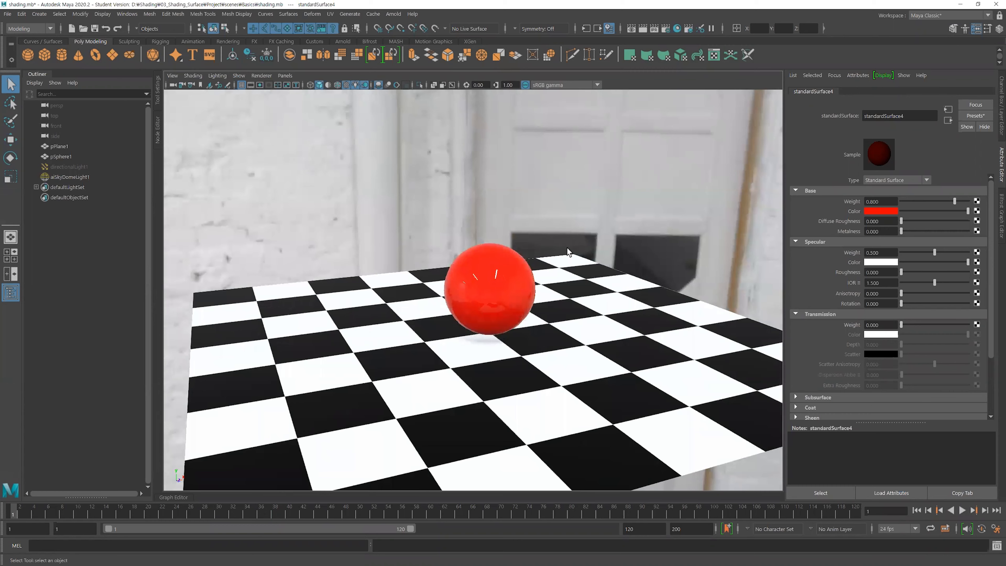
{"action": "right_click_drag", "start_coordinate": [546, 314], "coordinate": [612, 319], "text": "alt"}
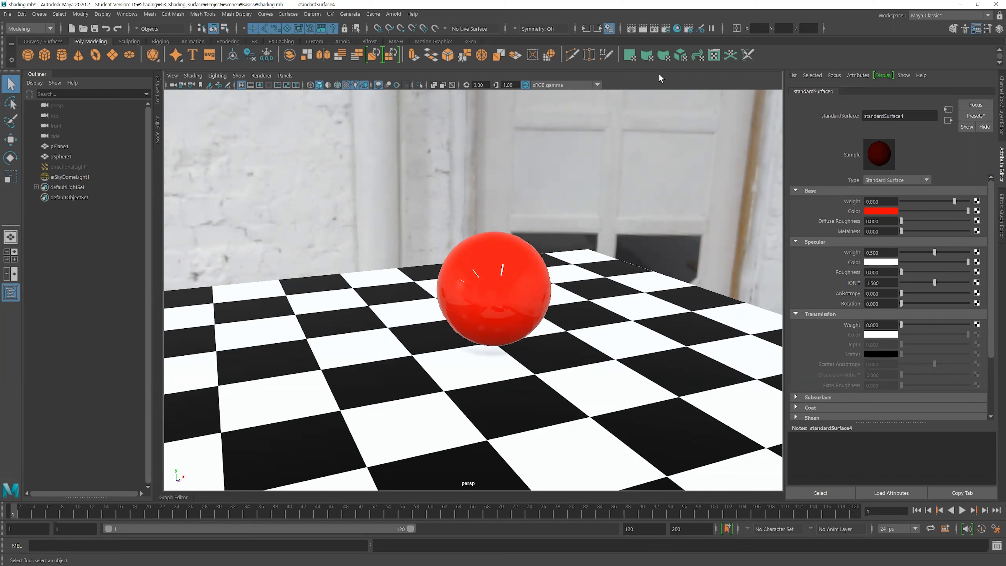
Open the Render View and render the current frame of the perspective camera with the Arnold Renderer
{"action": "left_click", "coordinate": [641, 30]}
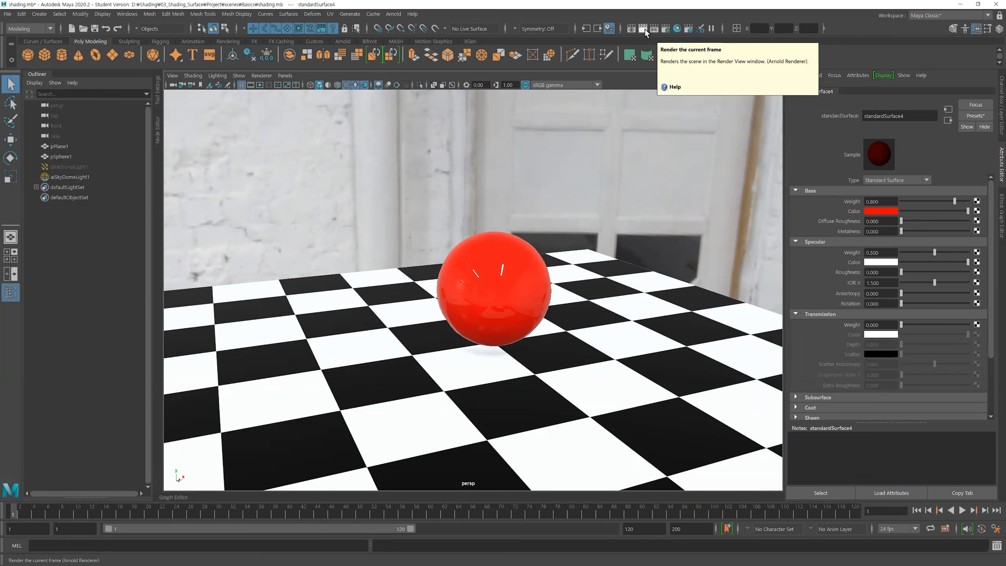
{"action": "left_click", "coordinate": [630, 29]}
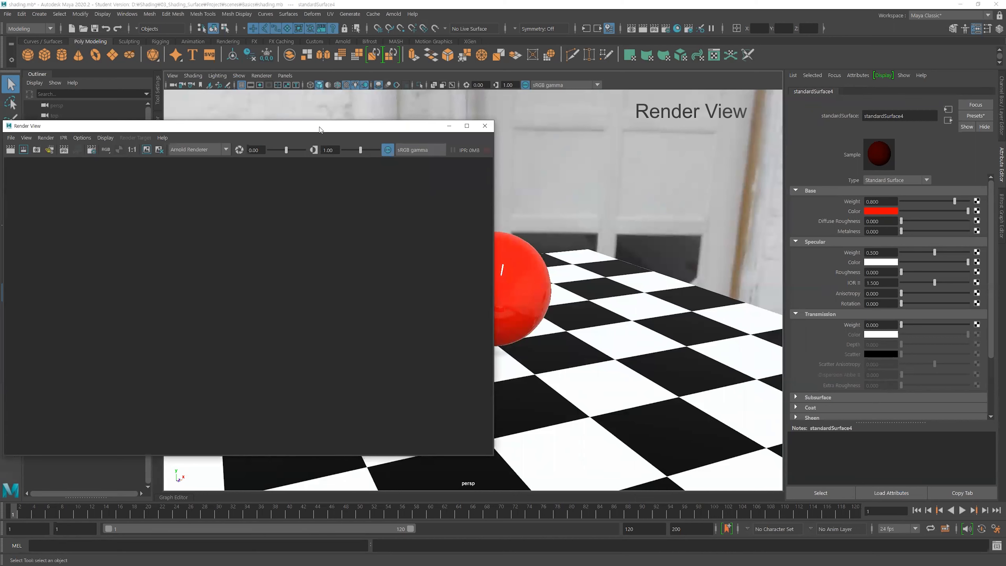
{"action": "left_click_drag", "start_coordinate": [320, 129], "coordinate": [358, 128]}
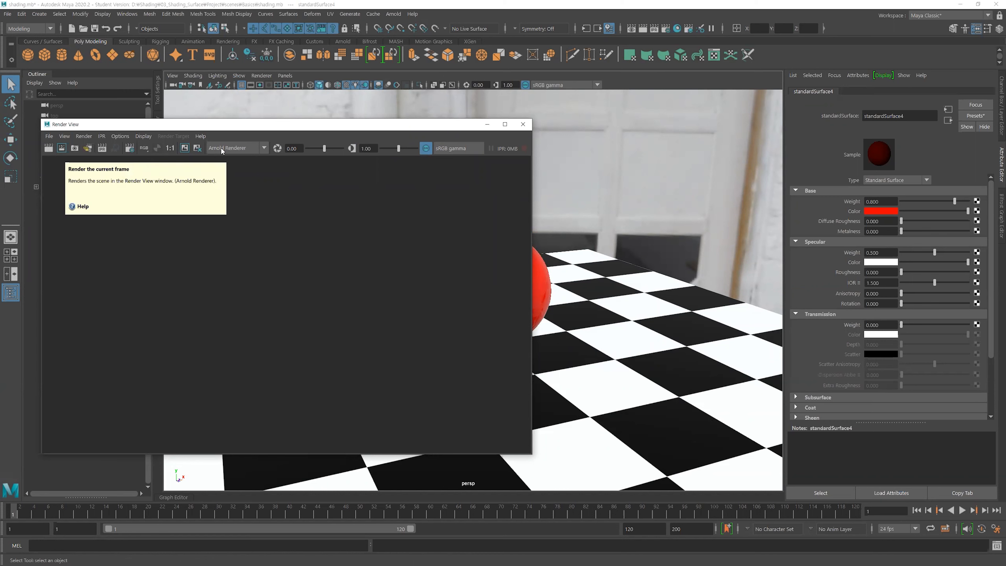
{"action": "left_click", "coordinate": [51, 148]}
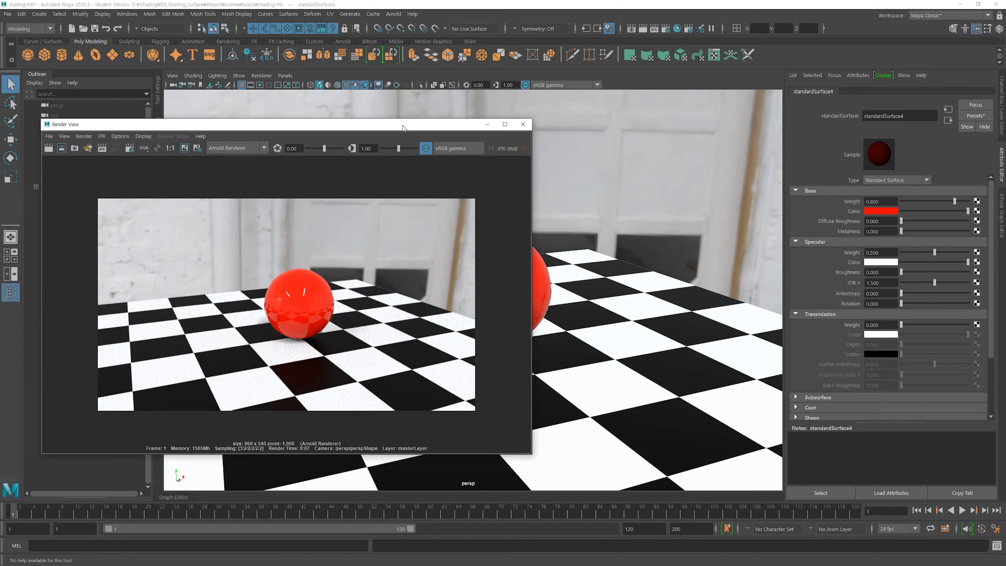
{"action": "left_click_drag", "start_coordinate": [402, 127], "coordinate": [394, 106]}
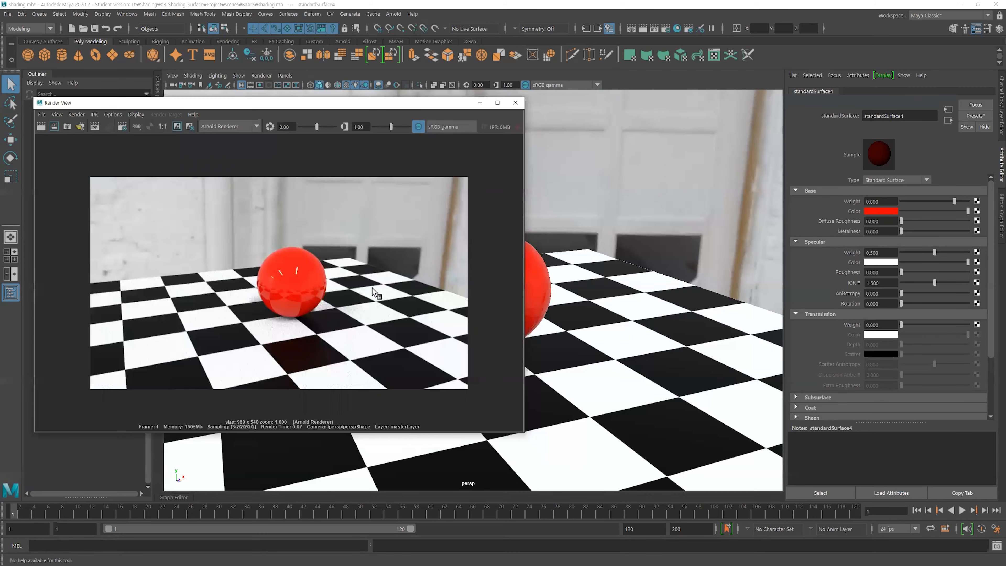
Raise the sphere material's transmission weight to 0.8, keeping the Render View placed beside the viewport
{"action": "left_click", "coordinate": [314, 277]}
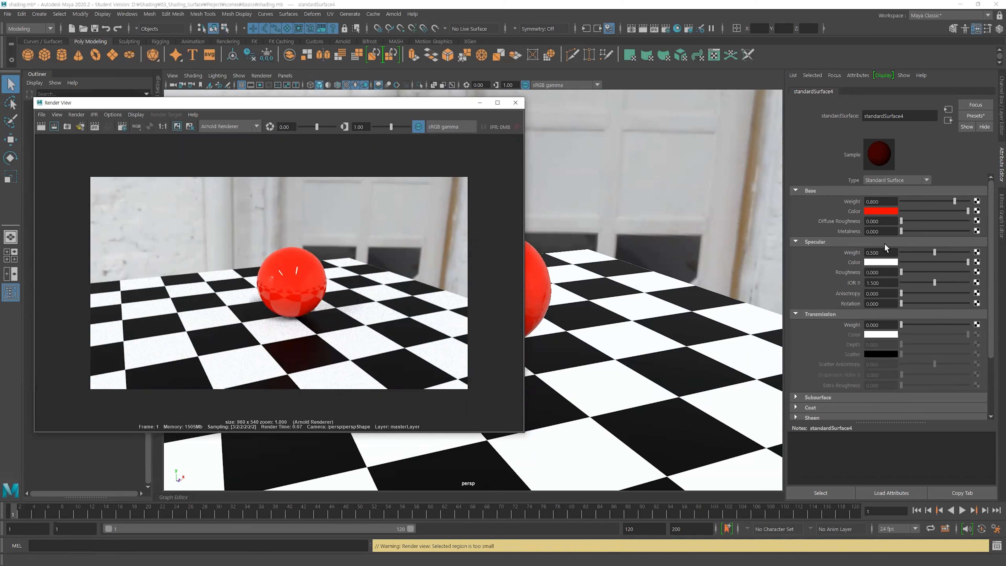
{"action": "left_click", "coordinate": [910, 326]}
{"action": "left_click_drag", "start_coordinate": [910, 325], "coordinate": [937, 326]}
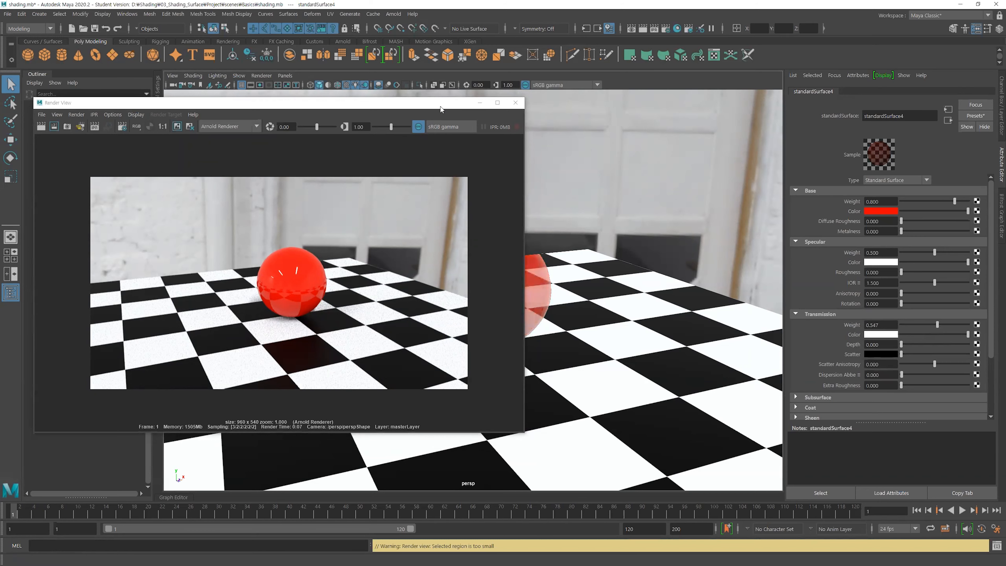
{"action": "left_click_drag", "start_coordinate": [440, 108], "coordinate": [342, 109]}
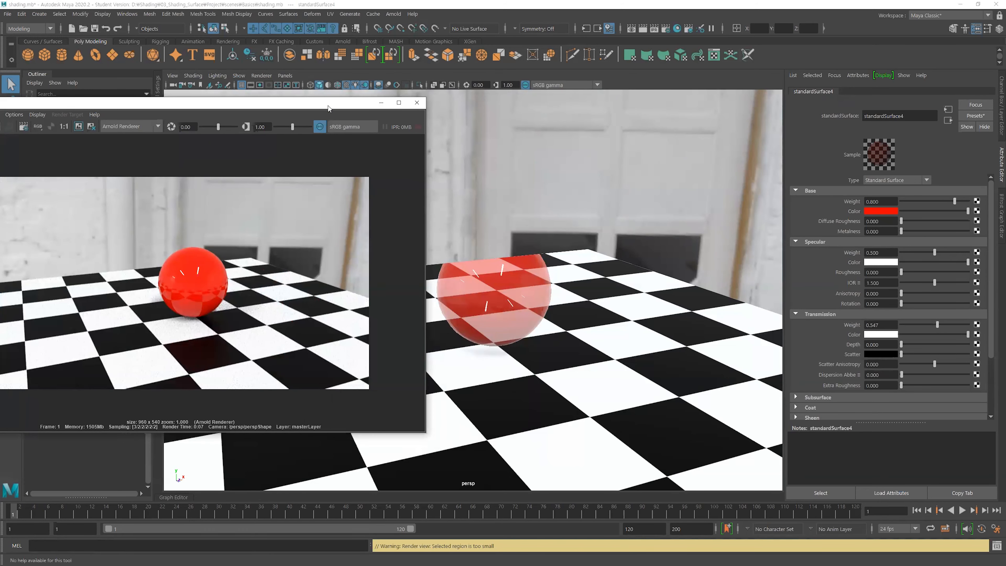
{"action": "left_click_drag", "start_coordinate": [328, 107], "coordinate": [446, 130]}
{"action": "left_click", "coordinate": [886, 326]}
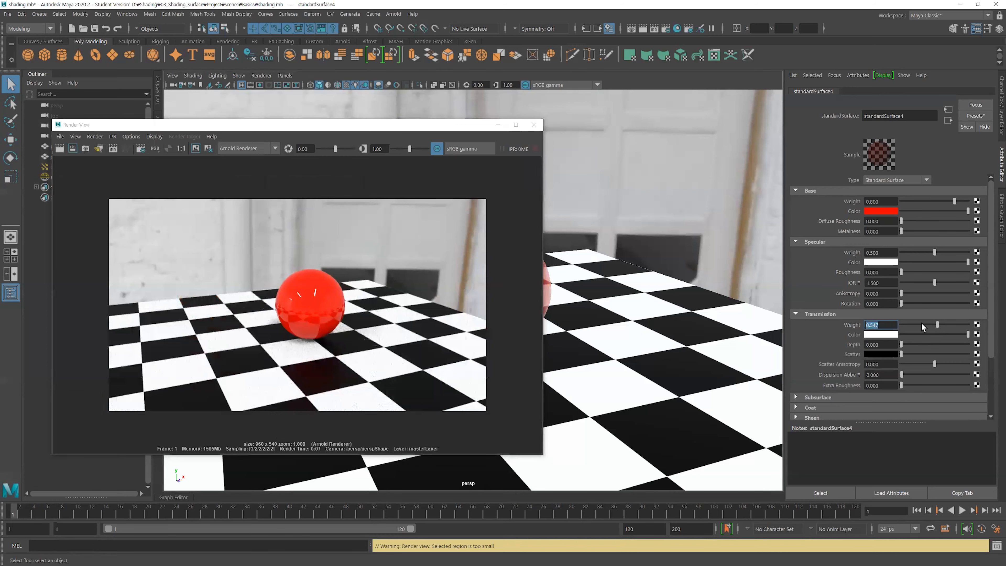
{"action": "type", "text": "0.8"}
{"action": "key", "text": "Return"}
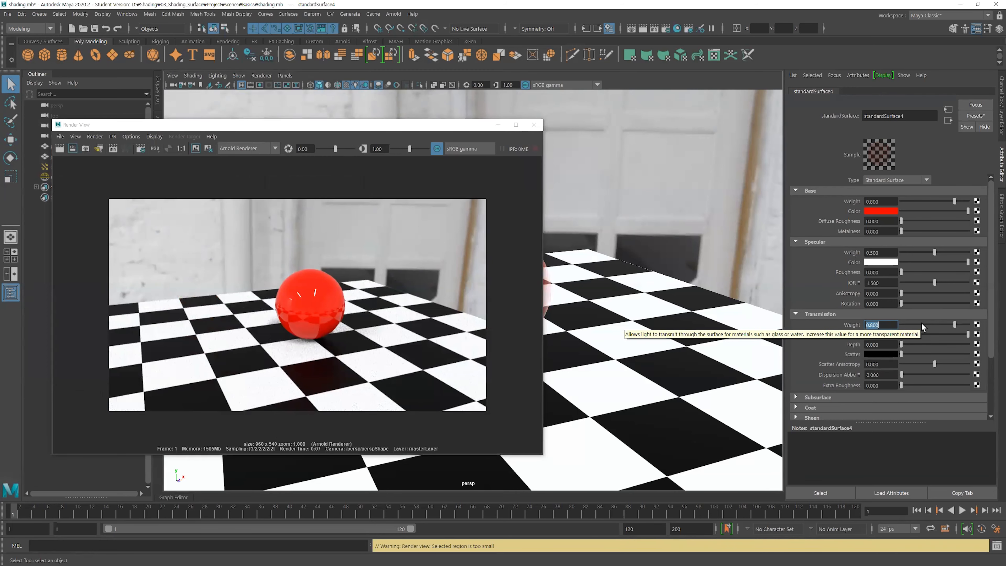
Move the perspective camera closer to the sphere, re-render the frame, and resize the Render View around the new image
{"action": "right_click_drag", "start_coordinate": [622, 243], "coordinate": [711, 260], "text": "alt"}
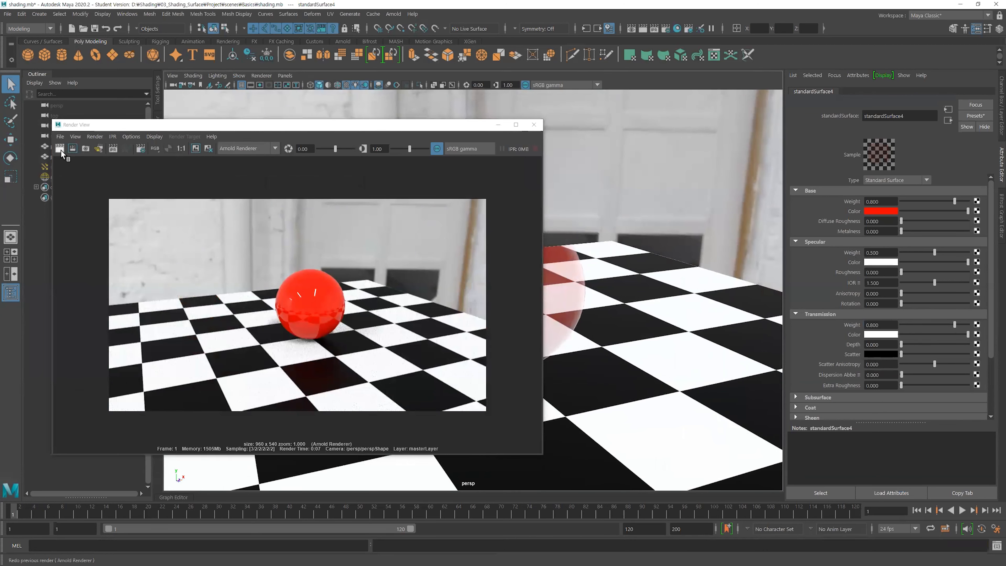
{"action": "left_click", "coordinate": [60, 149]}
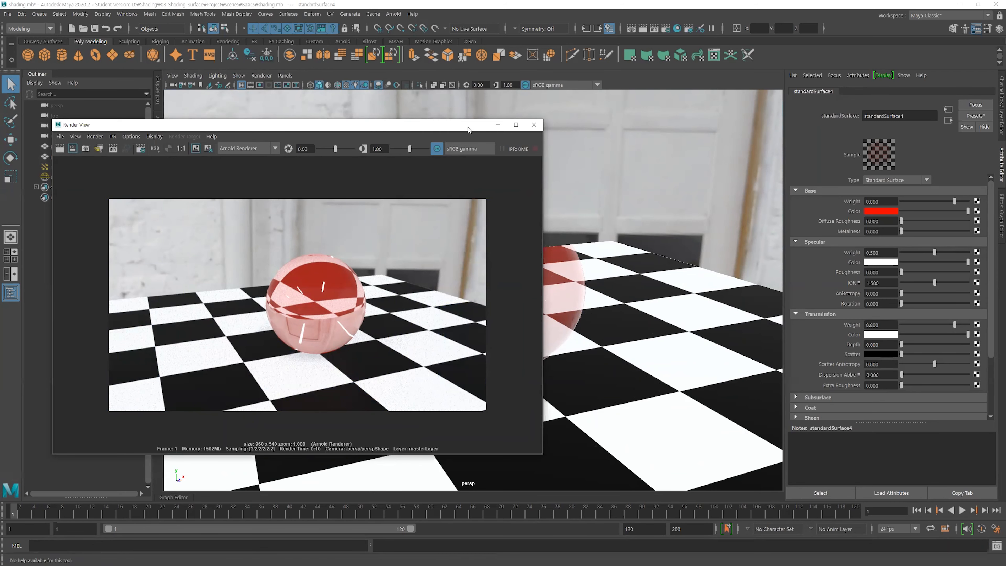
{"action": "left_click_drag", "start_coordinate": [468, 130], "coordinate": [424, 122]}
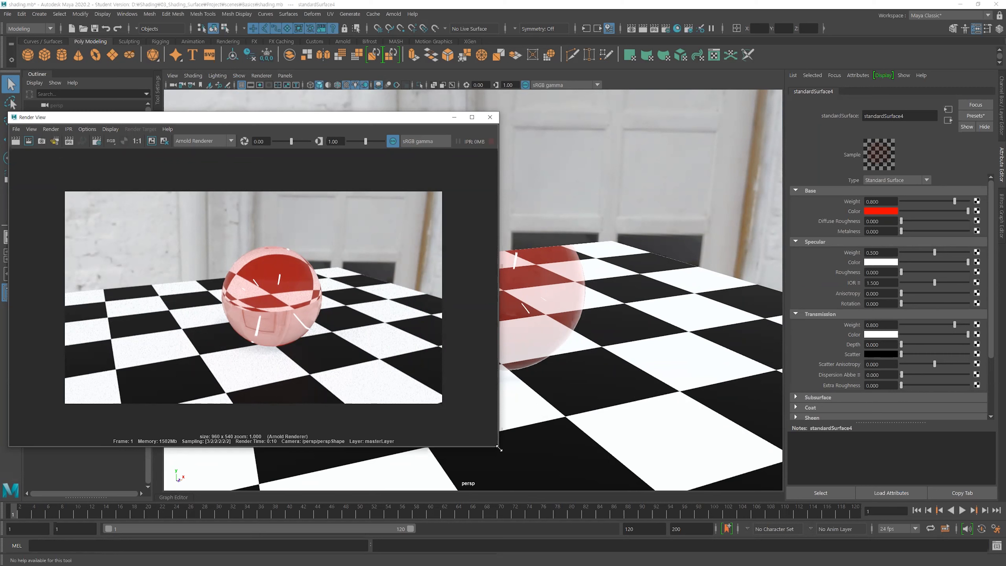
{"action": "left_click_drag", "start_coordinate": [499, 447], "coordinate": [470, 420]}
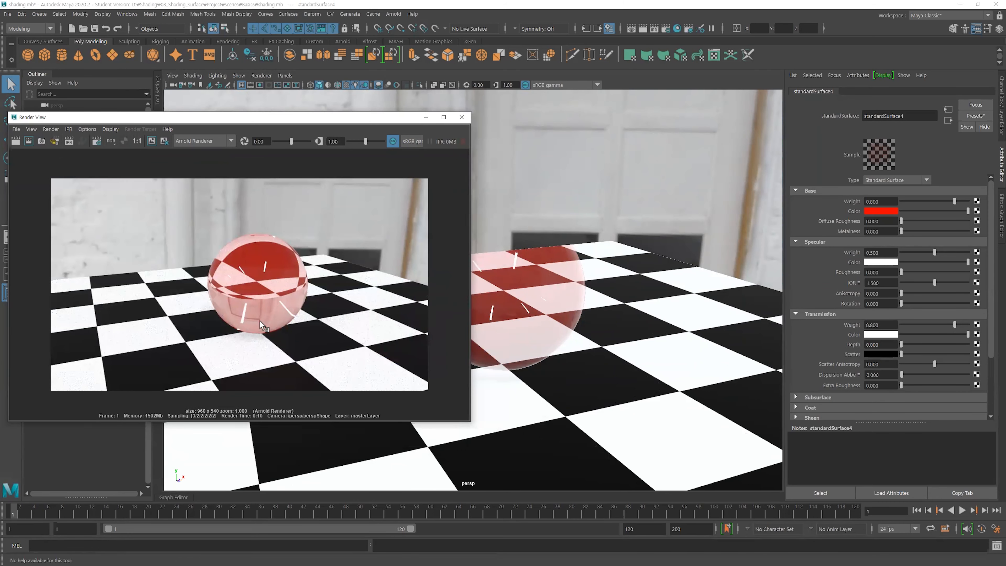
{"action": "left_click_drag", "start_coordinate": [356, 125], "coordinate": [374, 123]}
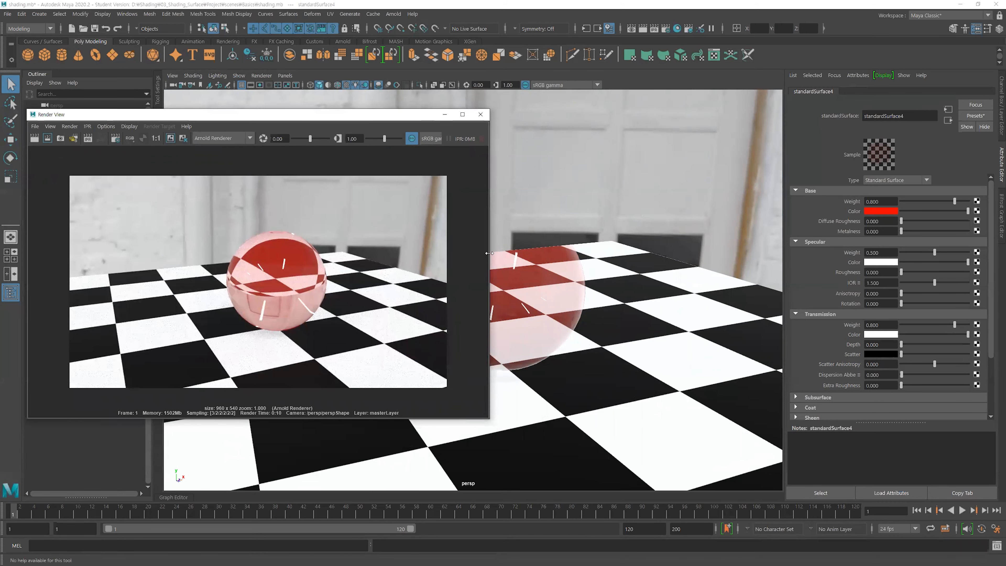
{"action": "left_click_drag", "start_coordinate": [489, 253], "coordinate": [546, 253]}
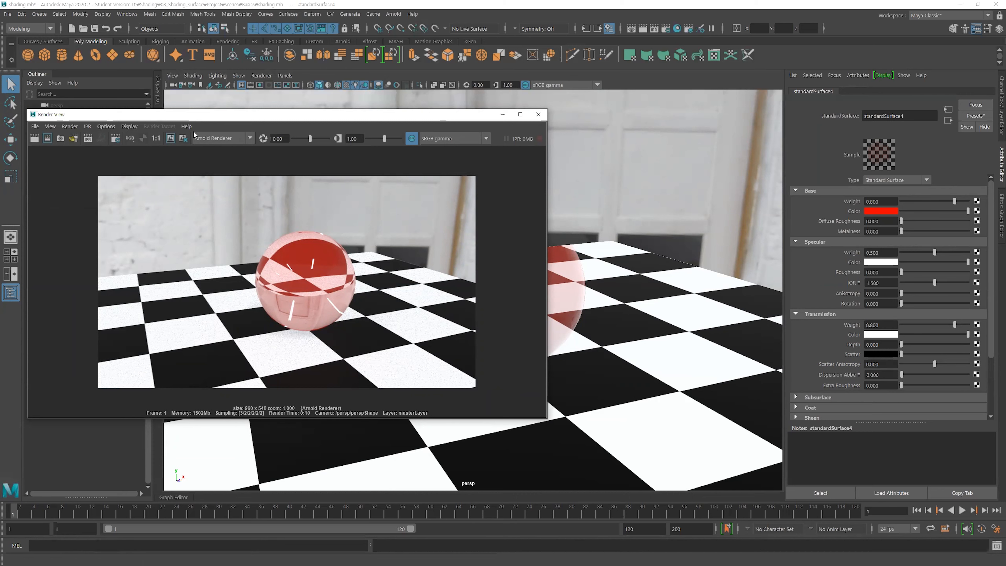
Keep Arnold Renderer as the renderer and start an IPR render of the current frame
{"action": "left_click", "coordinate": [250, 138]}
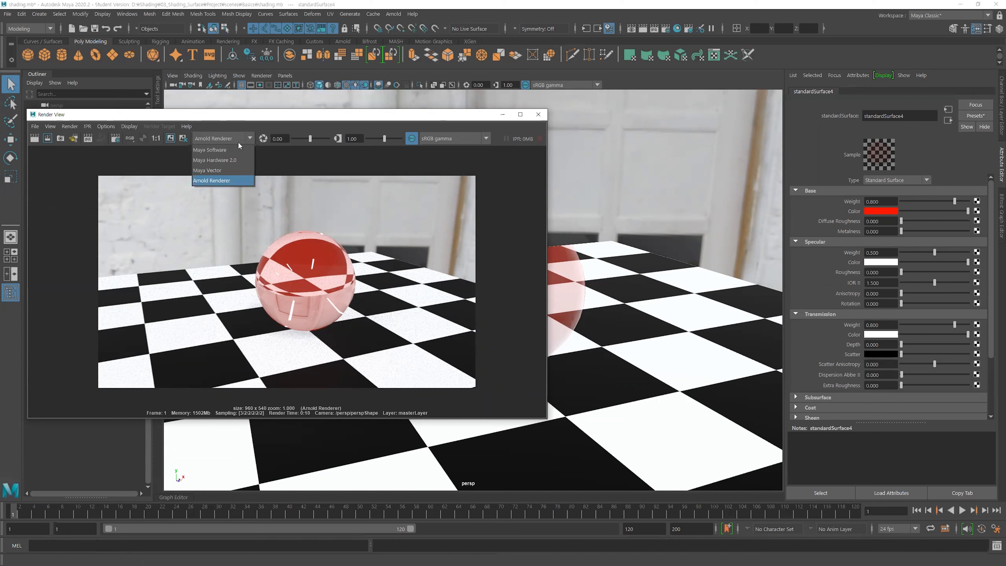
{"action": "left_click", "coordinate": [226, 184]}
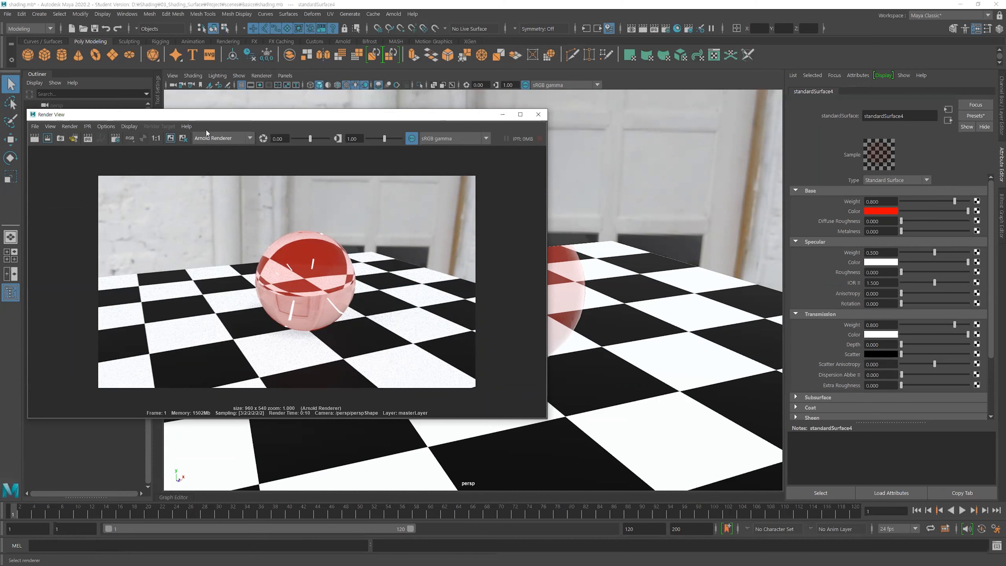
{"action": "left_click_drag", "start_coordinate": [212, 115], "coordinate": [236, 114]}
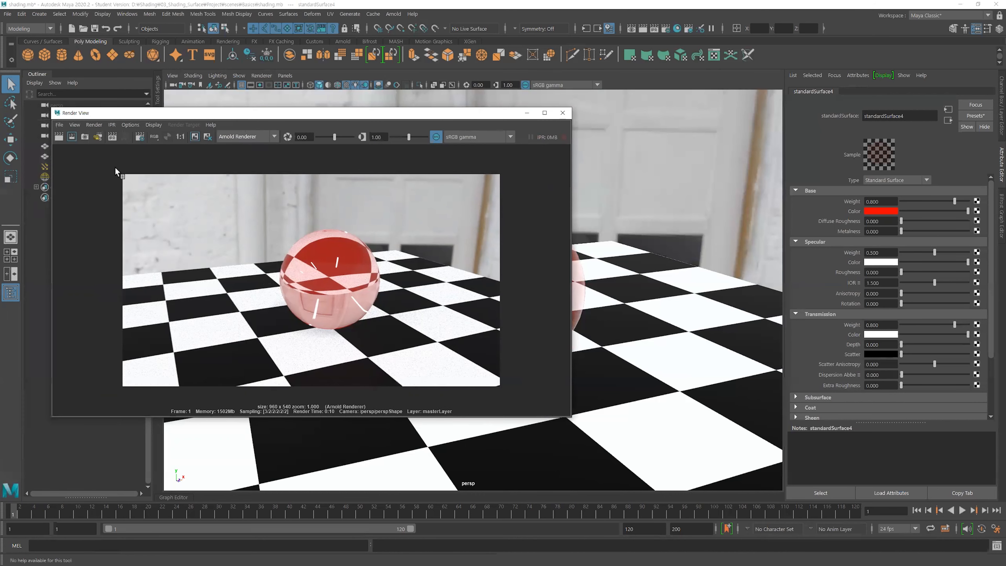
{"action": "left_click", "coordinate": [112, 138]}
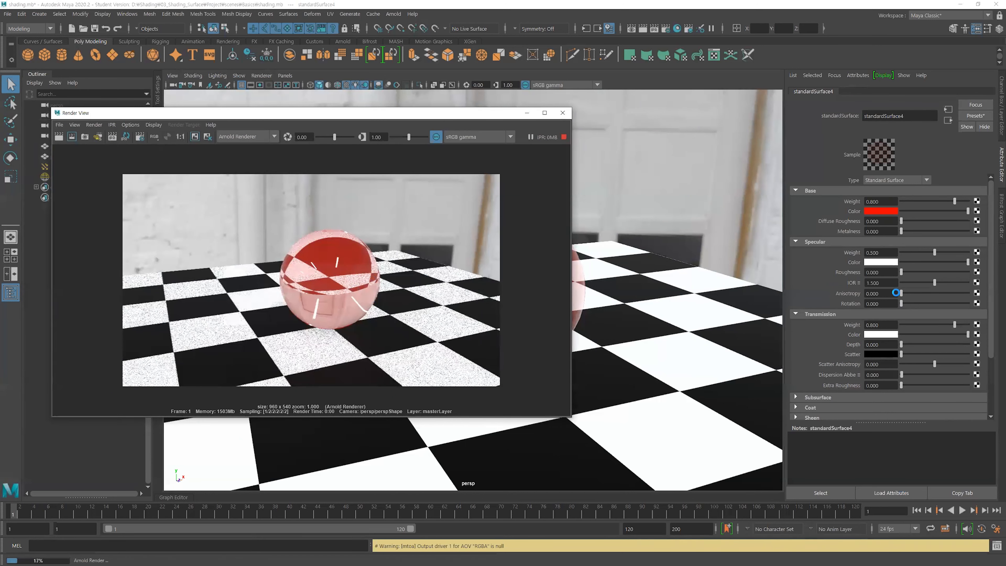
Try a light blue base color on the sphere material with the IPR render running
{"action": "left_click", "coordinate": [879, 210]}
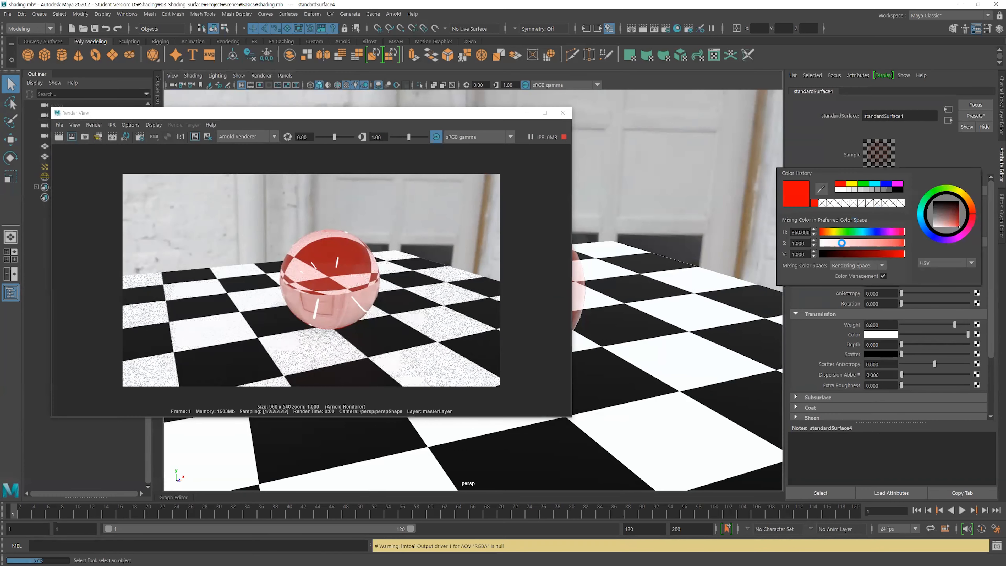
{"action": "left_click", "coordinate": [873, 232]}
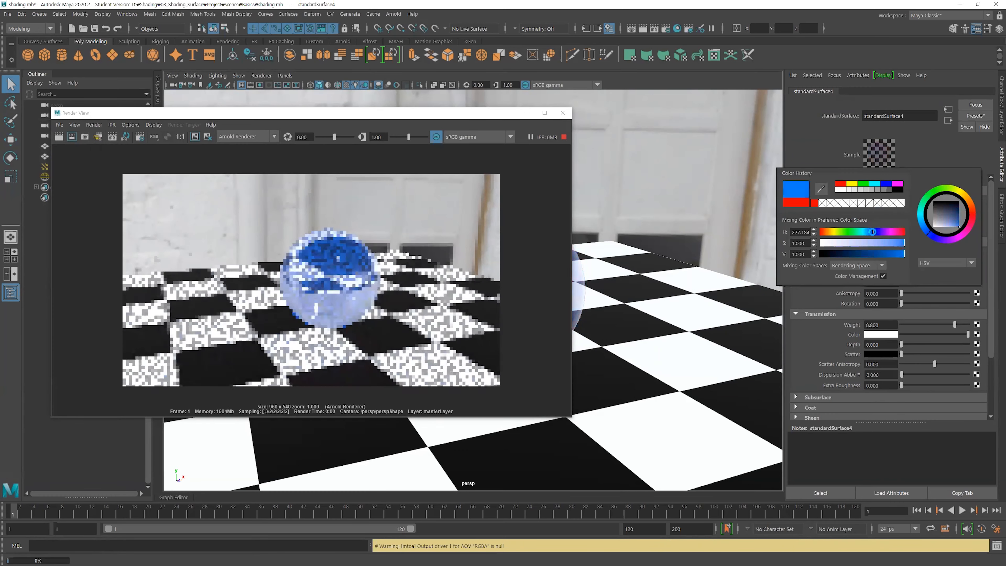
{"action": "left_click", "coordinate": [867, 232]}
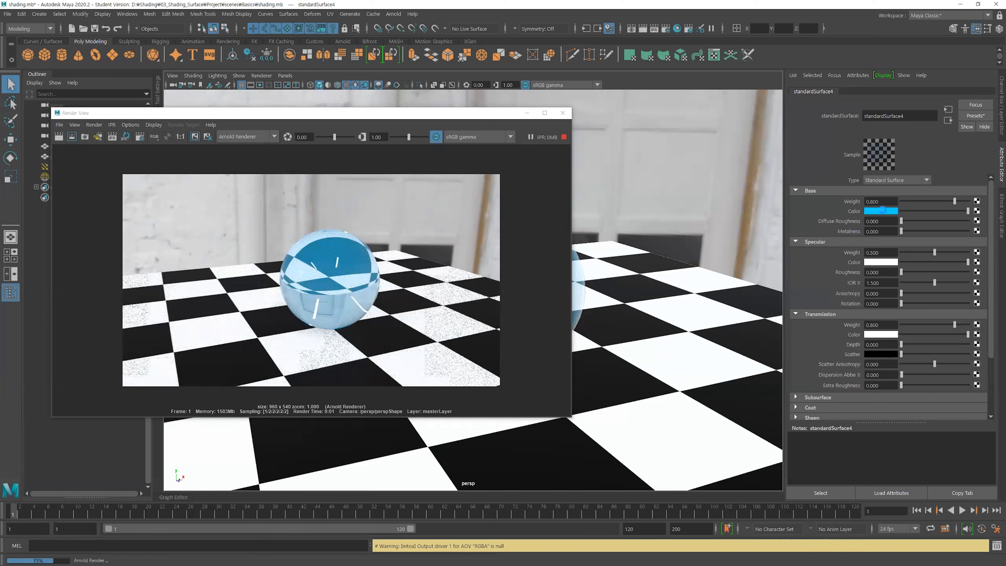
Change the sphere's base color to pink and reduce the pink's saturation
{"action": "left_click", "coordinate": [882, 210]}
{"action": "left_click", "coordinate": [891, 230]}
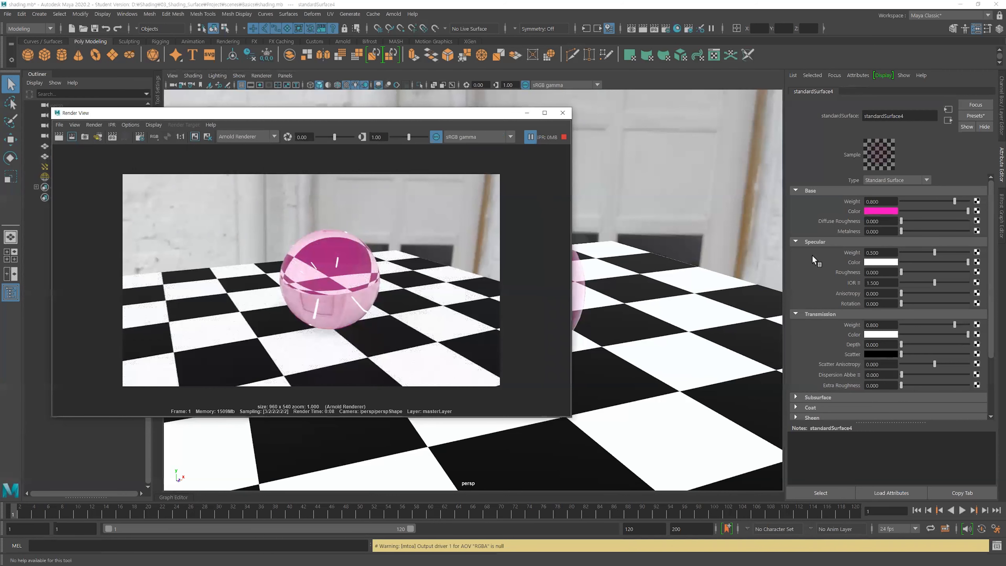
{"action": "left_click", "coordinate": [886, 211]}
{"action": "left_click", "coordinate": [885, 244]}
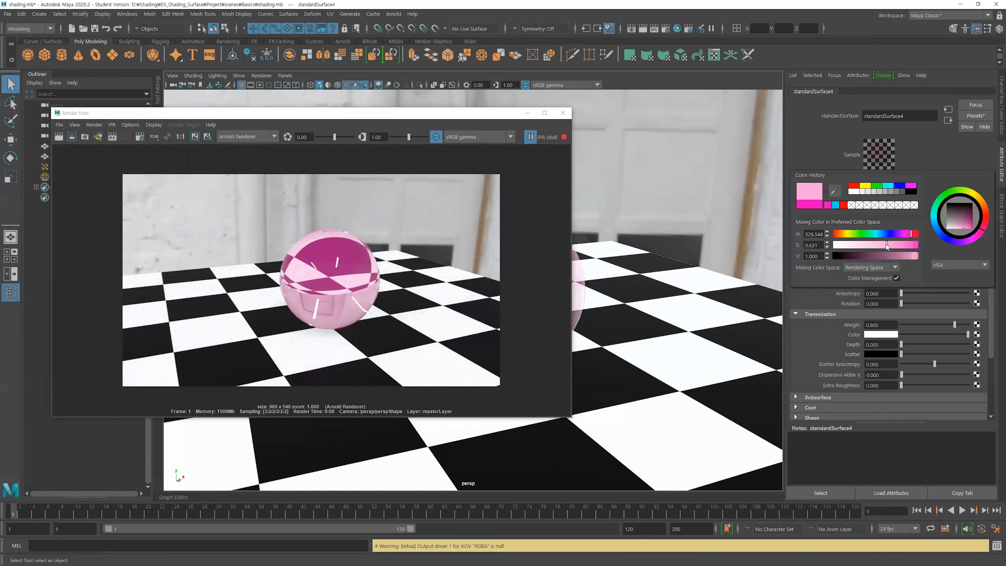
{"action": "left_click_drag", "start_coordinate": [866, 244], "coordinate": [907, 244]}
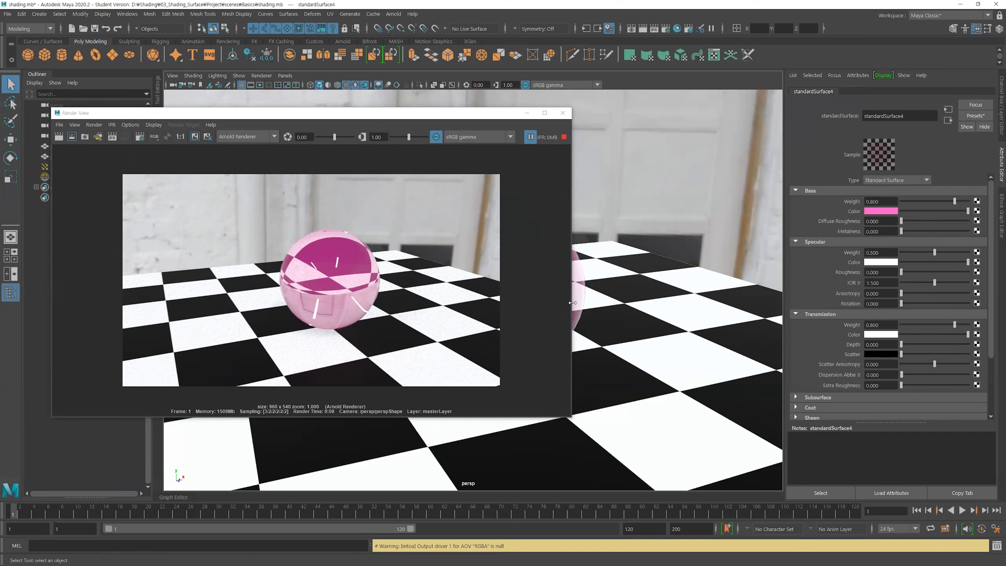
Narrow the Render View window, stop the paused IPR session, and start a new IPR render
{"action": "left_click_drag", "start_coordinate": [572, 303], "coordinate": [480, 289]}
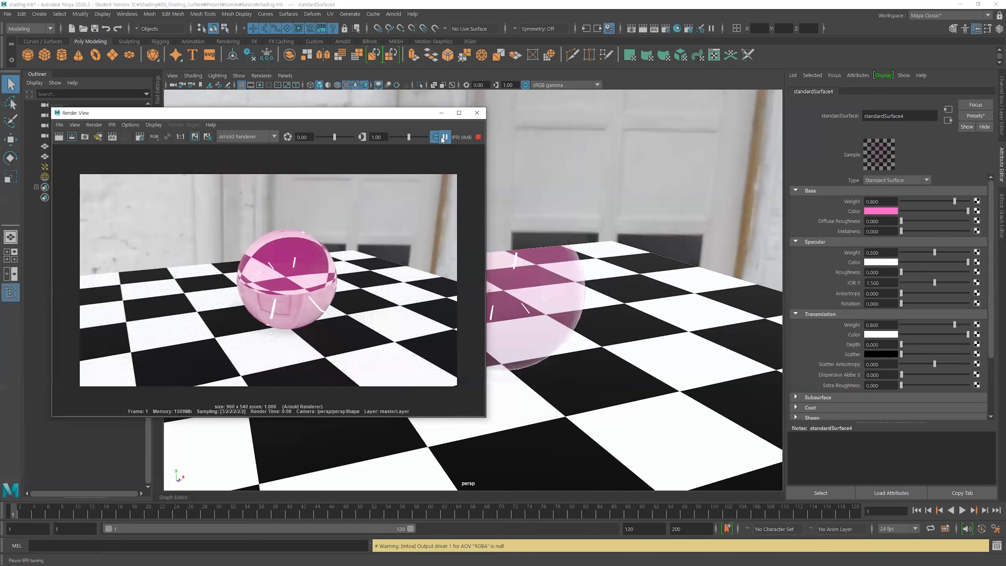
{"action": "left_click", "coordinate": [477, 137]}
{"action": "left_click_drag", "start_coordinate": [487, 178], "coordinate": [509, 178]}
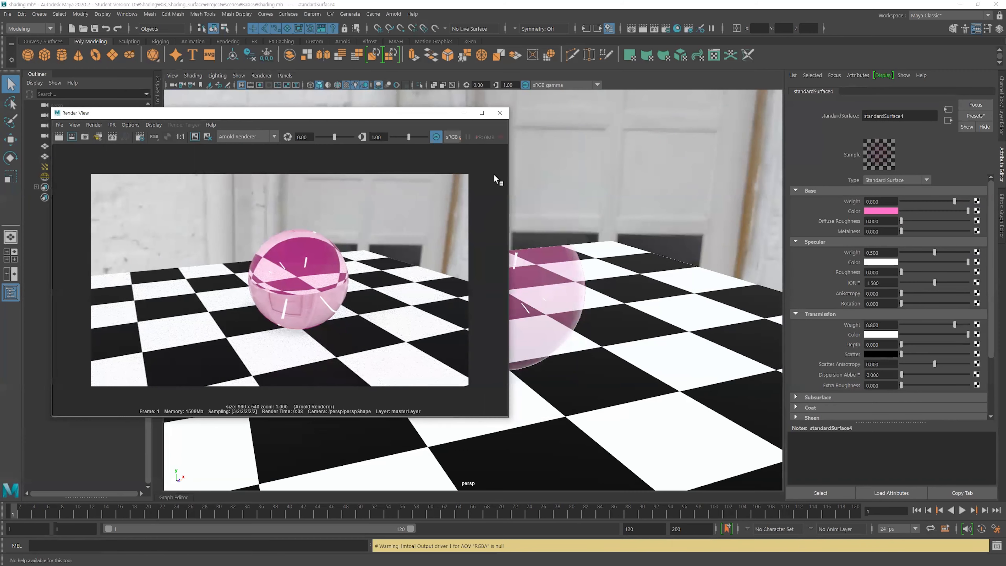
{"action": "left_click", "coordinate": [112, 137]}
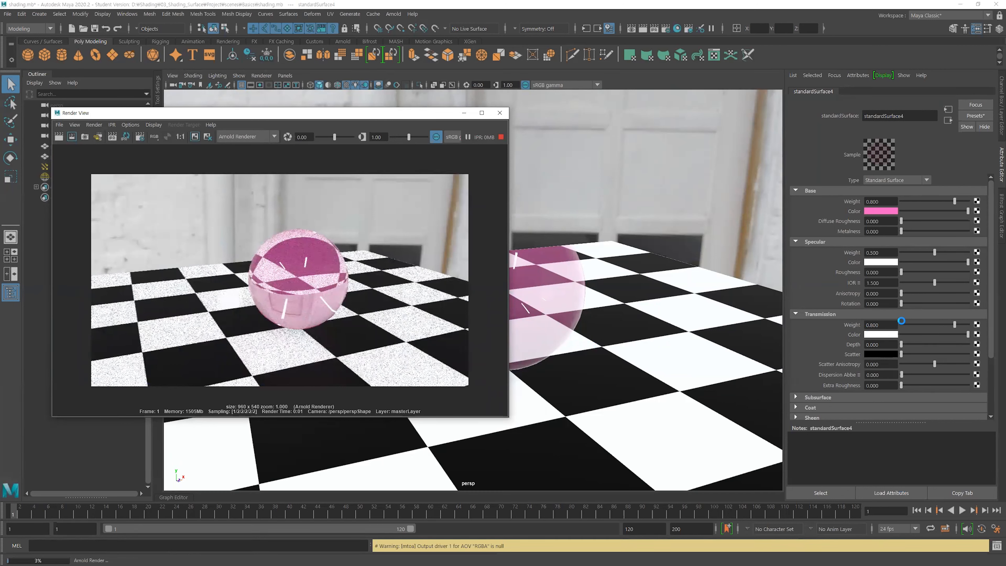
Raise the transmission weight to 1 for a fully transparent sphere
{"action": "scroll", "coordinate": [901, 319], "scroll_direction": "down", "scroll_amount": 2}
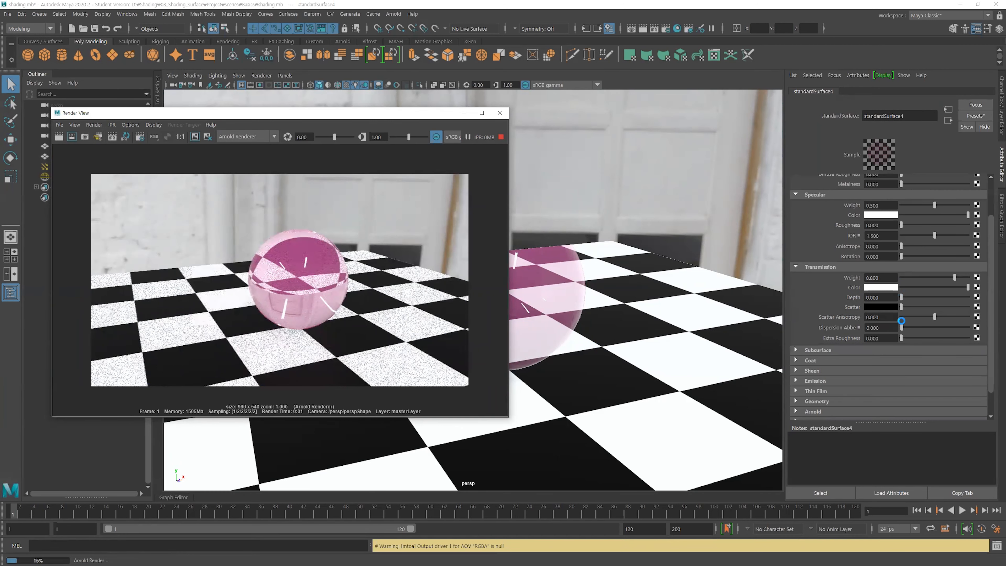
{"action": "left_click", "coordinate": [957, 277]}
{"action": "left_click_drag", "start_coordinate": [957, 277], "coordinate": [982, 278]}
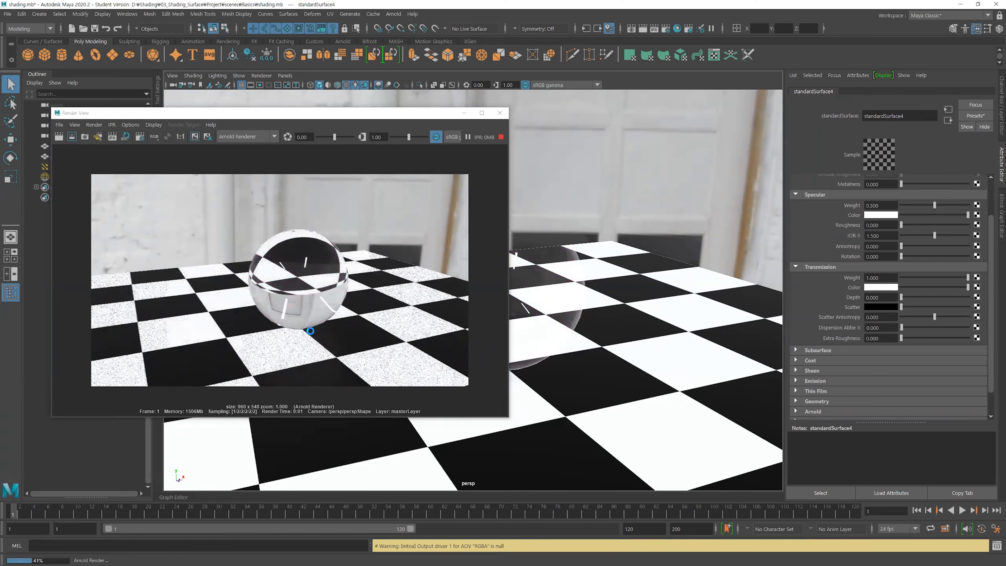
Try a specular IOR of 1 on the transparent sphere
{"action": "scroll", "coordinate": [890, 279], "scroll_direction": "up", "scroll_amount": 3}
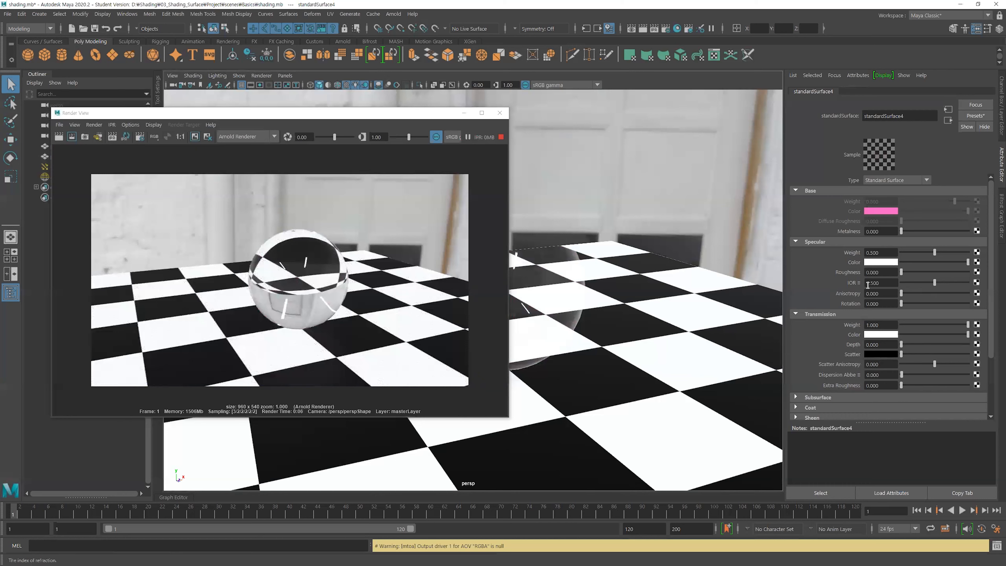
{"action": "left_click", "coordinate": [891, 282]}
{"action": "type", "text": "1"}
{"action": "key", "text": "Return"}
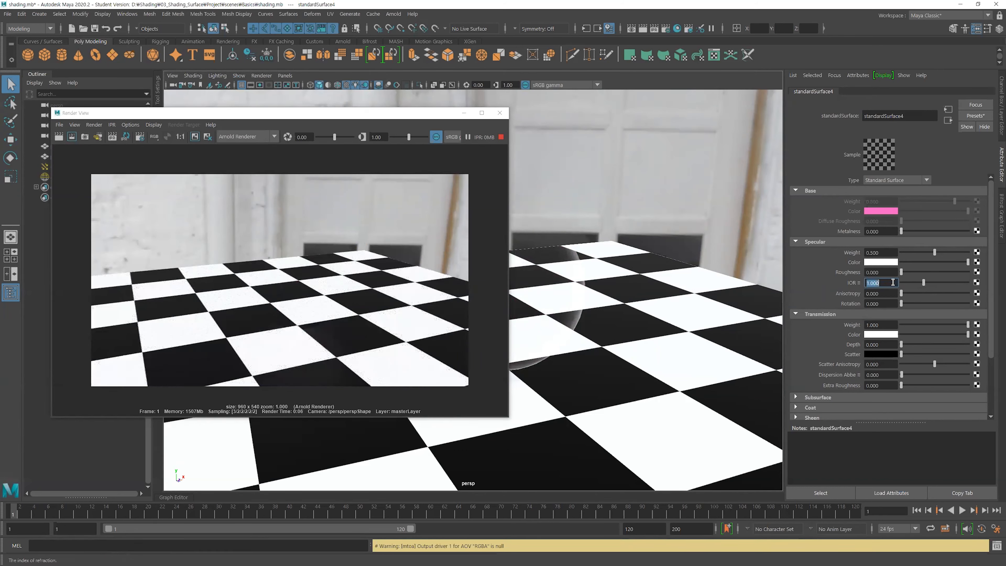
Try specular IOR values of 0.99 and 0.87, and return the IOR to 0.99
{"action": "type", "text": "0.99"}
{"action": "key", "text": "Return"}
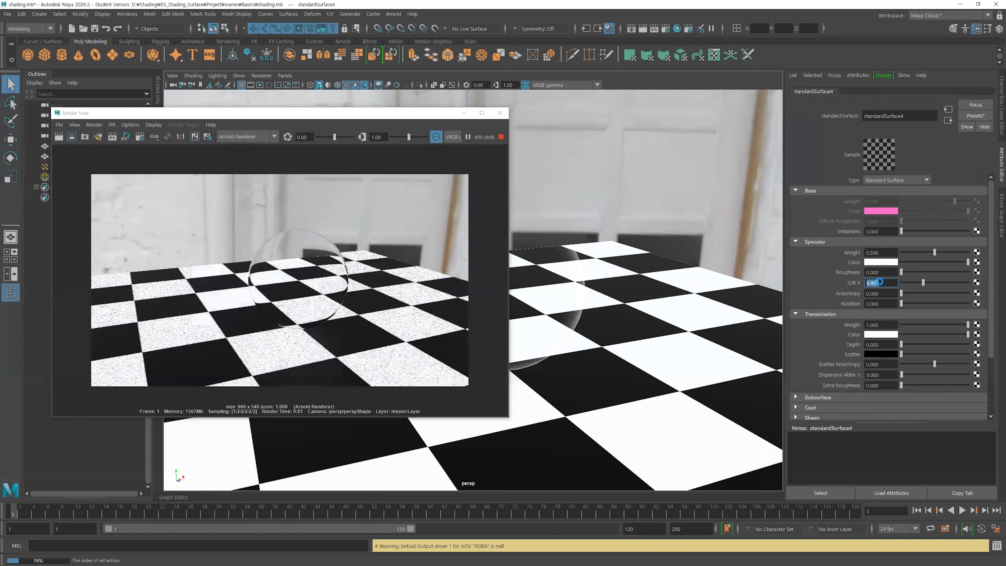
{"action": "type", "text": "0.87"}
{"action": "key", "text": "Return"}
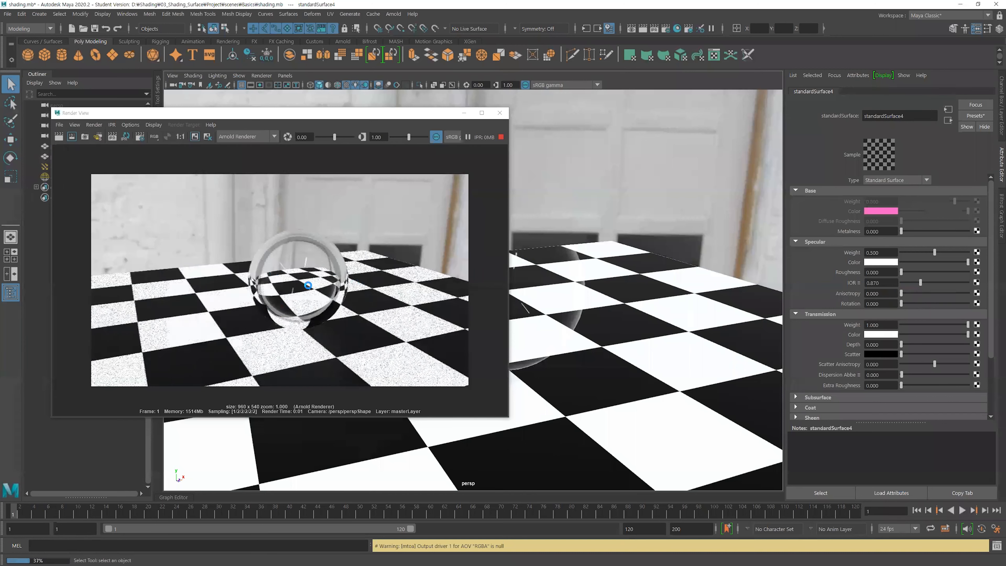
{"action": "left_click_drag", "start_coordinate": [878, 282], "coordinate": [870, 283]}
{"action": "type", "text": "99"}
{"action": "key", "text": "Return"}
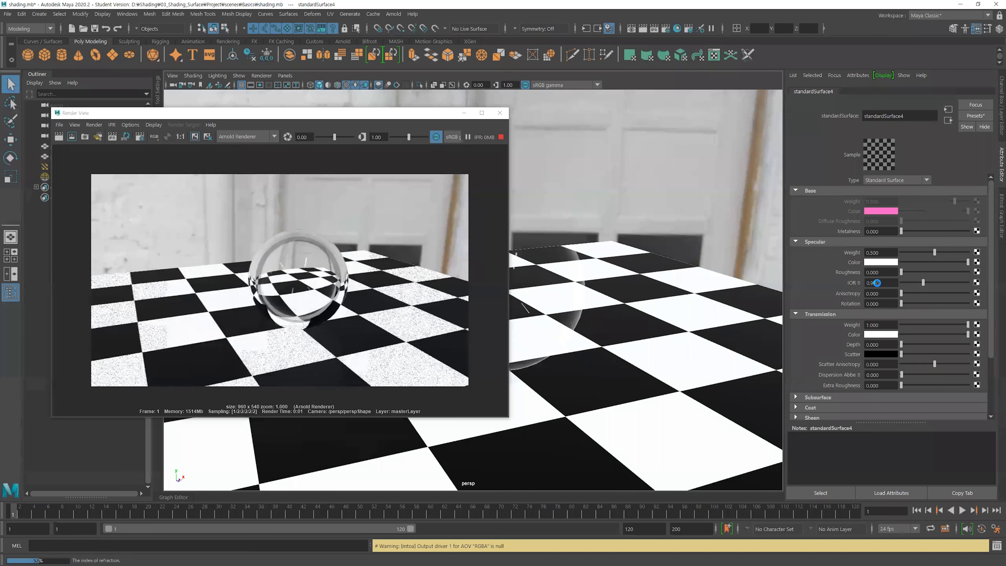
Set the specular IOR to 1.02, and raise it to 1.05 to compare the refraction
{"action": "double_click", "coordinate": [875, 282]}
{"action": "type", "text": "1."}
{"action": "key", "text": "Return"}
{"action": "double_click", "coordinate": [881, 282]}
{"action": "type", "text": "1.02"}
{"action": "key", "text": "Return"}
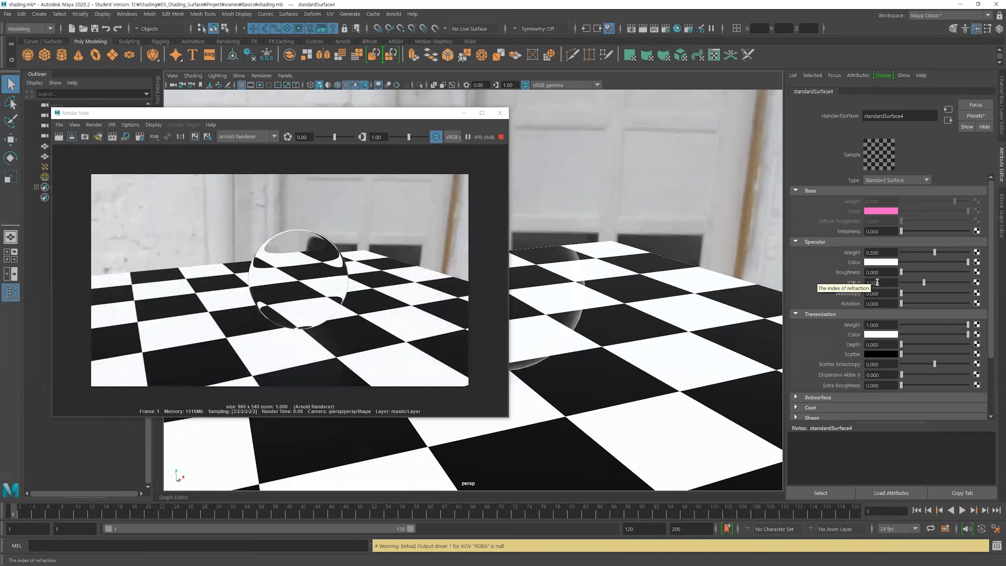
{"action": "left_click_drag", "start_coordinate": [877, 282], "coordinate": [878, 282], "text": "ctrl"}
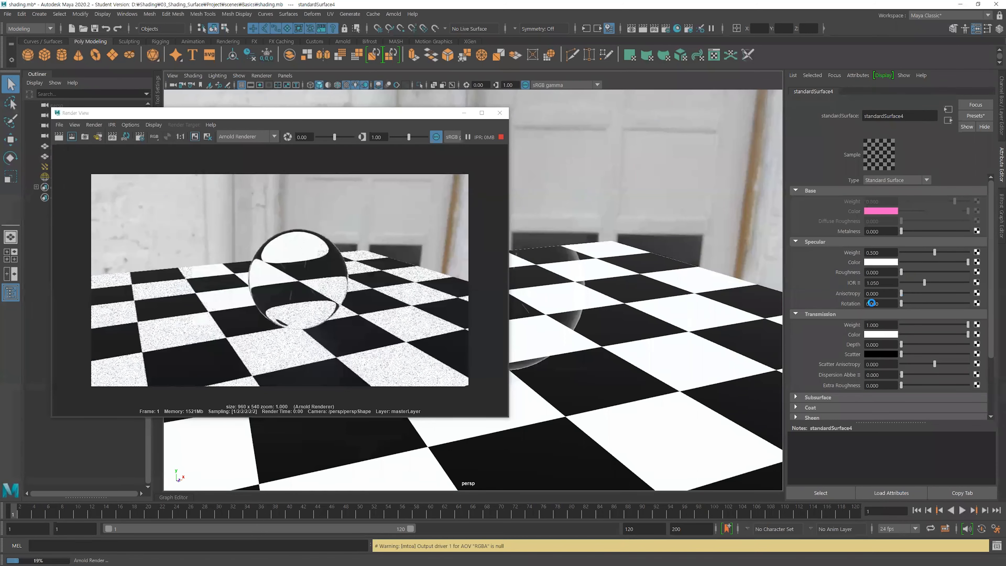
Reduce the transmission weight to 0.624 to bring back part of the pink base color
{"action": "scroll", "coordinate": [879, 302], "scroll_direction": "down", "scroll_amount": 2}
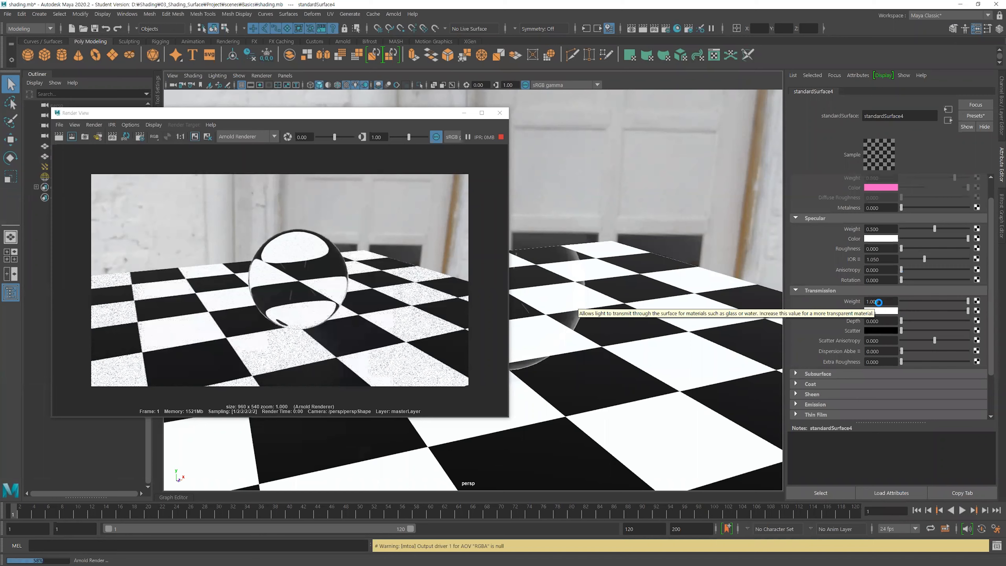
{"action": "left_click", "coordinate": [942, 299]}
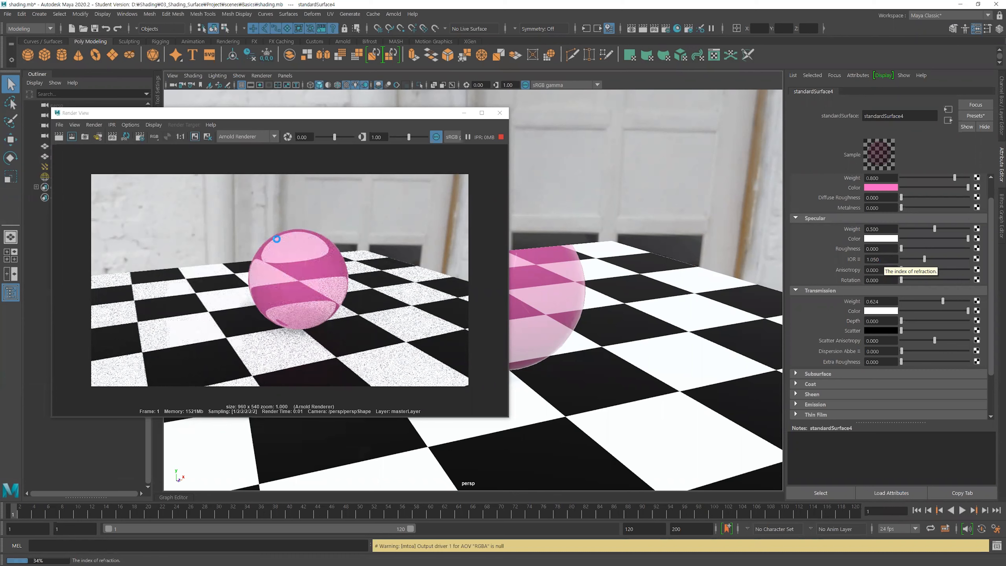
Set the specular IOR of the pink sphere's material to 1.014
{"action": "left_click", "coordinate": [890, 258]}
{"action": "type", "text": "1.014"}
{"action": "key", "text": "Return"}
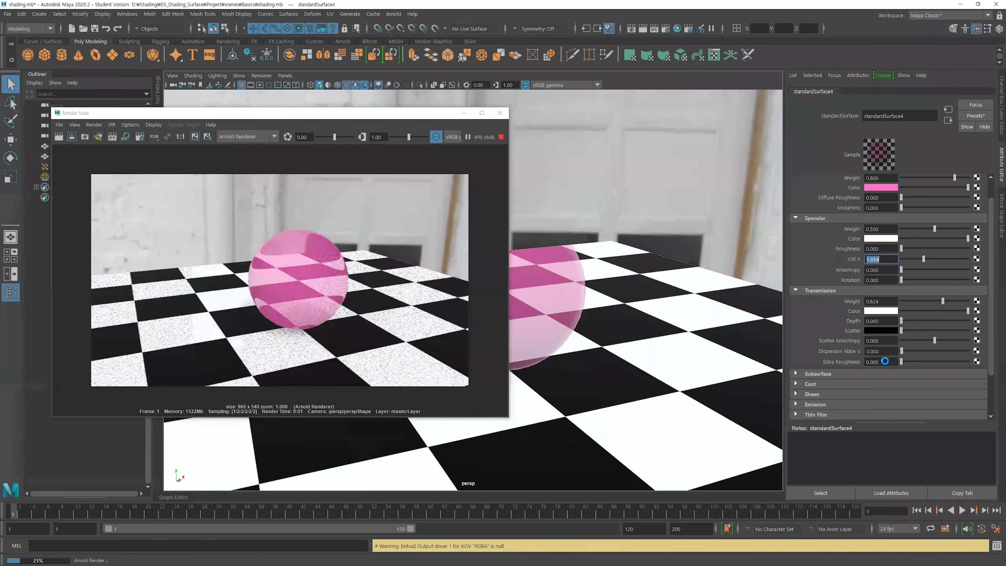
{"action": "left_click", "coordinate": [886, 359]}
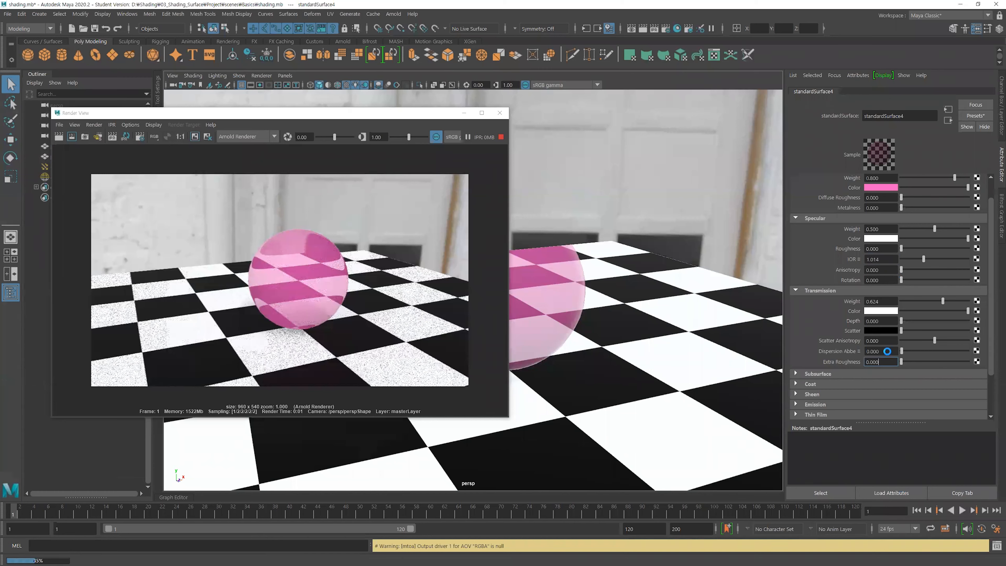
{"action": "left_click", "coordinate": [886, 340]}
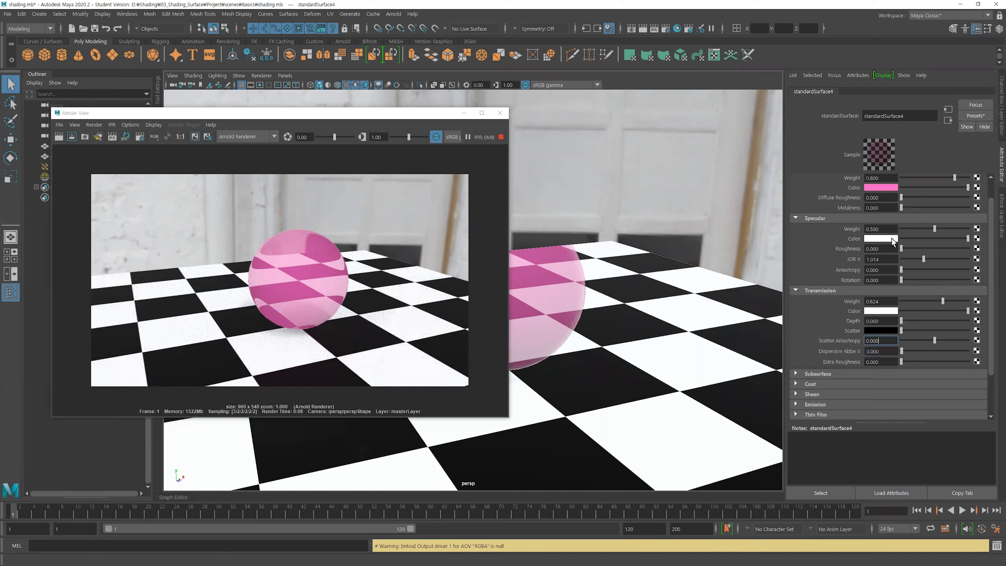
Try metalness values of 0.206 and 0.833 on the sphere's material, and bring the metalness down to 0.1
{"action": "left_click", "coordinate": [914, 206]}
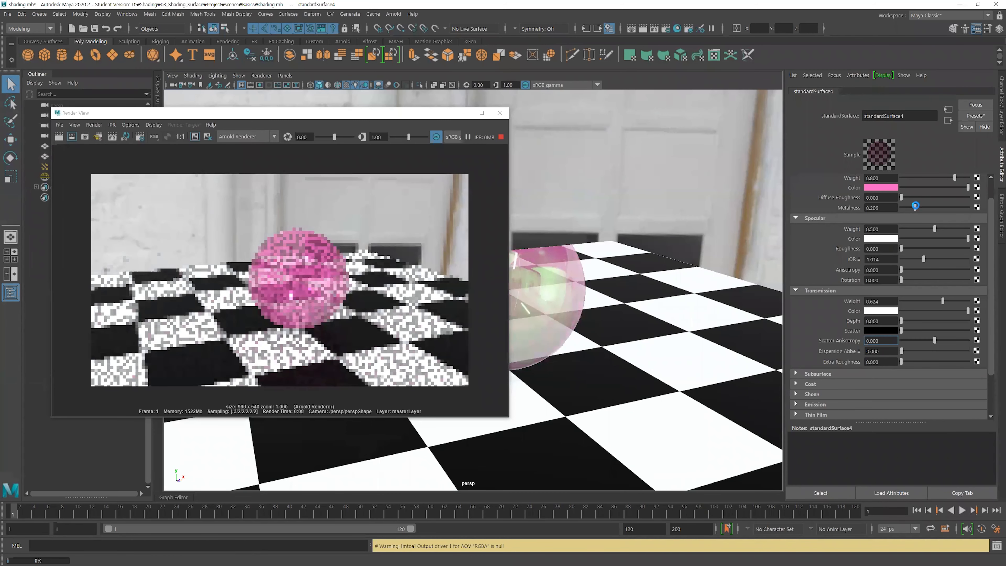
{"action": "left_click", "coordinate": [955, 208]}
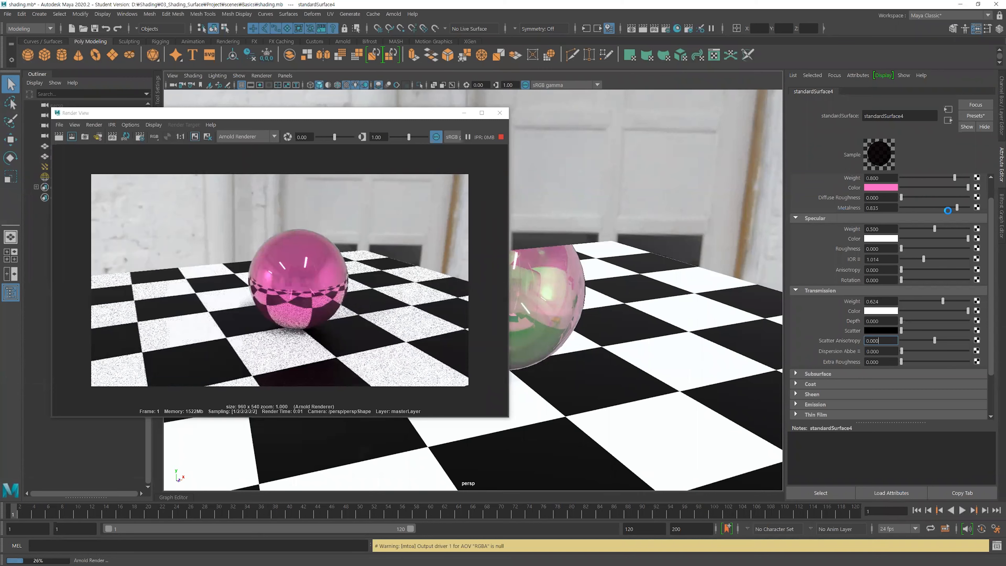
{"action": "scroll", "coordinate": [945, 252], "scroll_direction": "up", "scroll_amount": 1}
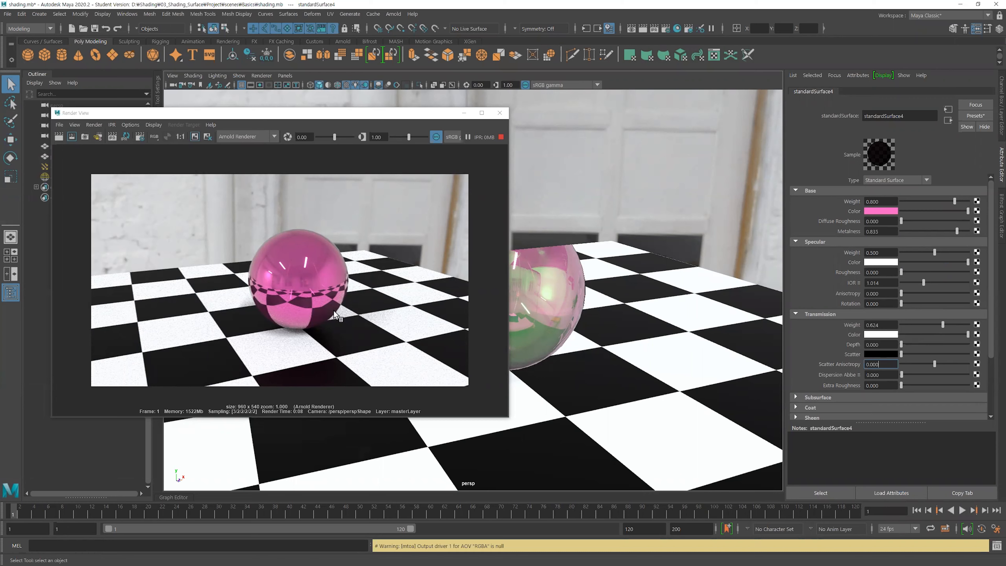
{"action": "left_click", "coordinate": [907, 230]}
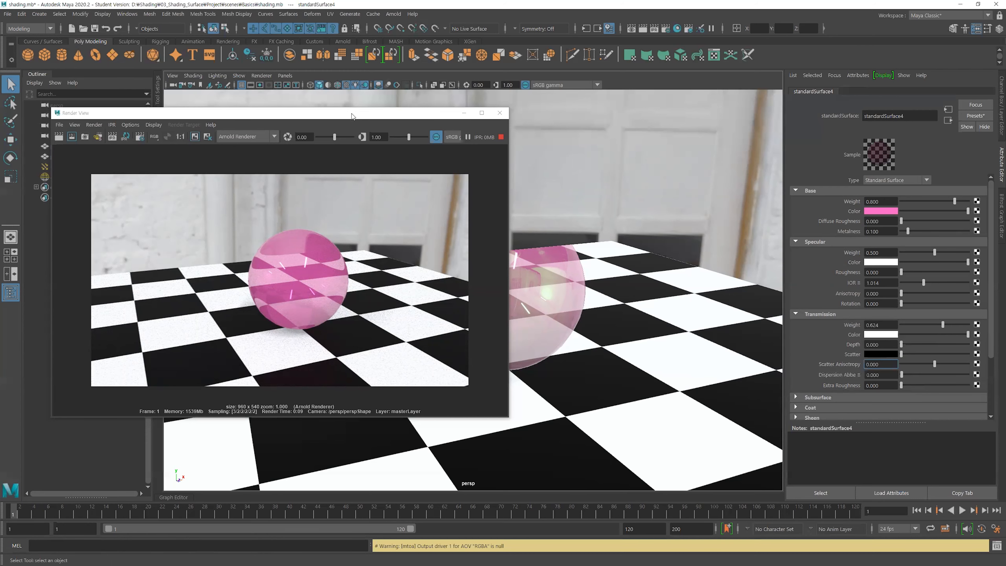
Stop the live IPR rendering and reposition the Render View window
{"action": "left_click_drag", "start_coordinate": [352, 116], "coordinate": [356, 118]}
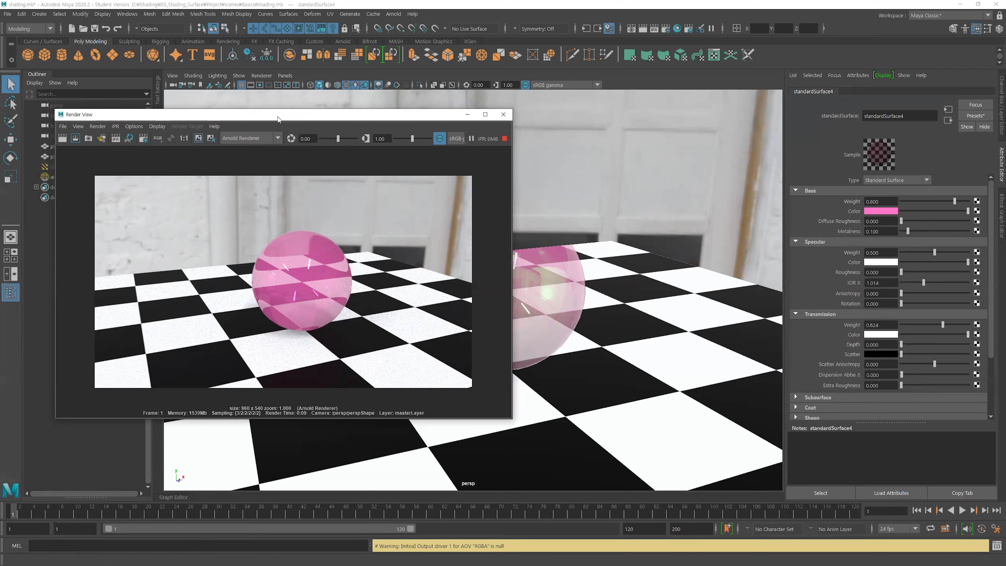
{"action": "left_click_drag", "start_coordinate": [302, 115], "coordinate": [320, 109]}
{"action": "left_click", "coordinate": [523, 133]}
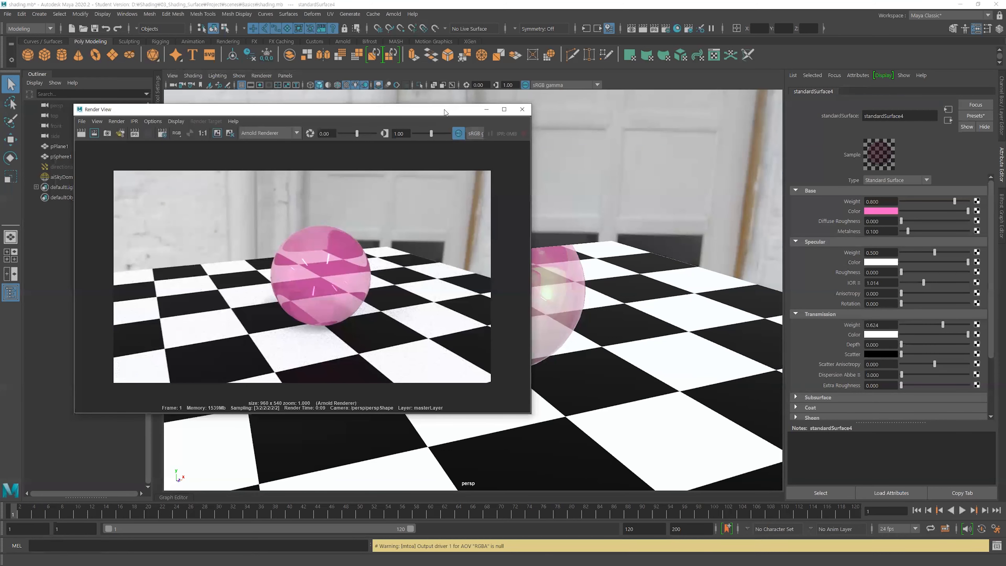
{"action": "left_click_drag", "start_coordinate": [444, 109], "coordinate": [407, 106]}
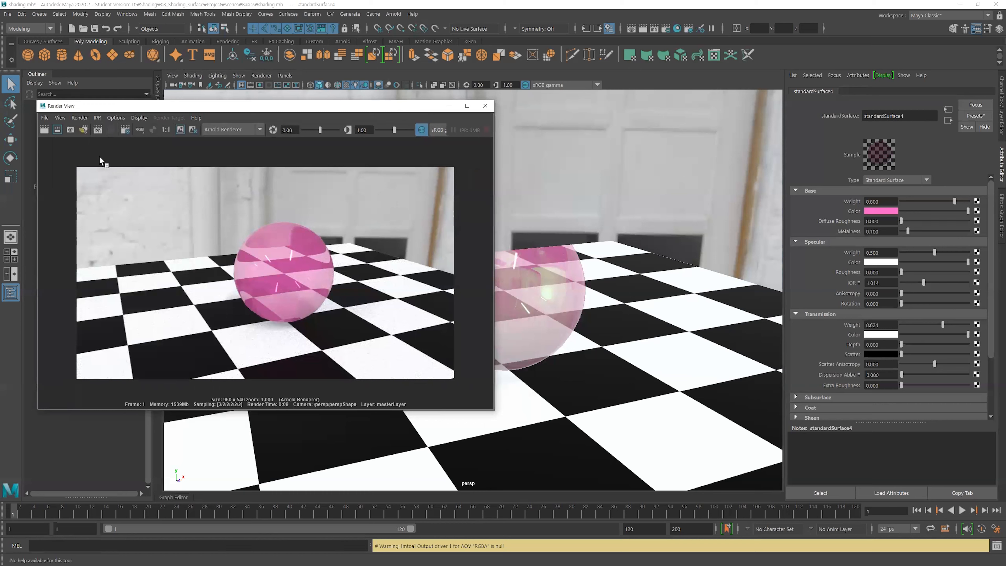
Change the base color to blue (hue 237.67) and re-render only two regions, the sphere's upper-left part and its right edge
{"action": "left_click_drag", "start_coordinate": [235, 217], "coordinate": [302, 302]}
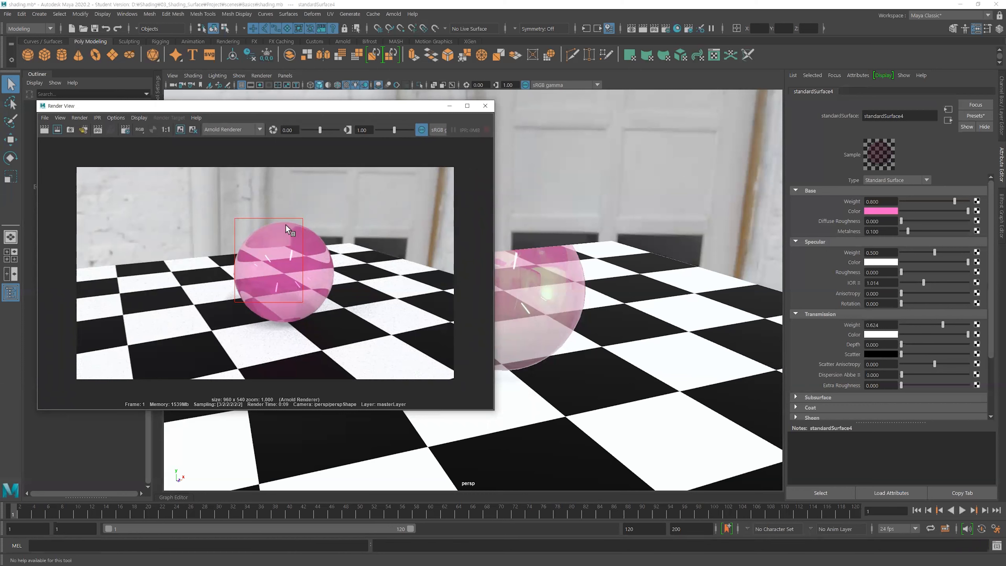
{"action": "left_click", "coordinate": [885, 212]}
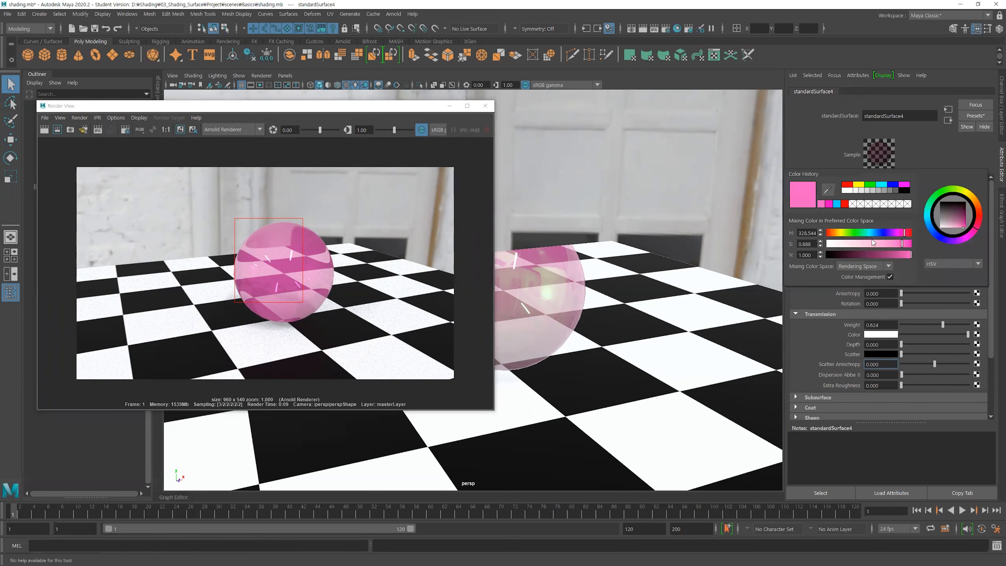
{"action": "left_click", "coordinate": [881, 233]}
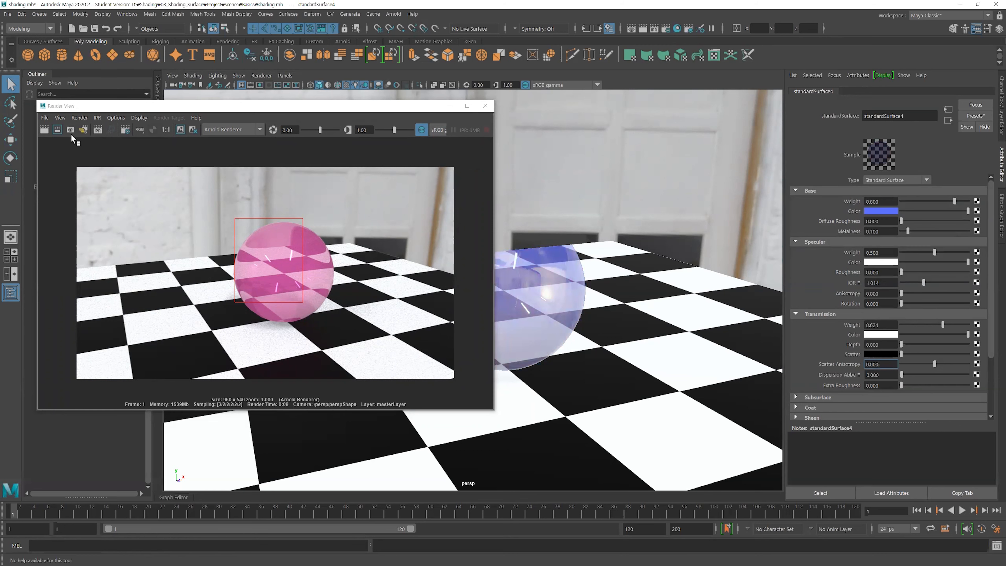
{"action": "left_click", "coordinate": [57, 129]}
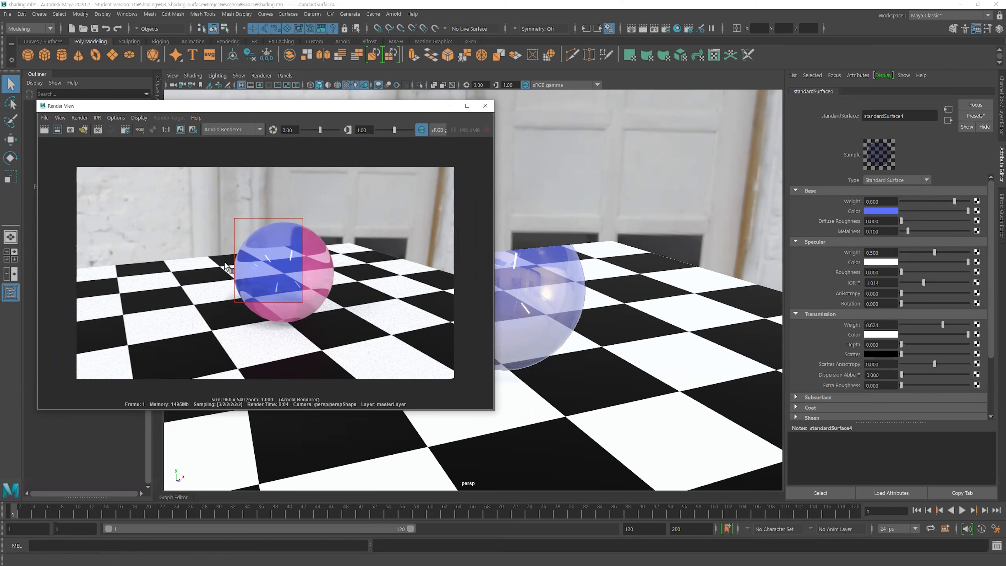
{"action": "left_click_drag", "start_coordinate": [348, 288], "coordinate": [320, 251]}
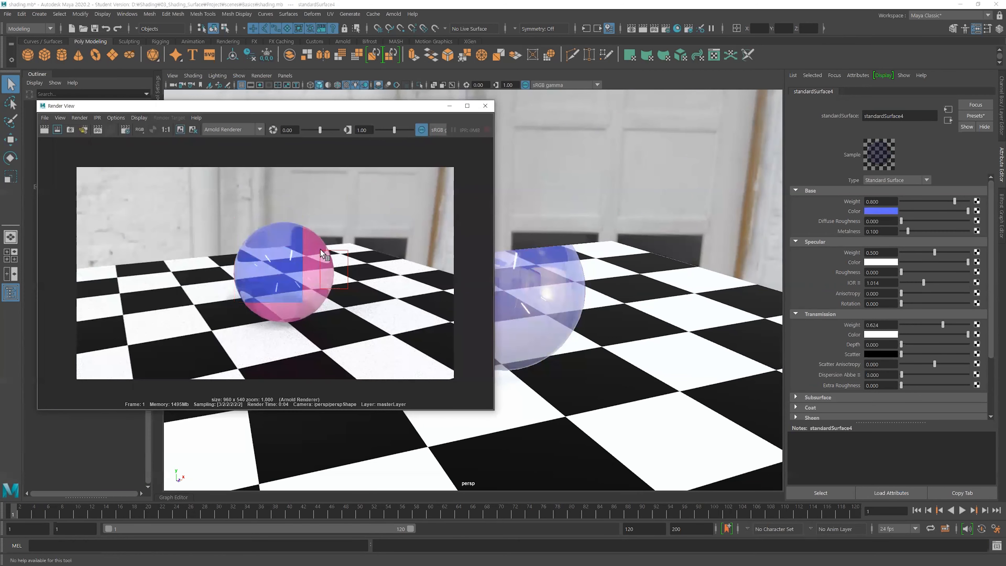
{"action": "left_click", "coordinate": [58, 130]}
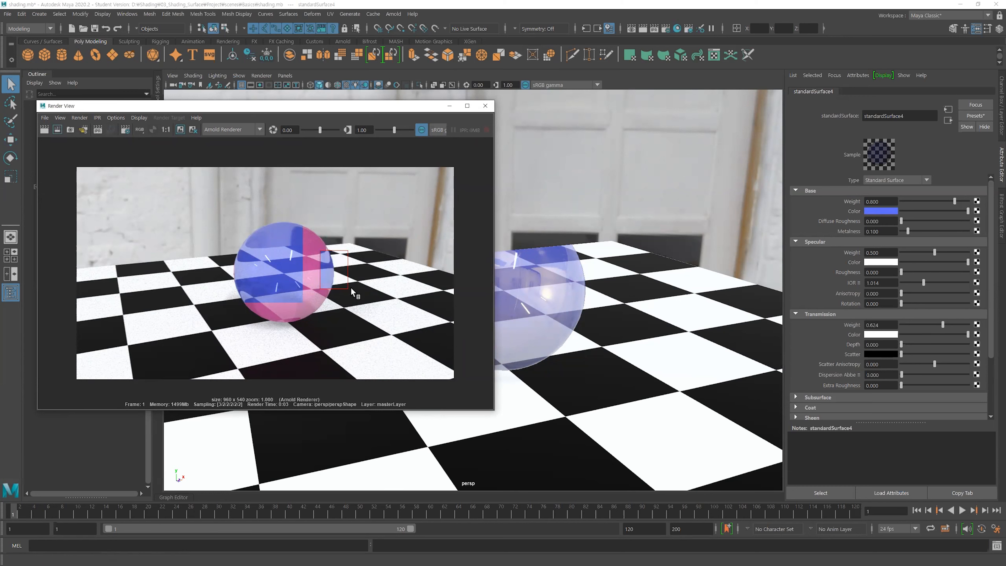
Render the full frame with the blue sphere and keep the rendered image for comparison
{"action": "left_click", "coordinate": [42, 130]}
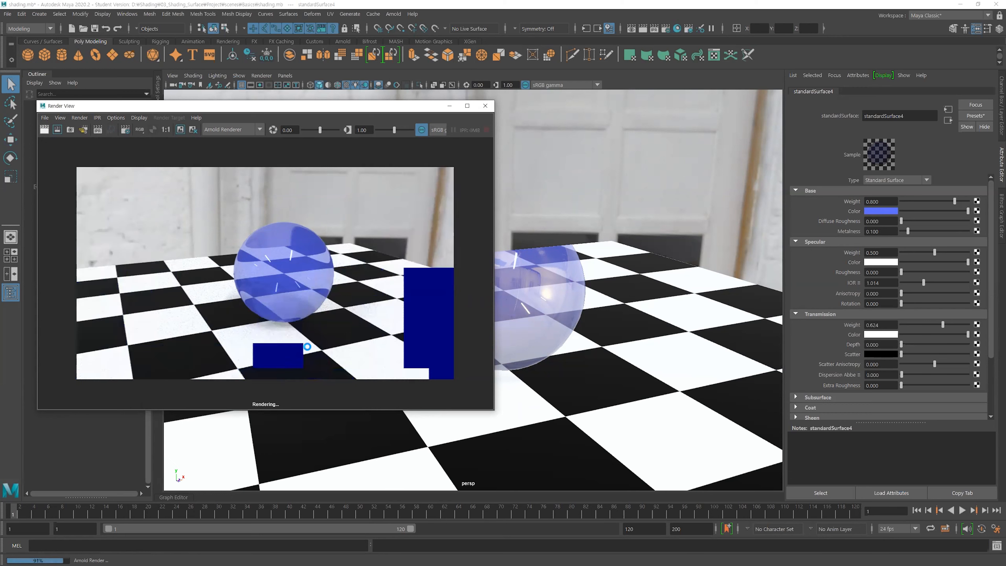
{"action": "left_click", "coordinate": [180, 131]}
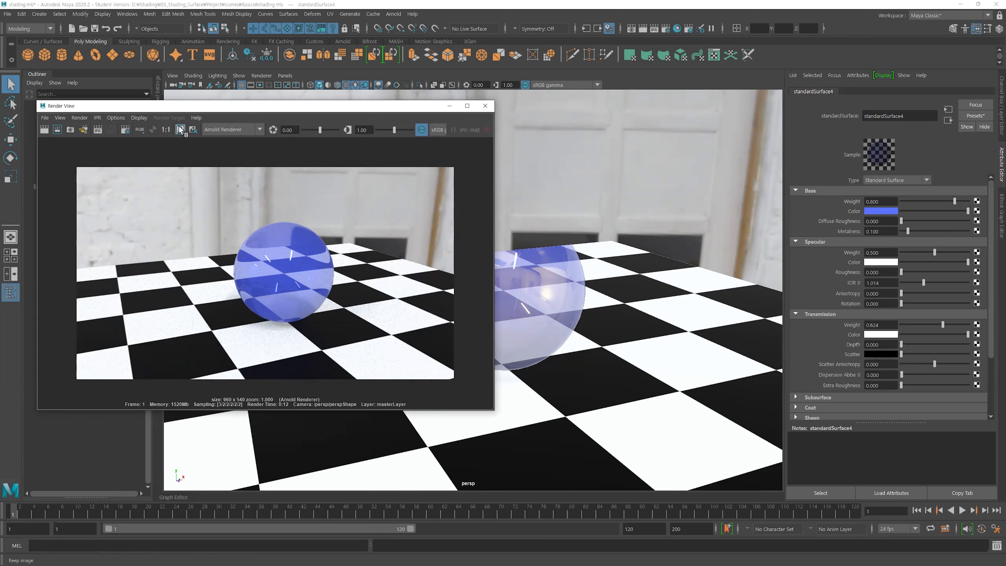
{"action": "left_click_drag", "start_coordinate": [246, 403], "coordinate": [209, 401]}
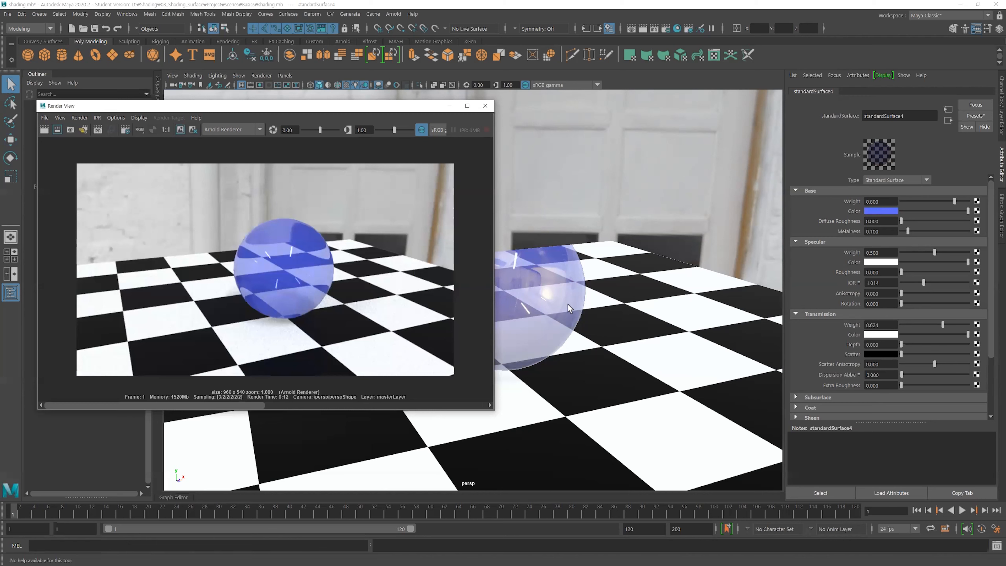
Change the sphere's base color to green and render the full frame again
{"action": "left_click", "coordinate": [886, 211]}
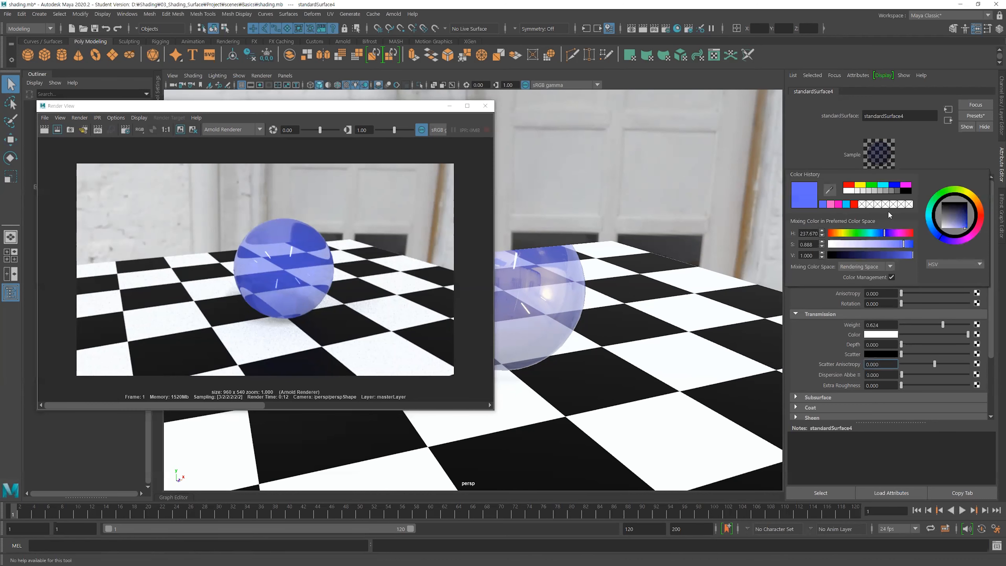
{"action": "left_click", "coordinate": [872, 187]}
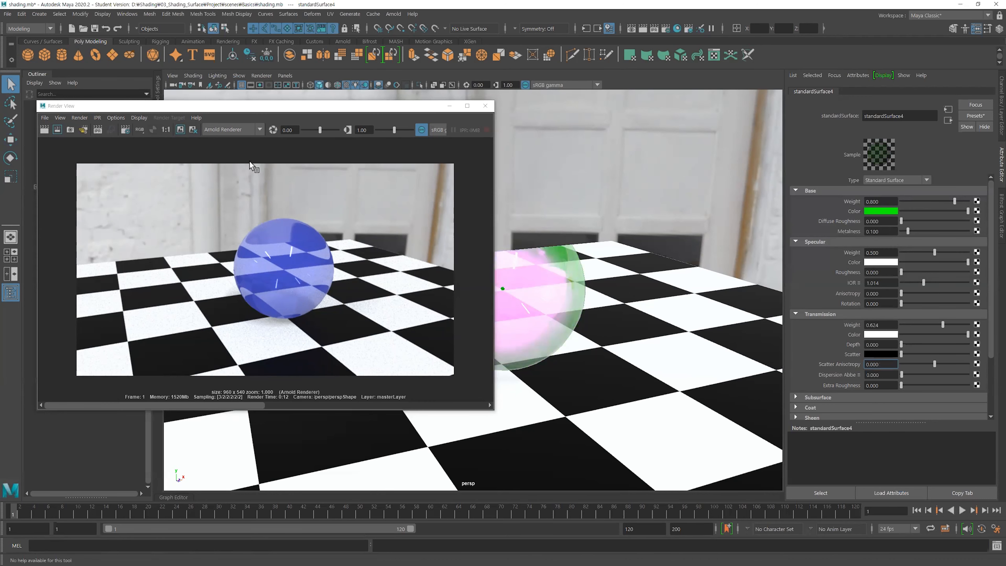
{"action": "left_click", "coordinate": [44, 130]}
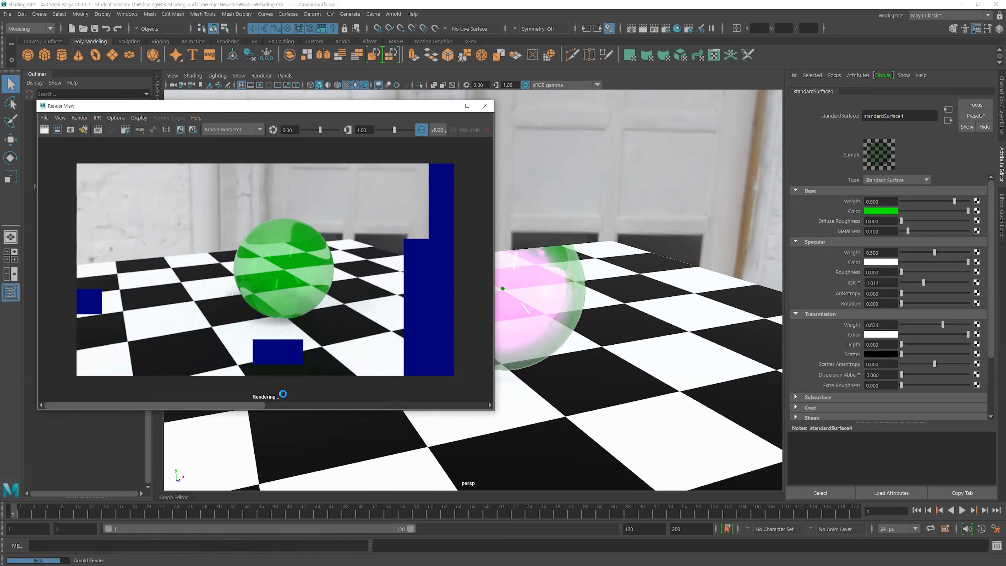
Compare the kept blue sphere render with the new green one, and remove the kept image
{"action": "left_click", "coordinate": [393, 404]}
{"action": "left_click", "coordinate": [254, 404]}
{"action": "left_click", "coordinate": [404, 404]}
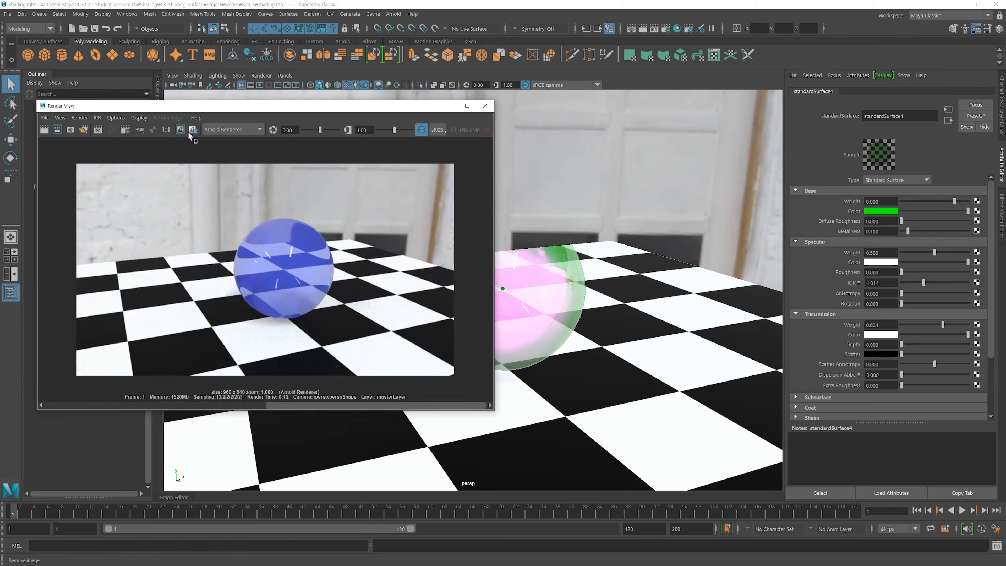
{"action": "left_click_drag", "start_coordinate": [233, 397], "coordinate": [395, 398]}
{"action": "left_click_drag", "start_coordinate": [231, 396], "coordinate": [379, 398]}
{"action": "left_click_drag", "start_coordinate": [131, 383], "coordinate": [431, 375]}
{"action": "left_click", "coordinate": [193, 129]}
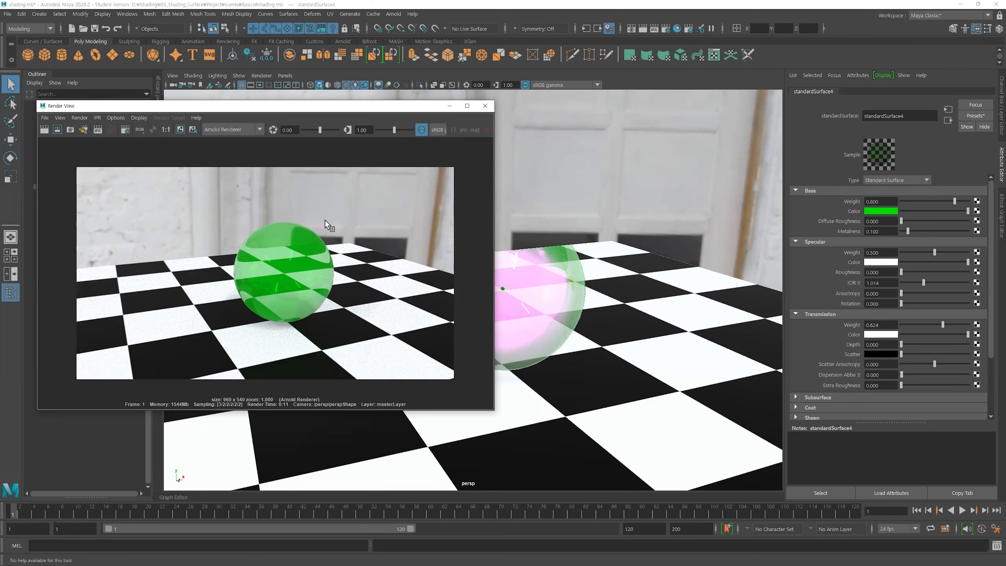
Reposition and resize the Render View window, and close it
{"action": "left_click_drag", "start_coordinate": [370, 109], "coordinate": [400, 104]}
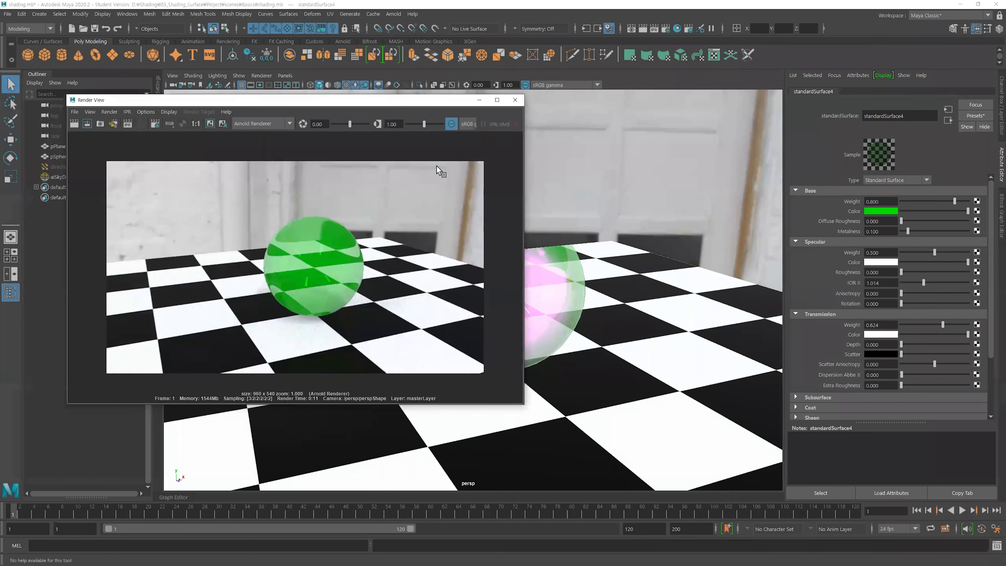
{"action": "left_click_drag", "start_coordinate": [524, 158], "coordinate": [578, 155]}
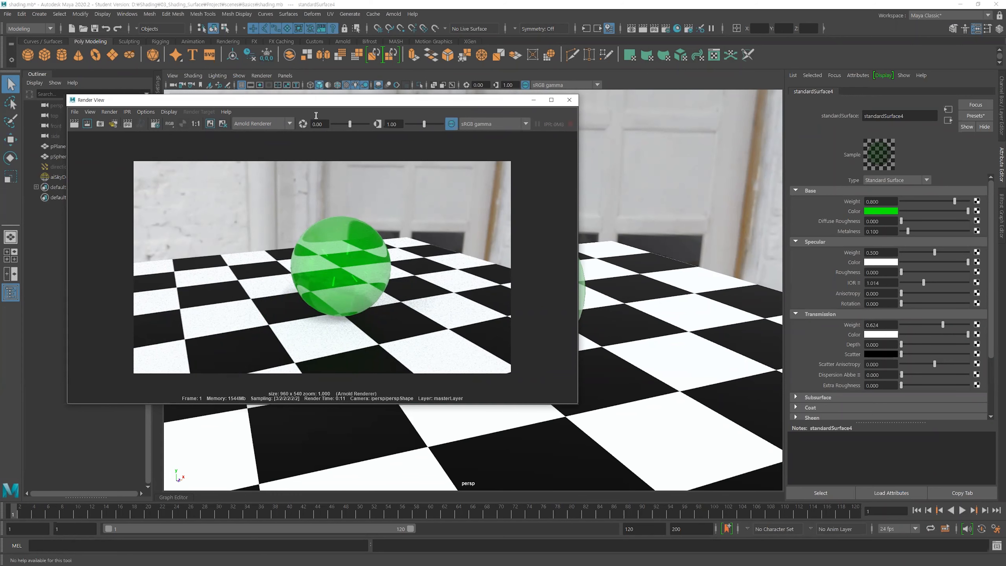
{"action": "left_click_drag", "start_coordinate": [254, 100], "coordinate": [245, 106]}
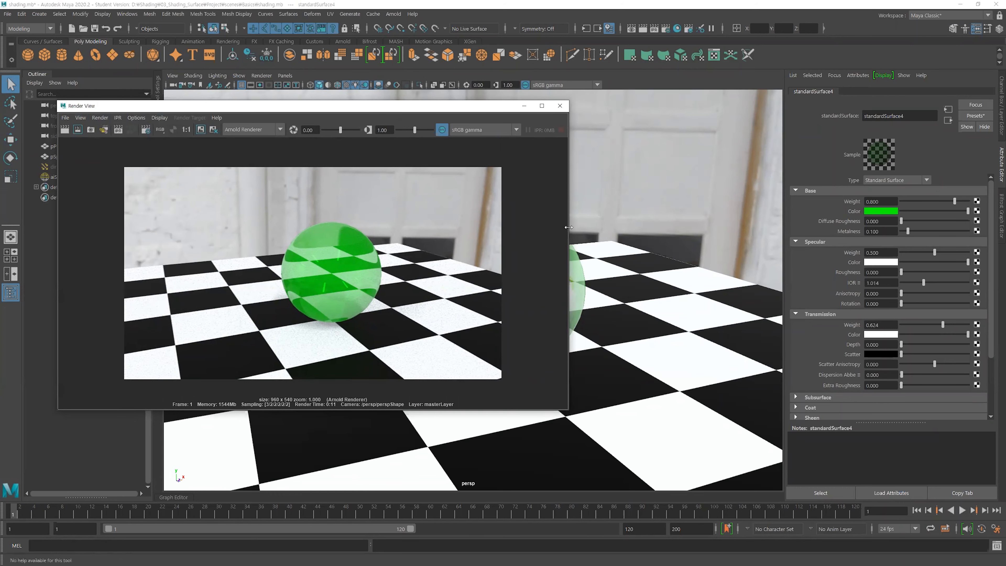
{"action": "left_click_drag", "start_coordinate": [568, 227], "coordinate": [478, 227]}
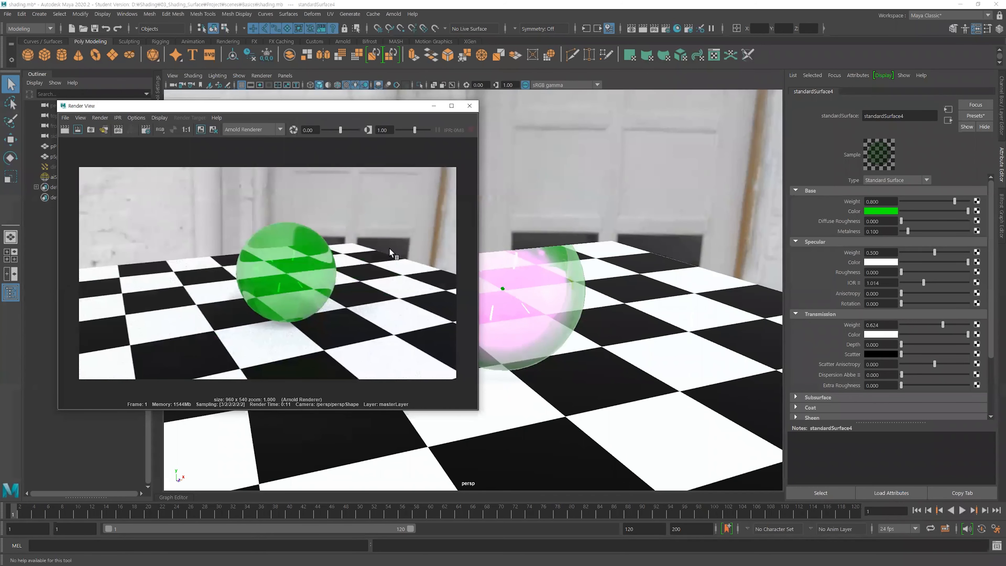
{"action": "left_click_drag", "start_coordinate": [392, 112], "coordinate": [395, 133]}
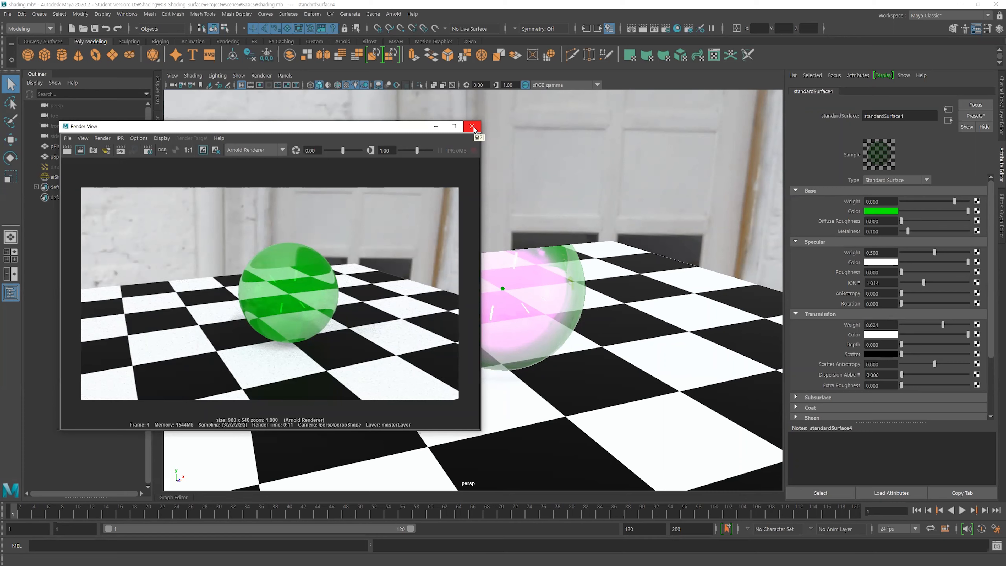
{"action": "left_click", "coordinate": [473, 127]}
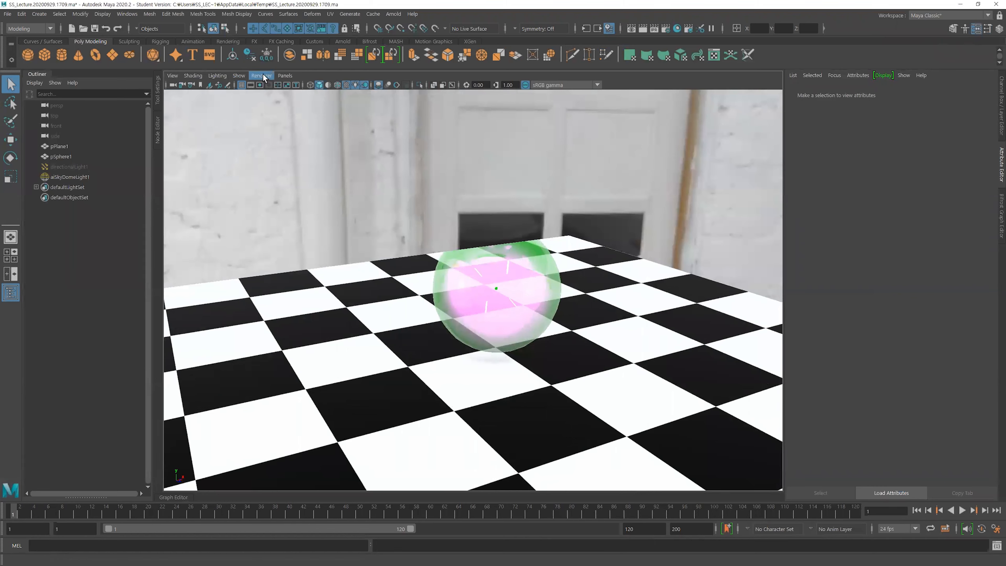
Switch the perspective viewport's renderer to Arnold and start a live IPR session in the viewport
{"action": "left_click", "coordinate": [261, 75]}
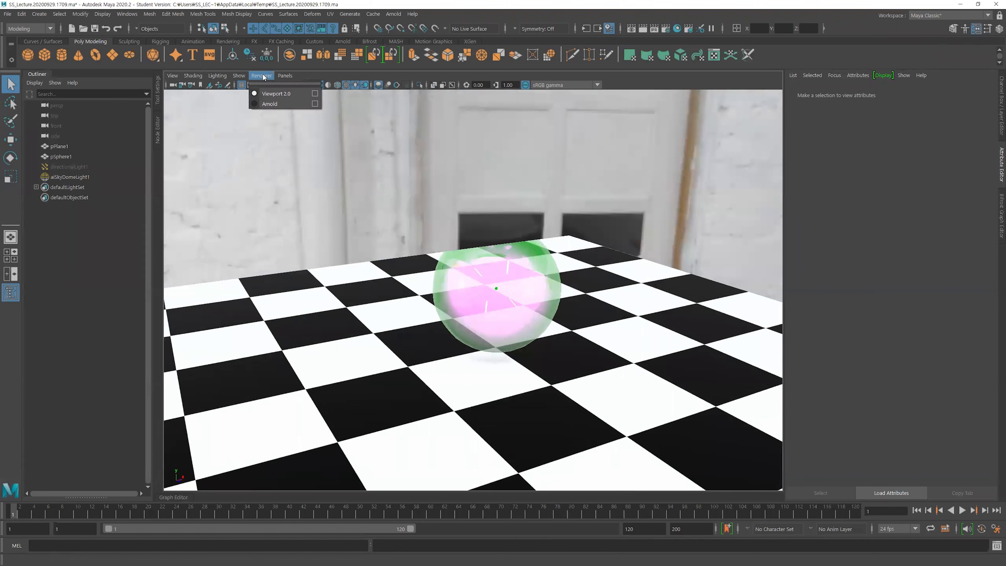
{"action": "left_click", "coordinate": [173, 75]}
{"action": "mouse_move", "coordinate": [269, 78]}
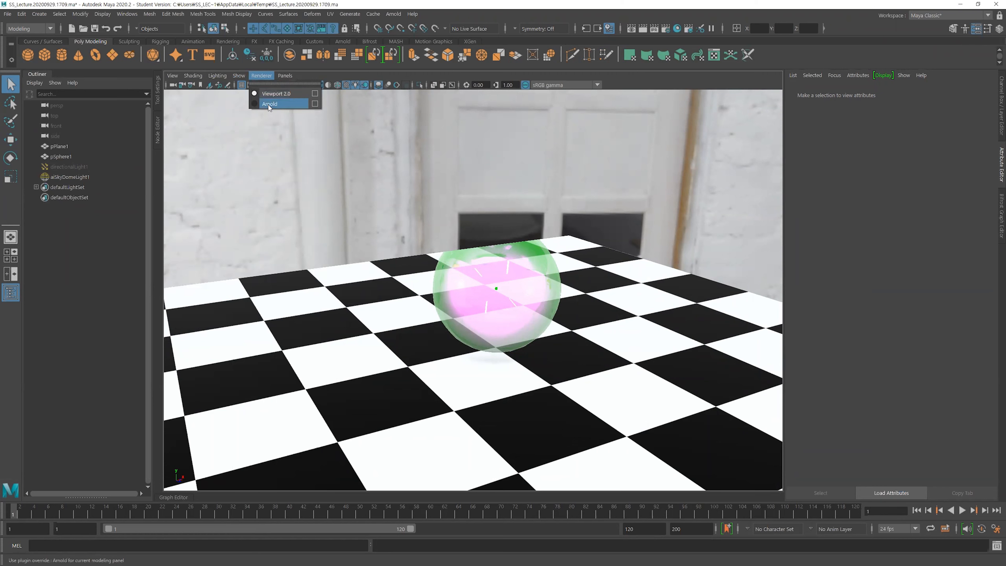
{"action": "left_click", "coordinate": [256, 104]}
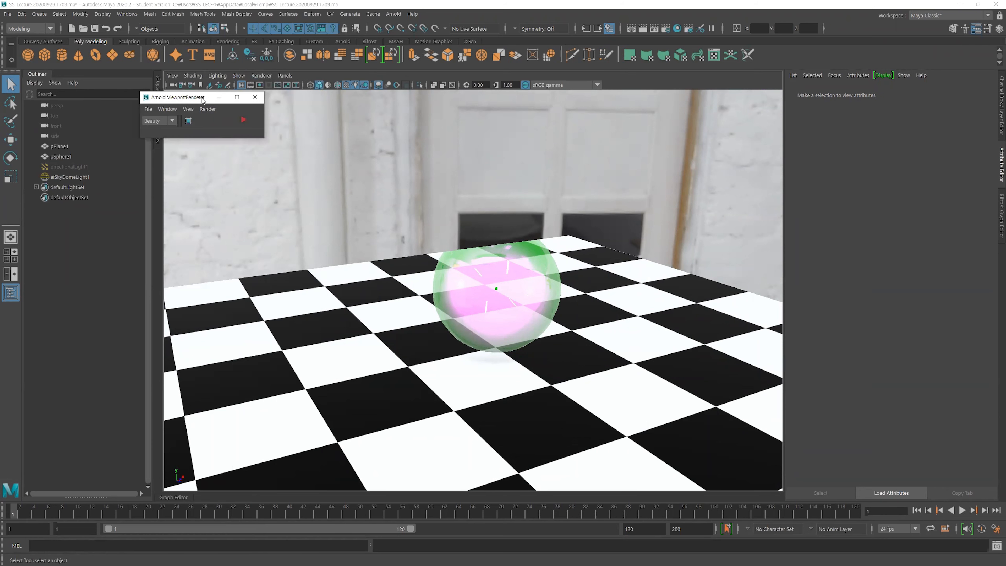
{"action": "left_click_drag", "start_coordinate": [203, 100], "coordinate": [230, 101]}
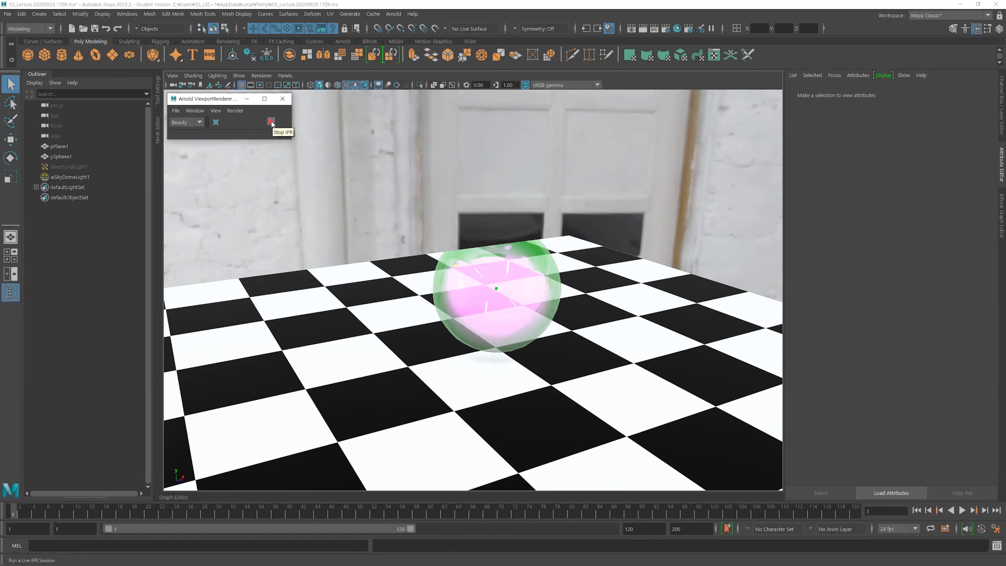
{"action": "left_click", "coordinate": [271, 121]}
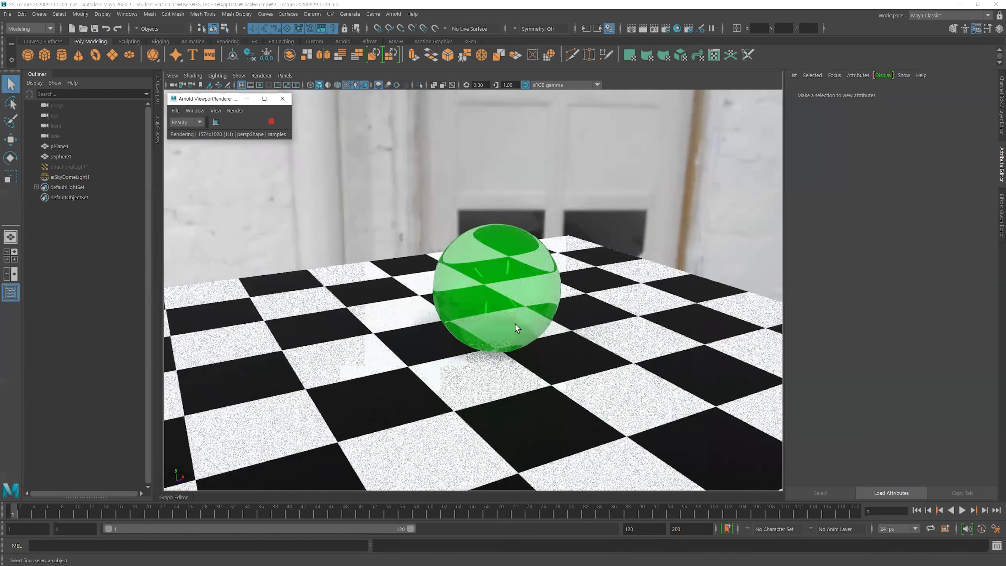
Set the sphere's Standard Surface transmission weight to about 0.829, and select the material node in place of the sphere
{"action": "left_click_drag", "start_coordinate": [573, 369], "coordinate": [540, 335], "text": "alt"}
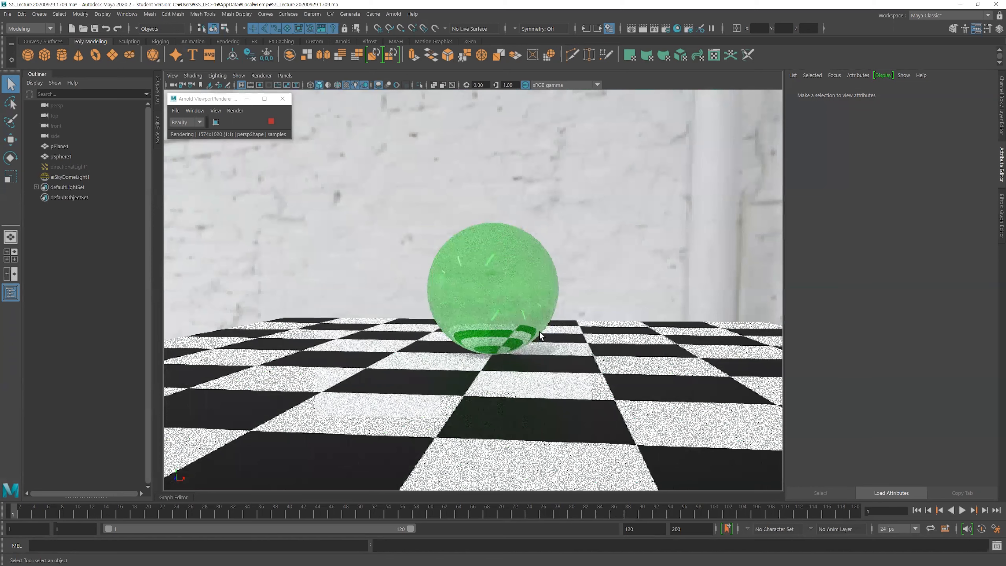
{"action": "left_click_drag", "start_coordinate": [498, 303], "coordinate": [541, 316], "text": "alt"}
{"action": "left_click", "coordinate": [490, 270]}
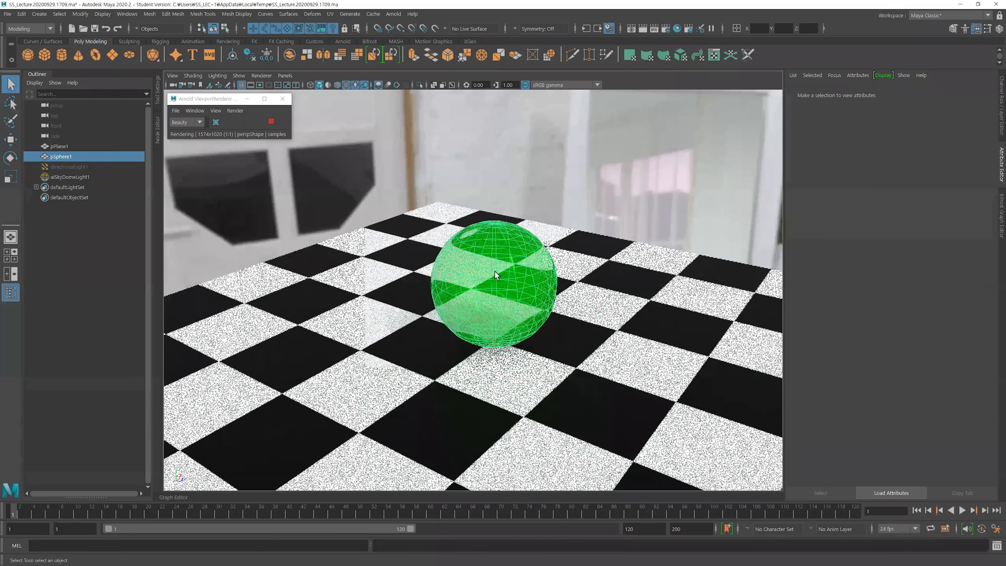
{"action": "left_click", "coordinate": [935, 91]}
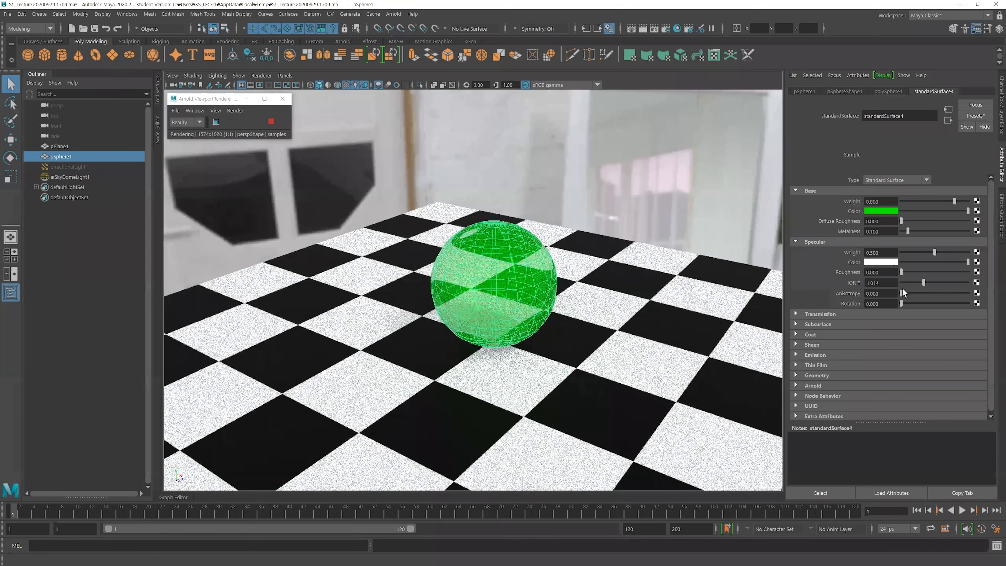
{"action": "left_click", "coordinate": [819, 314]}
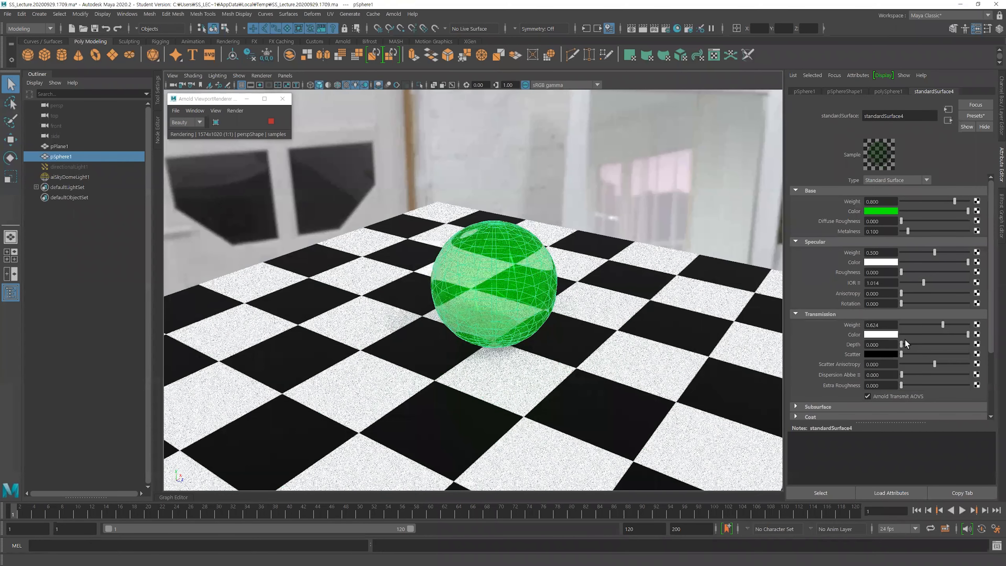
{"action": "left_click", "coordinate": [955, 324]}
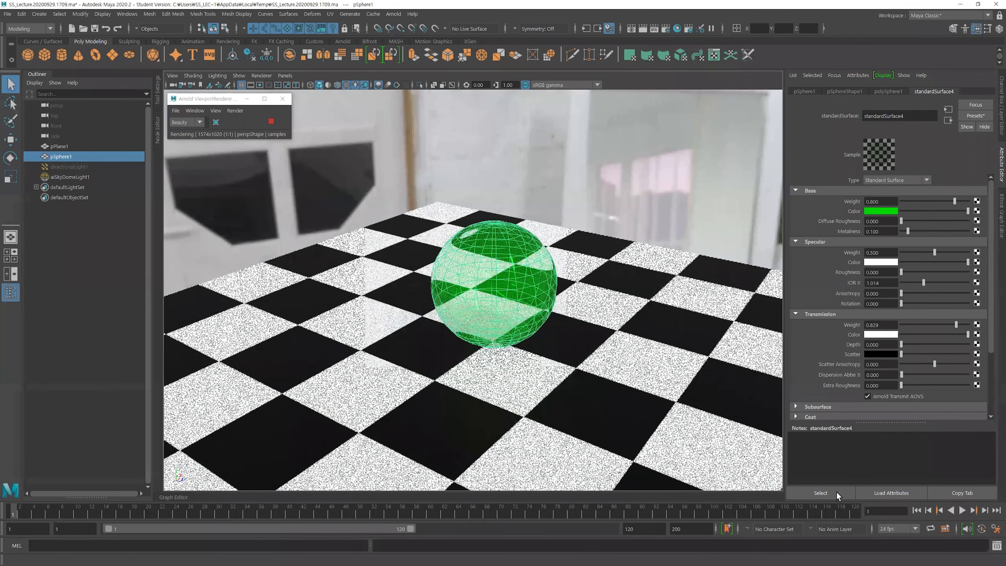
{"action": "left_click", "coordinate": [837, 496]}
Raise the sphere material's base metalness to about 0.324 and check the live render from another angle
{"action": "left_click_drag", "start_coordinate": [644, 354], "coordinate": [583, 306], "text": "alt"}
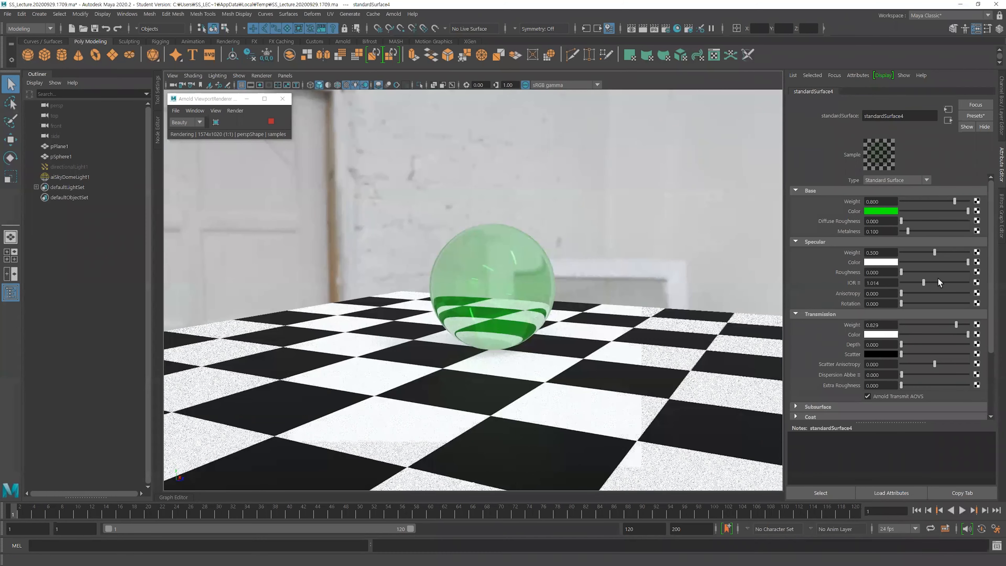
{"action": "left_click_drag", "start_coordinate": [907, 231], "coordinate": [921, 232]}
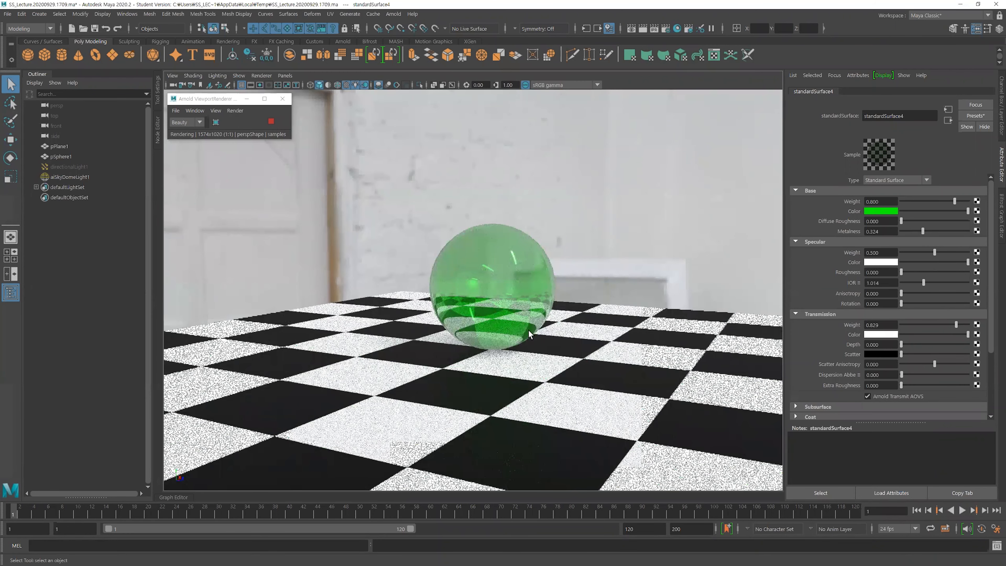
{"action": "left_click_drag", "start_coordinate": [529, 334], "coordinate": [586, 356], "text": "alt"}
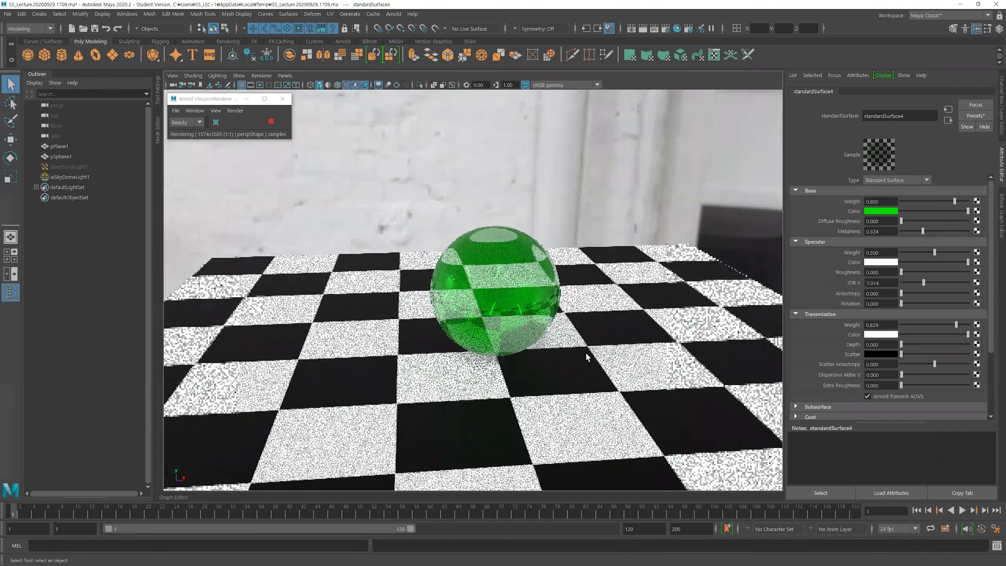
Enable a crop region in the live viewport render, fit it closely around the sphere, and inspect it from several angles
{"action": "left_click", "coordinate": [216, 124]}
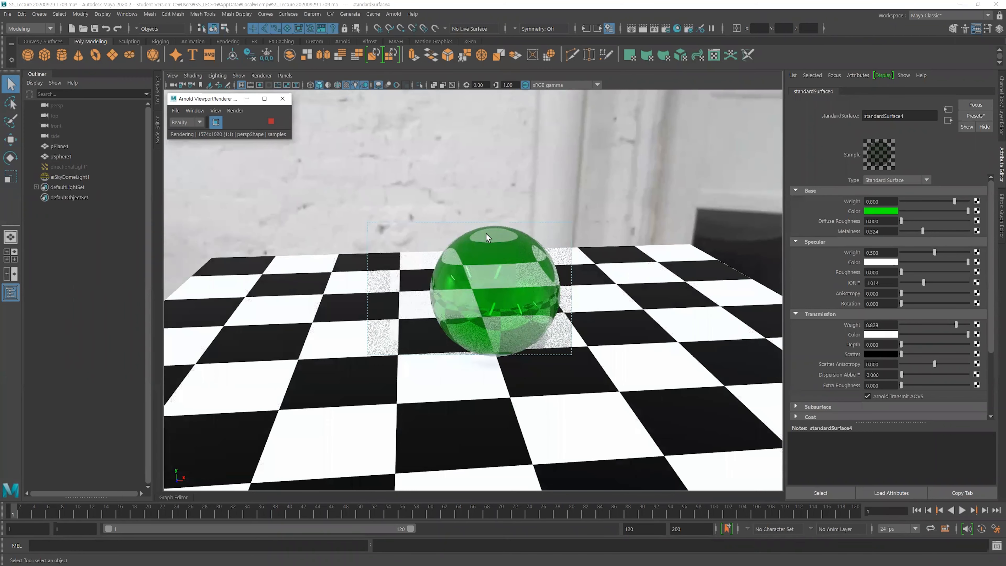
{"action": "left_click_drag", "start_coordinate": [464, 220], "coordinate": [468, 211]}
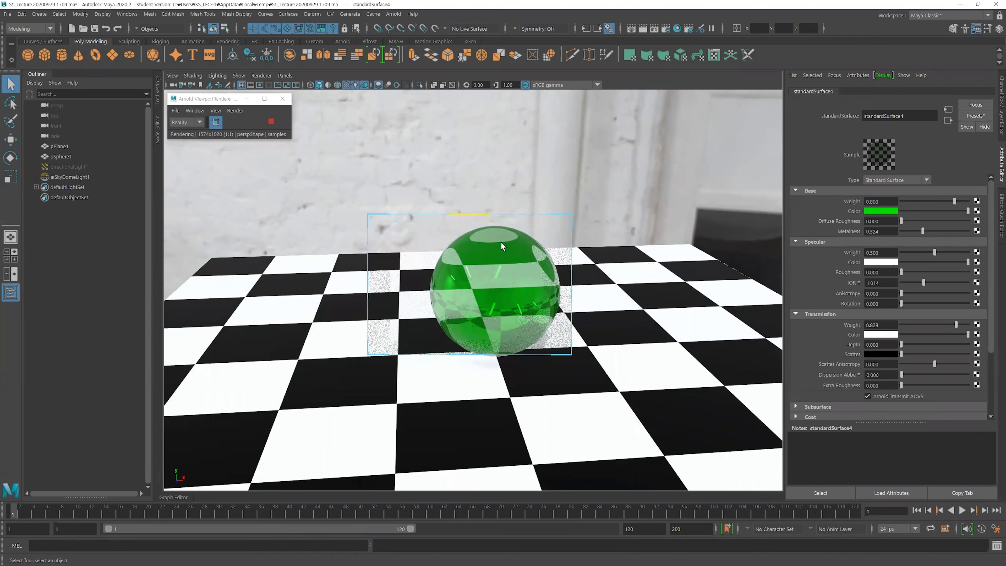
{"action": "left_click_drag", "start_coordinate": [369, 283], "coordinate": [413, 286]}
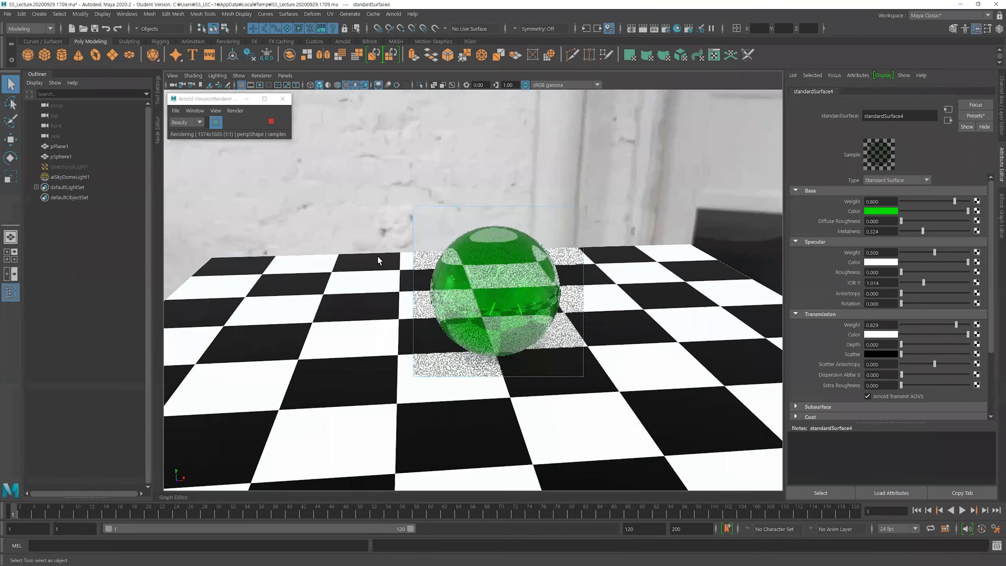
{"action": "left_click_drag", "start_coordinate": [659, 319], "coordinate": [665, 316], "text": "alt"}
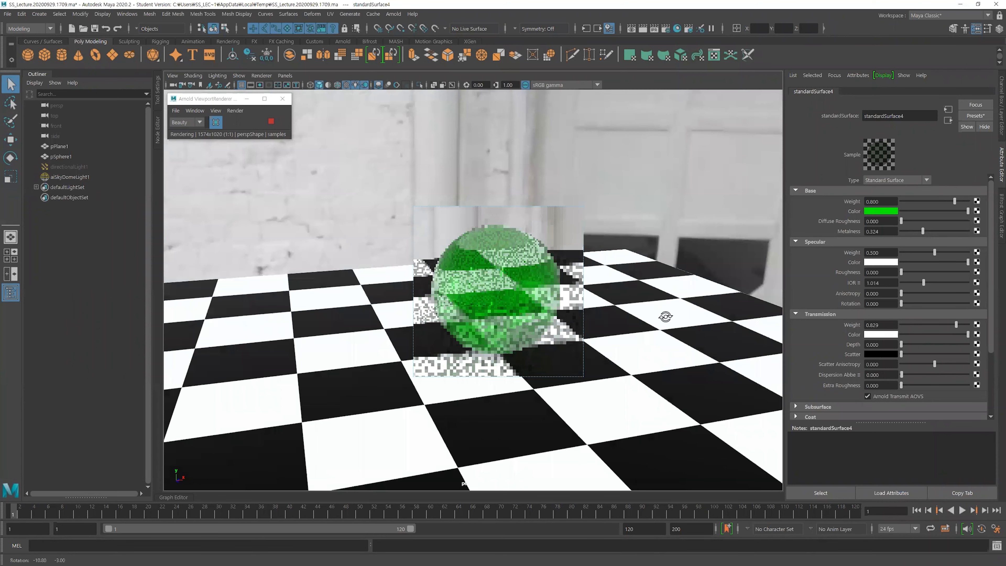
{"action": "left_click_drag", "start_coordinate": [429, 341], "coordinate": [683, 322], "text": "alt"}
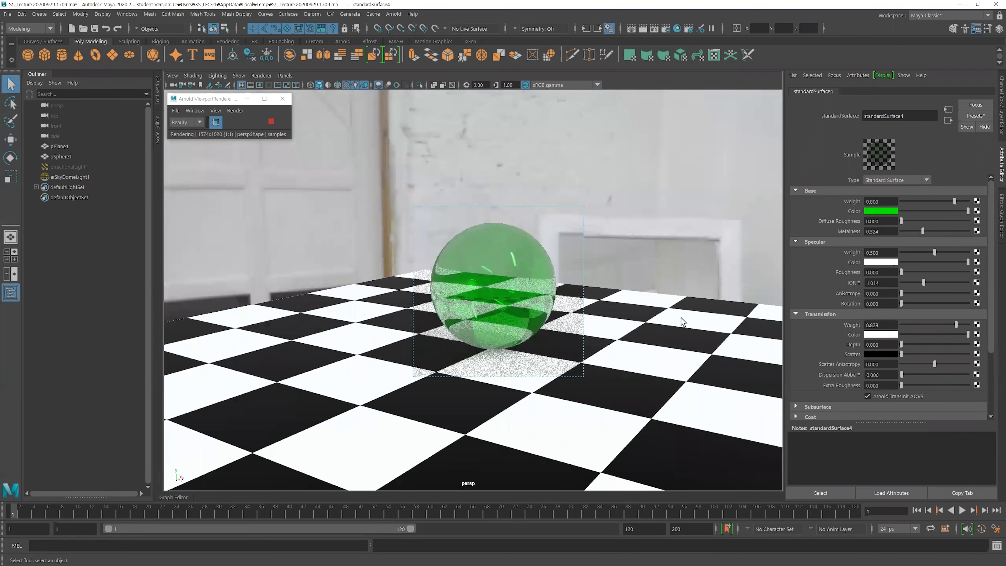
{"action": "left_click_drag", "start_coordinate": [629, 285], "coordinate": [654, 313], "text": "alt"}
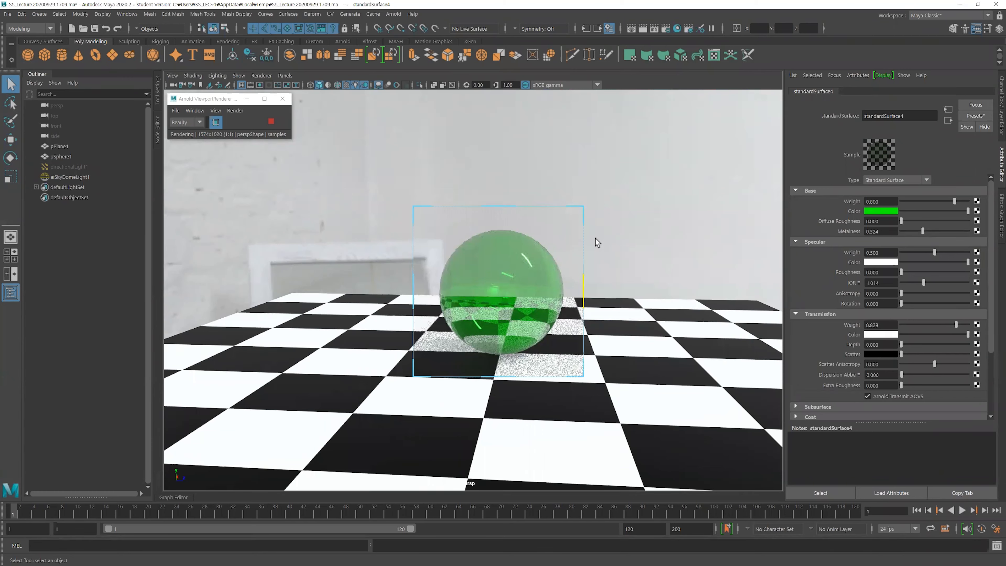
Stop the live viewport render, close the Arnold viewport renderer window and switch the perspective view back to Viewport 2.0
{"action": "left_click", "coordinate": [271, 122]}
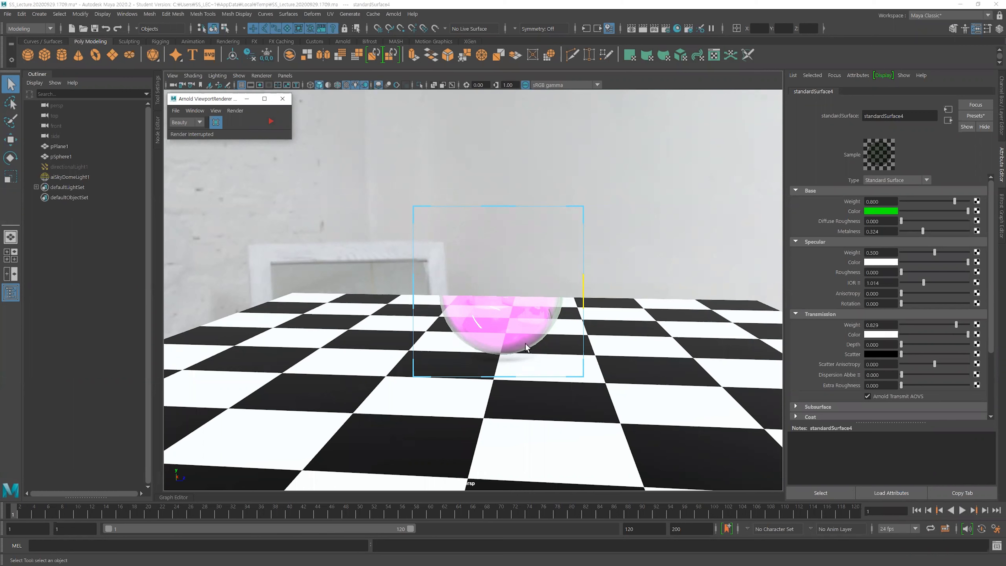
{"action": "left_click", "coordinate": [283, 98]}
{"action": "left_click", "coordinate": [262, 75]}
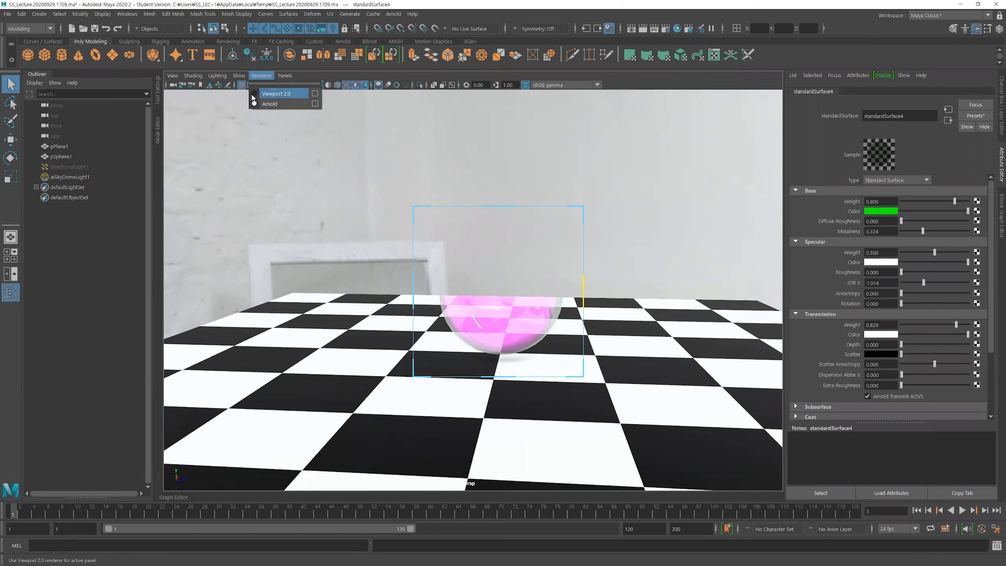
{"action": "left_click", "coordinate": [273, 96]}
{"action": "right_click_drag", "start_coordinate": [494, 271], "coordinate": [368, 273], "text": "alt"}
{"action": "left_click_drag", "start_coordinate": [491, 249], "coordinate": [423, 285], "text": "alt"}
{"action": "right_click_drag", "start_coordinate": [491, 292], "coordinate": [669, 313], "text": "alt"}
{"action": "mouse_move", "coordinate": [609, 301]}
{"action": "left_mouse_down", "text": "alt"}
{"action": "mouse_move", "coordinate": [478, 299]}
{"action": "mouse_move", "coordinate": [465, 310]}
{"action": "mouse_move", "coordinate": [525, 316]}
{"action": "mouse_move", "coordinate": [472, 293]}
{"action": "mouse_move", "coordinate": [413, 292]}
{"action": "mouse_move", "coordinate": [449, 308]}
{"action": "mouse_move", "coordinate": [612, 325]}
{"action": "mouse_move", "coordinate": [570, 319]}
{"action": "mouse_move", "coordinate": [603, 313]}
{"action": "left_mouse_up", "text": "alt"}
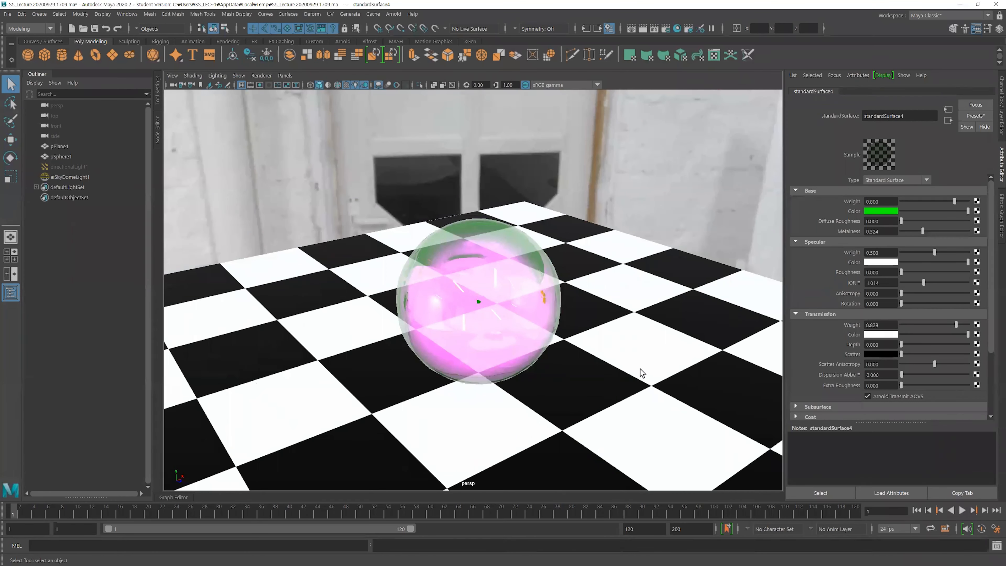
Open the Render View window and reposition it over the perspective viewport
{"action": "left_click", "coordinate": [631, 29]}
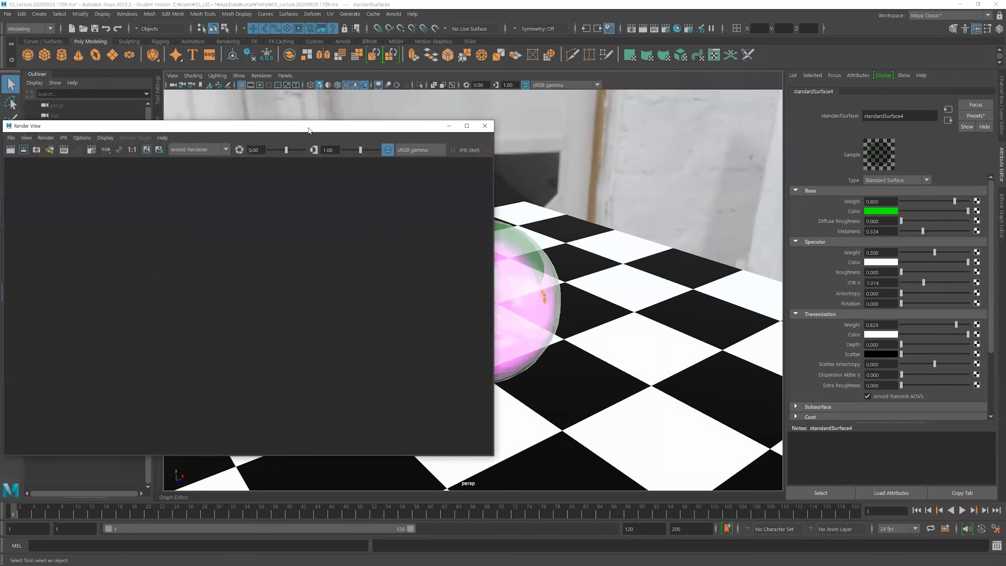
{"action": "left_click_drag", "start_coordinate": [309, 130], "coordinate": [327, 141]}
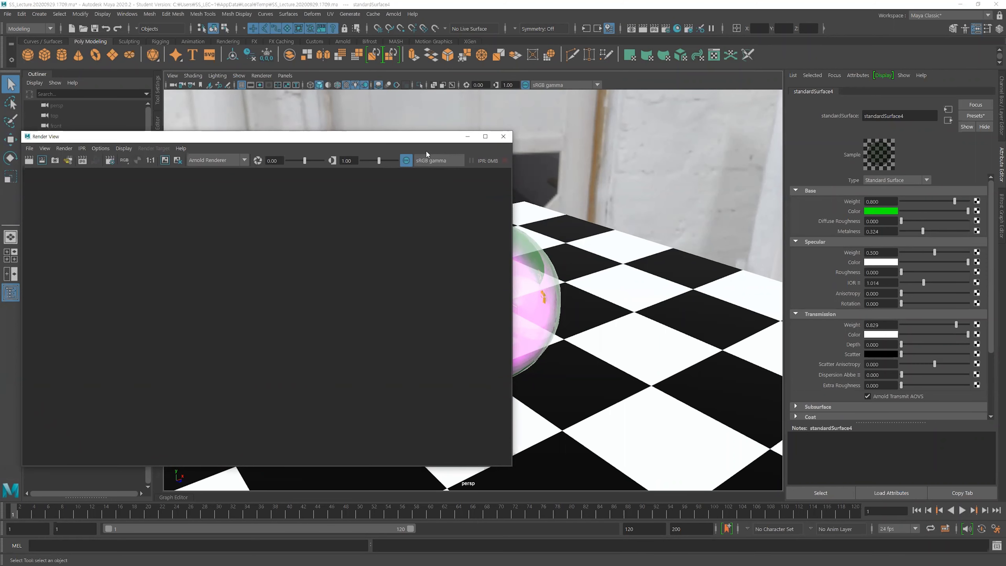
{"action": "left_click_drag", "start_coordinate": [428, 135], "coordinate": [441, 122]}
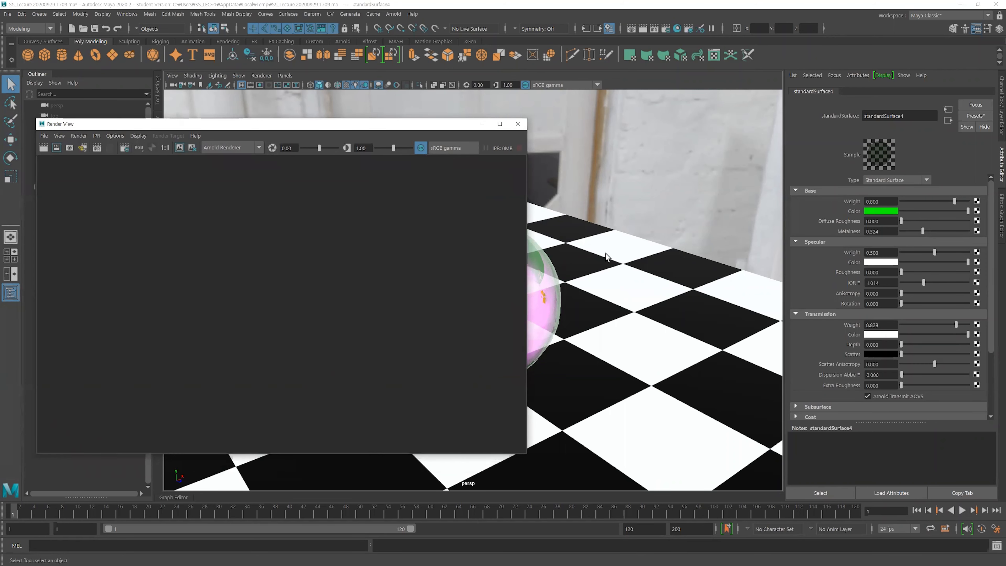